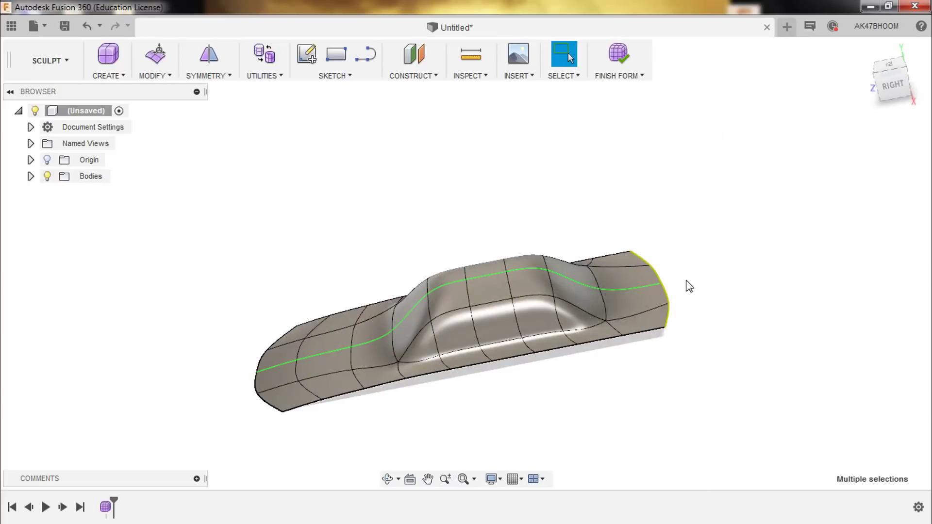
Push the selected side edges with Edit Form to shape the body sides
{"action": "middle_click_drag", "start_coordinate": [689, 286], "coordinate": [683, 409], "text": "shift"}
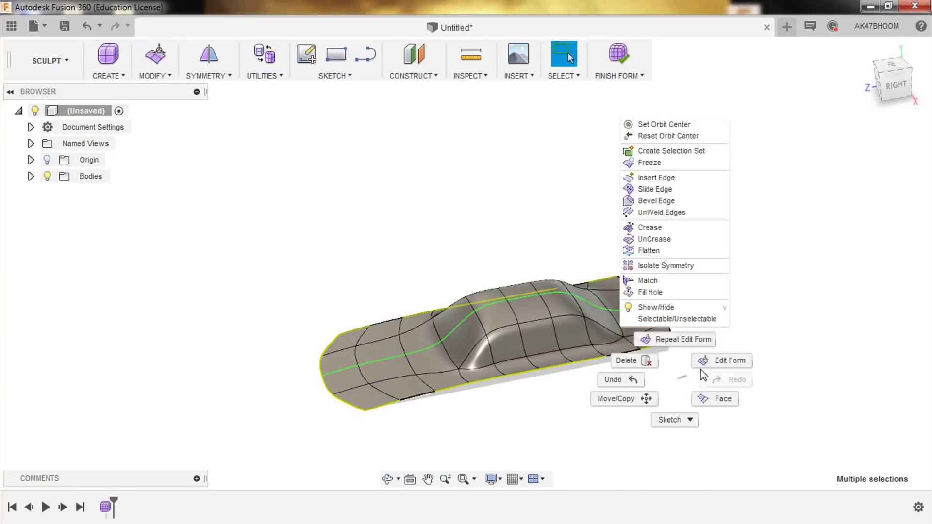
{"action": "left_click", "coordinate": [702, 365]}
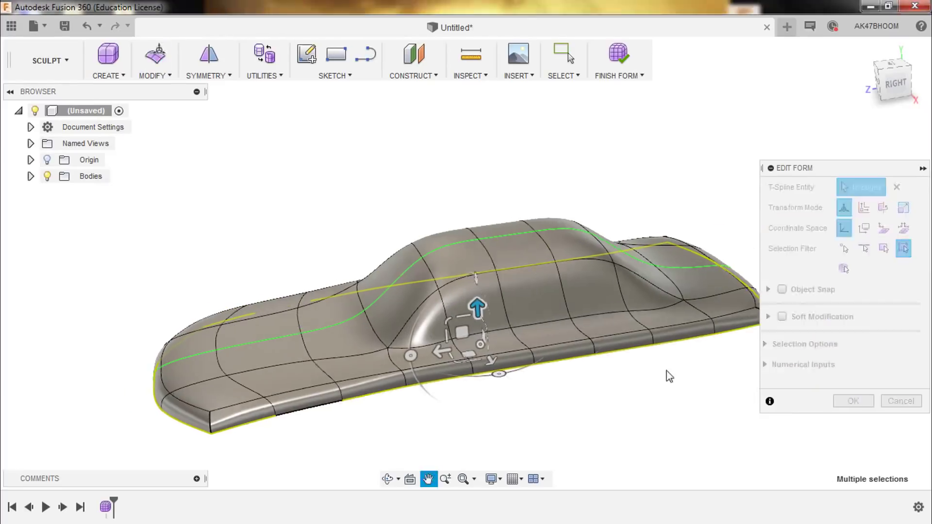
{"action": "middle_click_drag", "start_coordinate": [454, 312], "coordinate": [539, 288]}
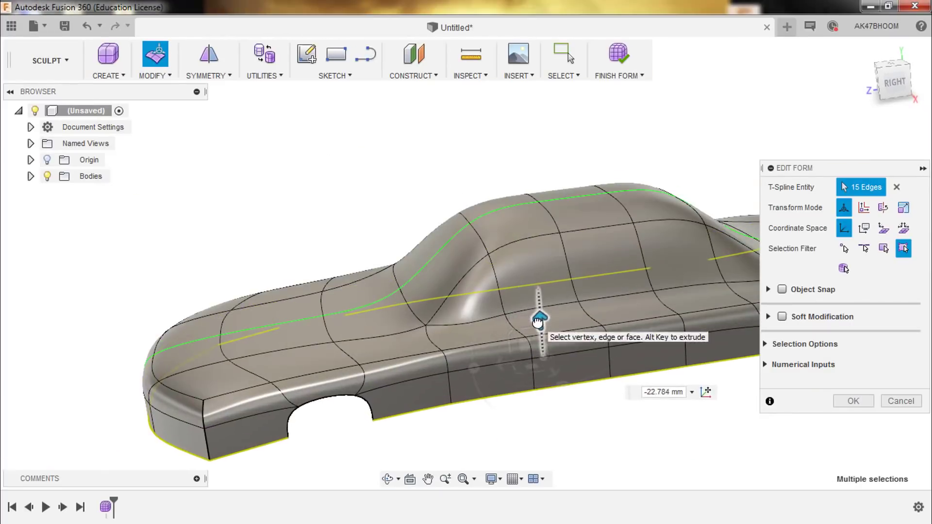
{"action": "scroll", "coordinate": [541, 342], "scroll_direction": "down", "scroll_amount": 3}
{"action": "left_click", "coordinate": [852, 401]}
Move a single face on the front corner to round it
{"action": "middle_click_drag", "start_coordinate": [802, 432], "coordinate": [616, 386], "text": "shift"}
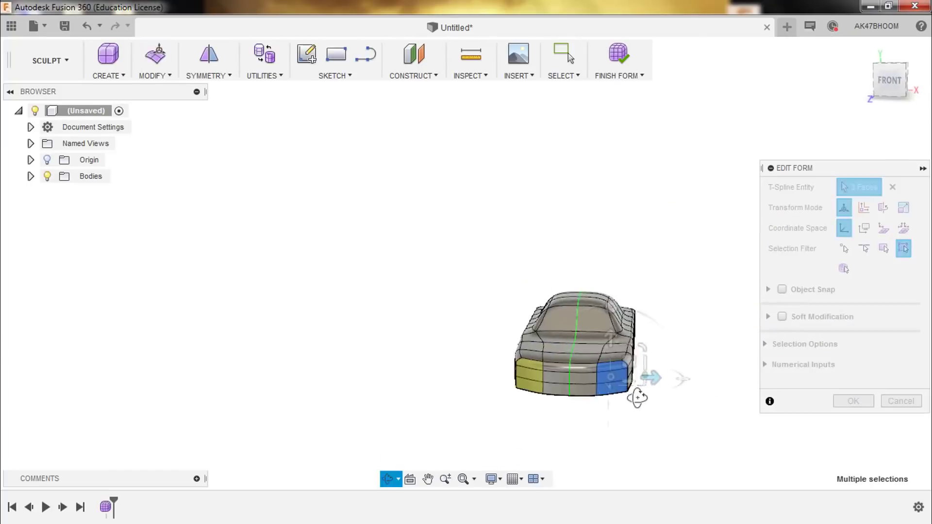
{"action": "left_click", "coordinate": [611, 370]}
{"action": "scroll", "coordinate": [630, 398], "scroll_direction": "down", "scroll_amount": 3}
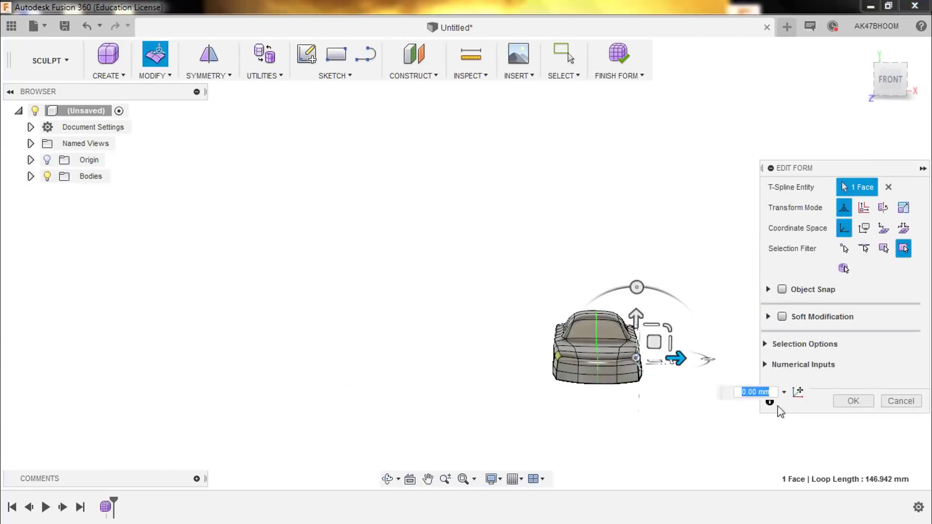
{"action": "left_click", "coordinate": [853, 400]}
Pull the windscreen face back to slope the windshield
{"action": "mouse_move", "coordinate": [643, 376]}
{"action": "middle_mouse_down", "text": "shift"}
{"action": "mouse_move", "coordinate": [387, 262]}
{"action": "mouse_move", "coordinate": [507, 325]}
{"action": "middle_mouse_up", "text": "shift"}
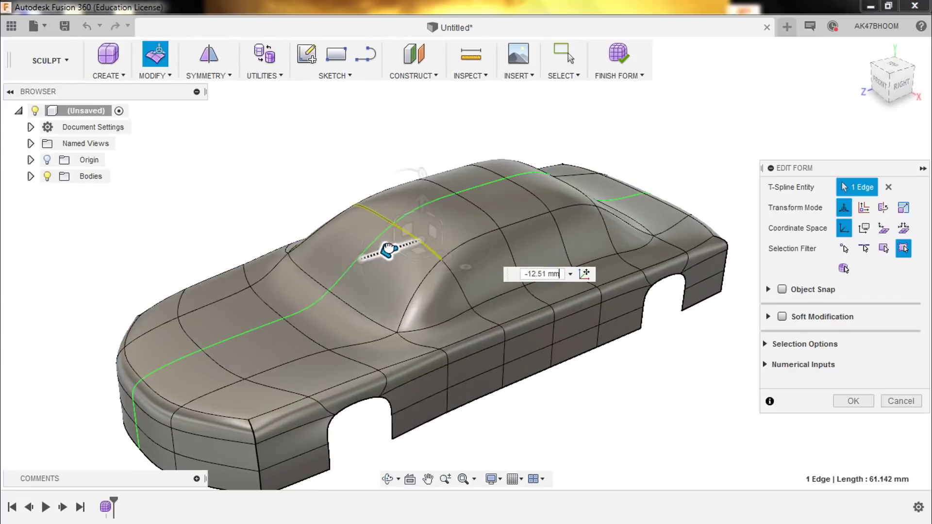
{"action": "left_click_drag", "start_coordinate": [389, 248], "coordinate": [239, 354]}
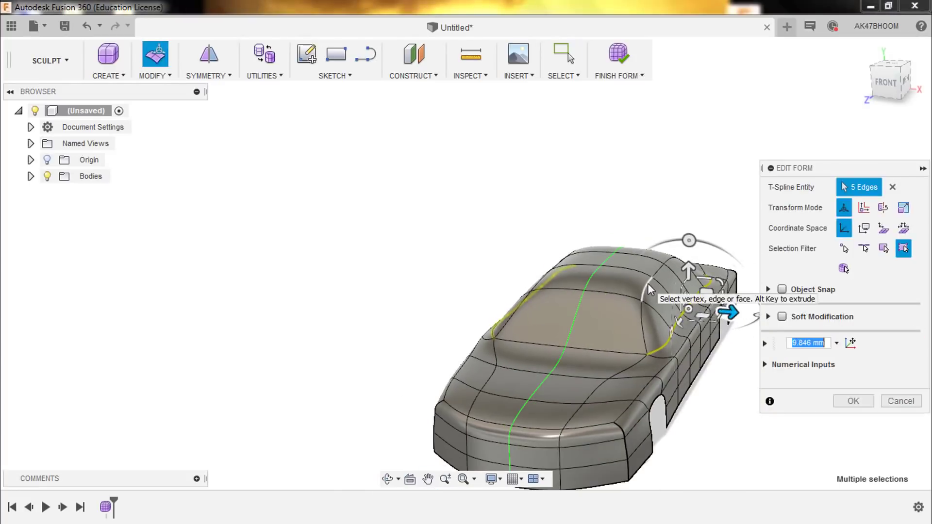
{"action": "scroll", "coordinate": [651, 290], "scroll_direction": "up", "scroll_amount": 3}
{"action": "scroll", "coordinate": [655, 284], "scroll_direction": "up", "scroll_amount": 3}
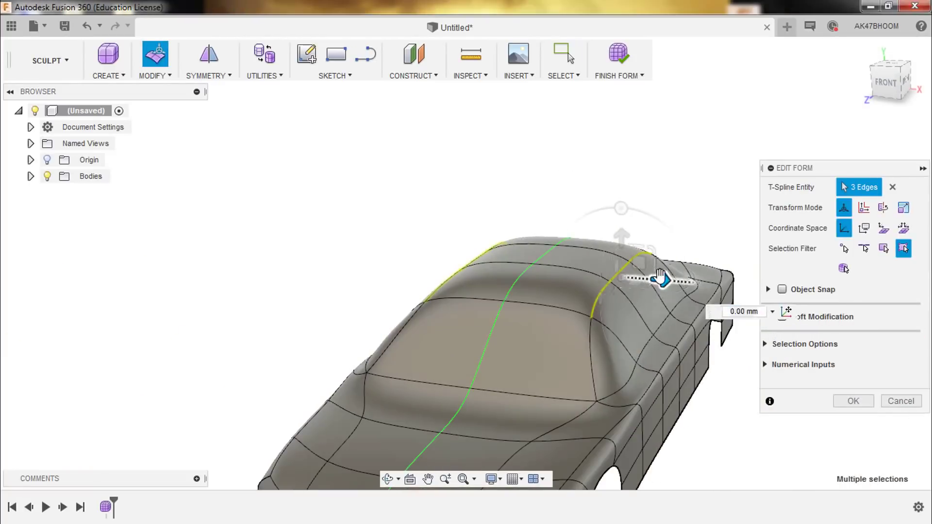
{"action": "scroll", "coordinate": [660, 277], "scroll_direction": "down", "scroll_amount": 3}
Push the front faces back to round the nose
{"action": "middle_click_drag", "start_coordinate": [768, 399], "coordinate": [684, 426], "text": "shift"}
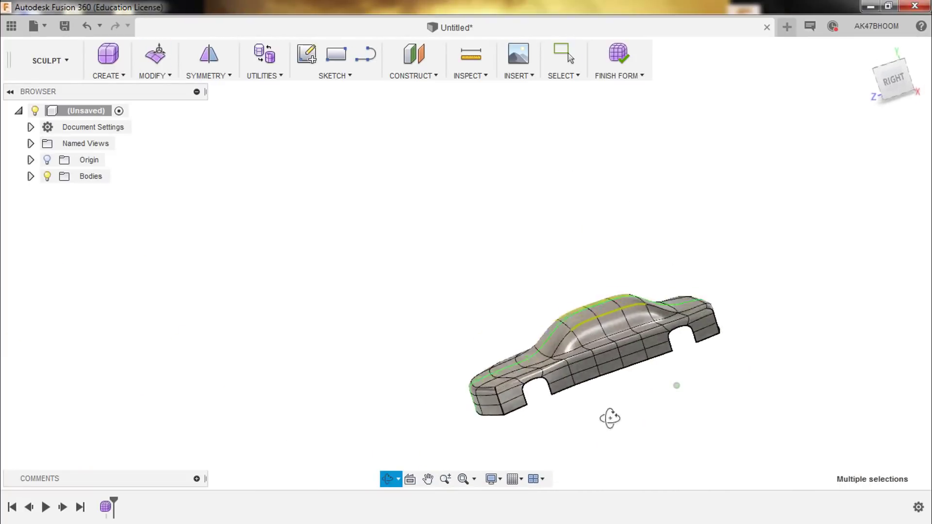
{"action": "left_click", "coordinate": [535, 390]}
{"action": "scroll", "coordinate": [636, 449], "scroll_direction": "up", "scroll_amount": 5}
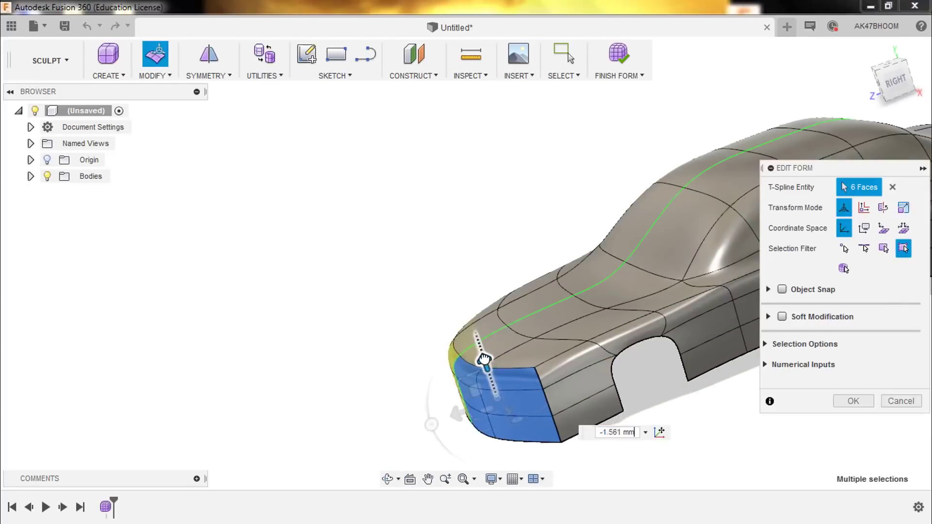
{"action": "mouse_move", "coordinate": [483, 360]}
{"action": "middle_mouse_down", "text": "shift"}
{"action": "mouse_move", "coordinate": [383, 312]}
{"action": "mouse_move", "coordinate": [480, 266]}
{"action": "middle_mouse_up", "text": "shift"}
Select faces along the hood edge and edit the front edges
{"action": "left_click", "coordinate": [480, 271], "text": "shift"}
{"action": "scroll", "coordinate": [650, 185], "scroll_direction": "up", "scroll_amount": 5}
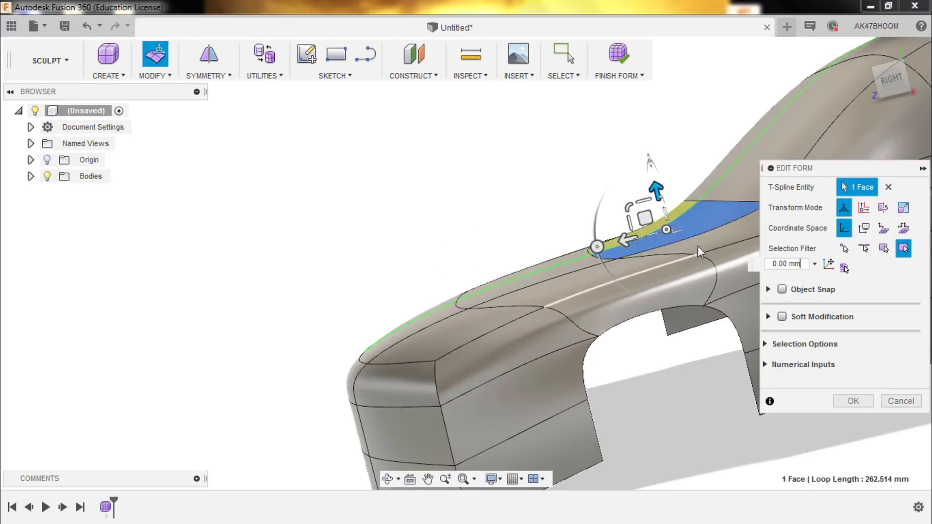
{"action": "left_click", "coordinate": [684, 182], "text": "shift"}
{"action": "scroll", "coordinate": [684, 182], "scroll_direction": "down", "scroll_amount": 5}
{"action": "middle_click_drag", "start_coordinate": [684, 182], "coordinate": [832, 373], "text": "shift"}
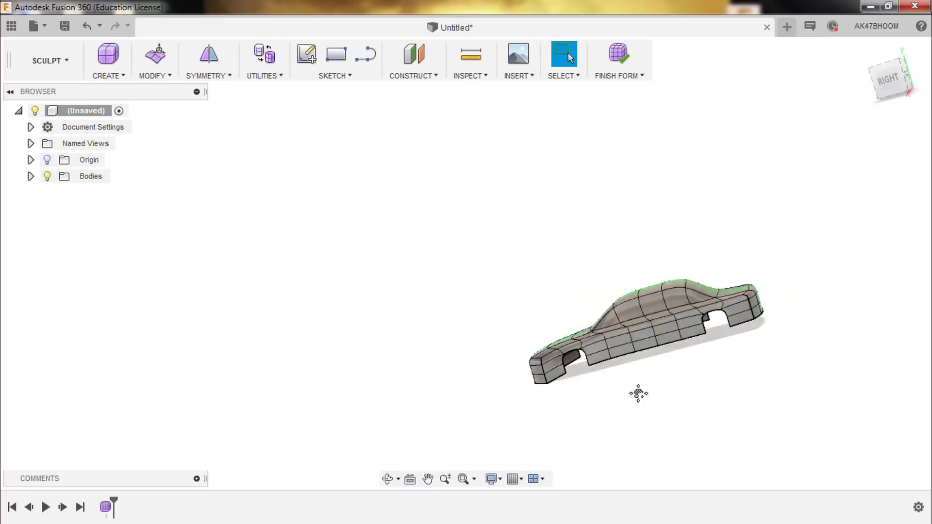
{"action": "scroll", "coordinate": [556, 412], "scroll_direction": "up", "scroll_amount": 5}
{"action": "left_click", "coordinate": [675, 342]}
{"action": "scroll", "coordinate": [564, 375], "scroll_direction": "down", "scroll_amount": 5}
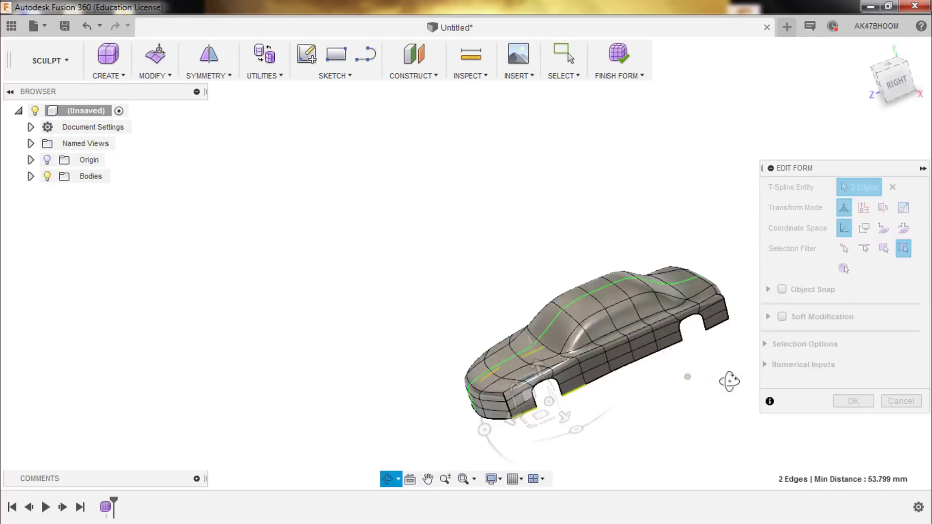
{"action": "middle_click_drag", "start_coordinate": [729, 381], "coordinate": [715, 426], "text": "shift"}
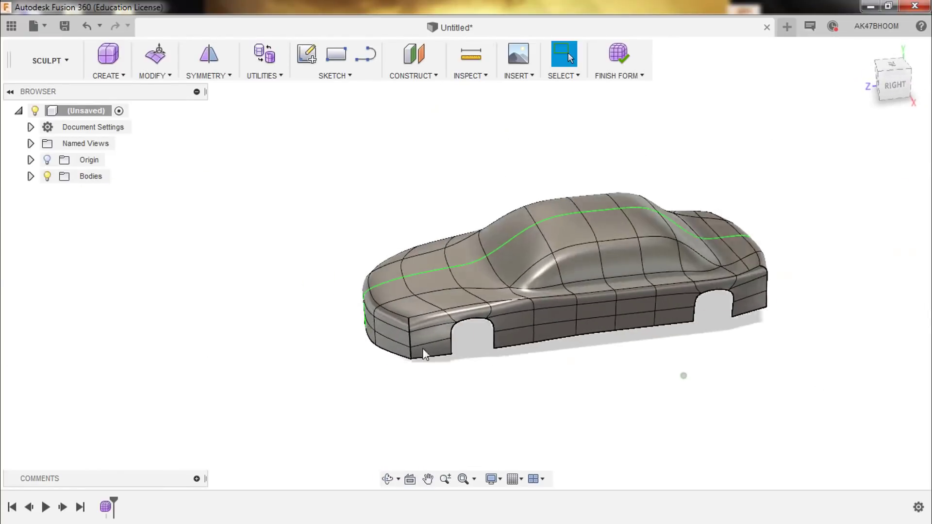
Run Edit Form on the selected wheel-arch edges to round and flare them
{"action": "right_click", "coordinate": [516, 284]}
{"action": "left_click", "coordinate": [519, 290]}
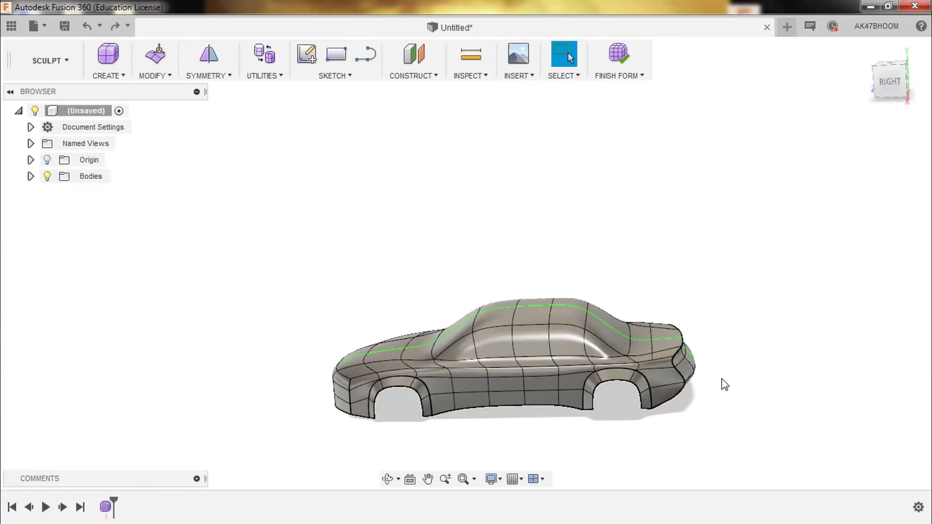
Insert an extra edge loop near the car's rear
{"action": "right_click", "coordinate": [625, 357]}
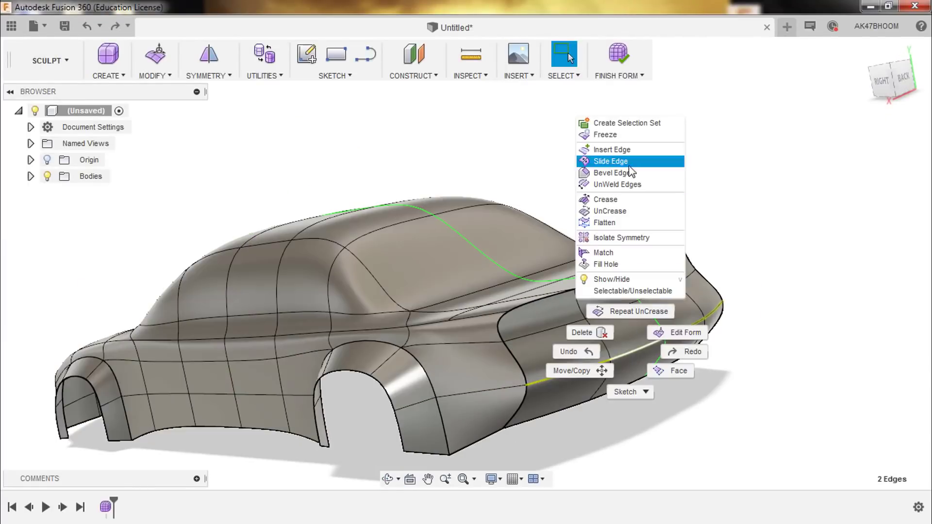
{"action": "left_click", "coordinate": [614, 92]}
{"action": "key", "text": "Return"}
Pull the rear edges outward with Edit Form to flare the tail
{"action": "middle_click_drag", "start_coordinate": [758, 368], "coordinate": [493, 380], "text": "shift"}
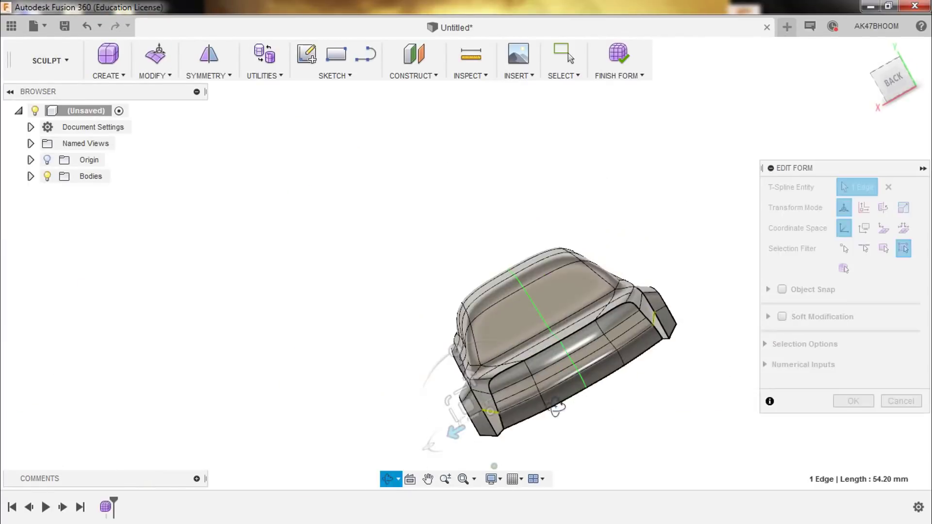
{"action": "left_click_drag", "start_coordinate": [454, 427], "coordinate": [449, 433]}
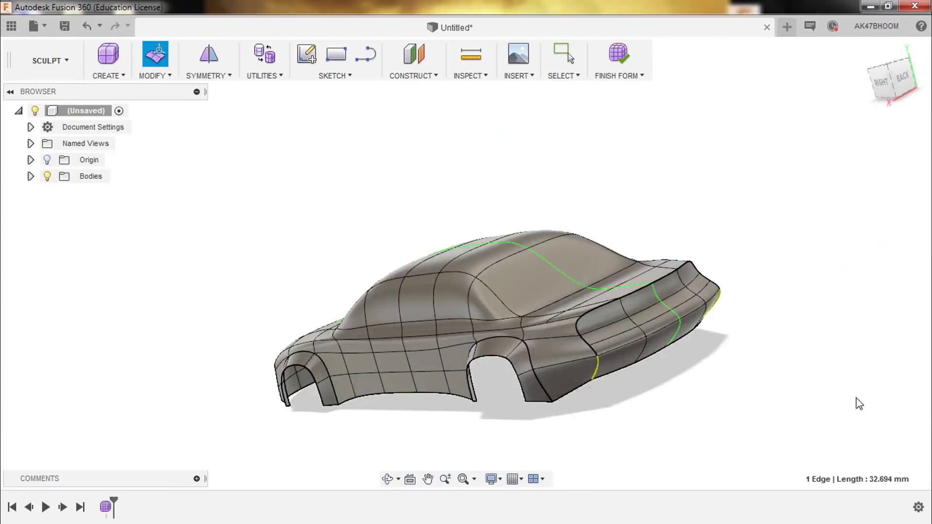
{"action": "right_click", "coordinate": [602, 383]}
{"action": "left_click", "coordinate": [602, 186]}
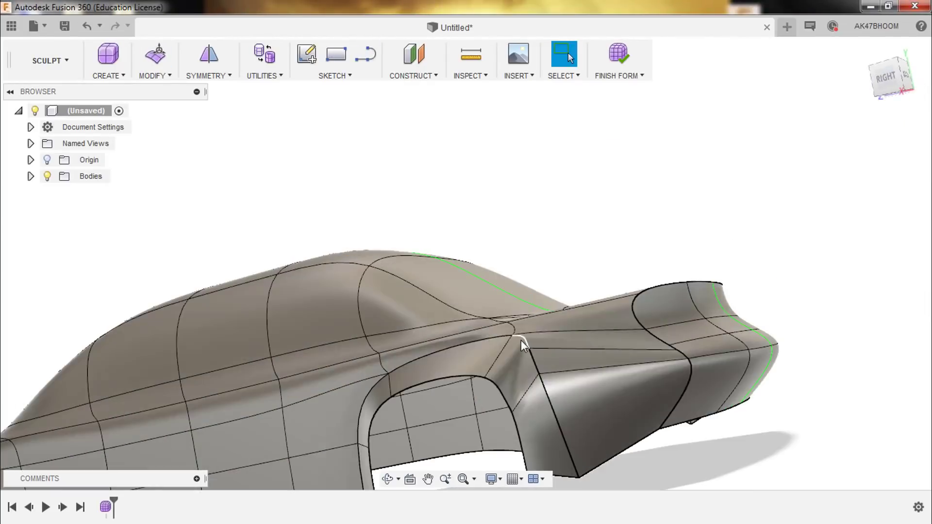
{"action": "scroll", "coordinate": [490, 348], "scroll_direction": "down", "scroll_amount": 5}
{"action": "key", "text": "Return"}
Crease the rear side edge
{"action": "middle_click_drag", "start_coordinate": [575, 431], "coordinate": [598, 419], "text": "shift"}
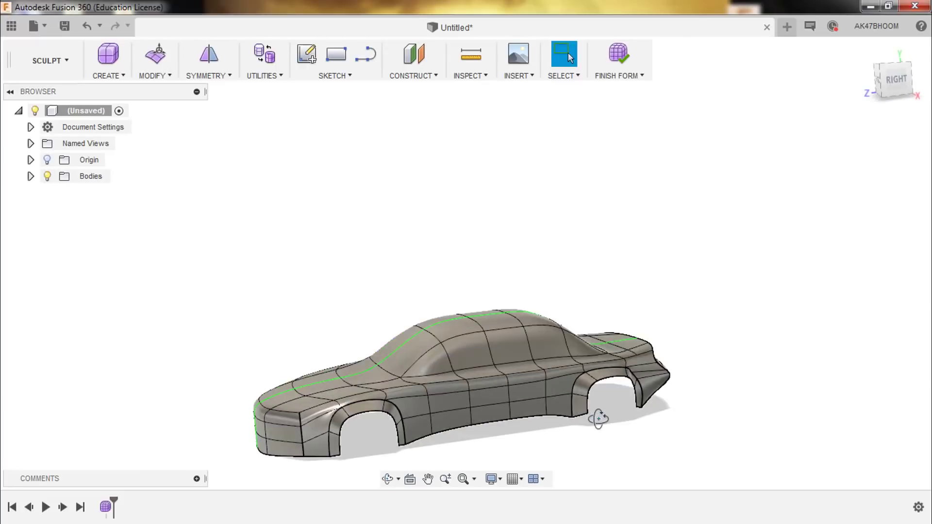
{"action": "right_click", "coordinate": [758, 340]}
{"action": "left_click", "coordinate": [776, 345]}
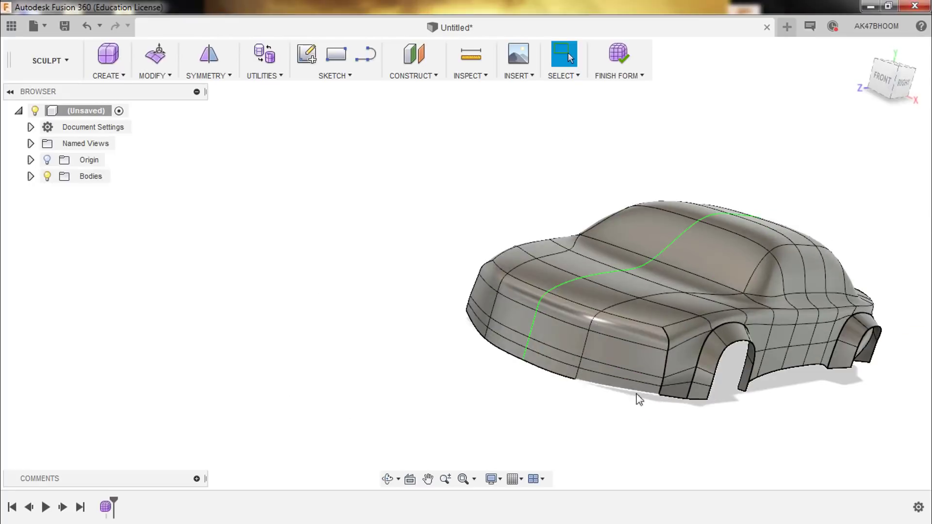
Push the lower front edges forward with Edit Form to form a bumper lip
{"action": "mouse_move", "coordinate": [636, 395]}
{"action": "middle_mouse_down", "text": "shift"}
{"action": "mouse_move", "coordinate": [713, 414]}
{"action": "mouse_move", "coordinate": [542, 359]}
{"action": "middle_mouse_up", "text": "shift"}
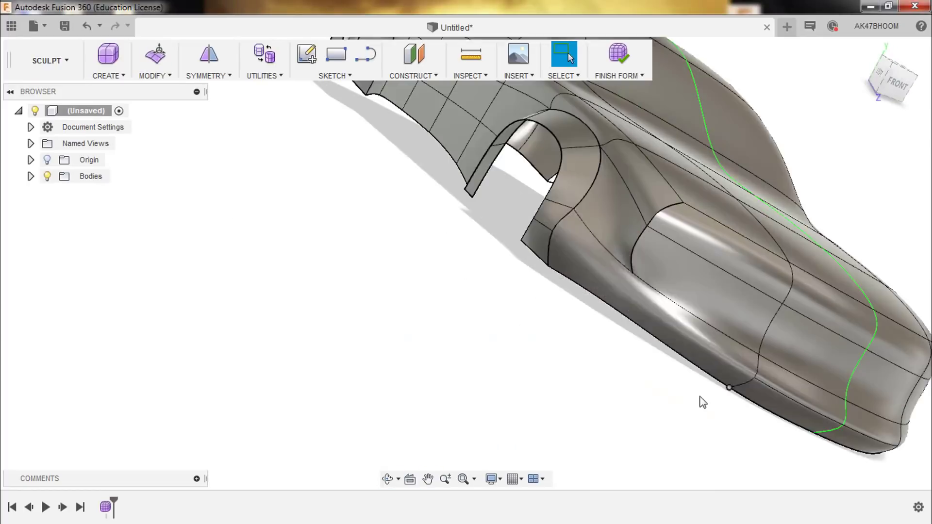
{"action": "middle_click_drag", "start_coordinate": [703, 401], "coordinate": [594, 392], "text": "shift"}
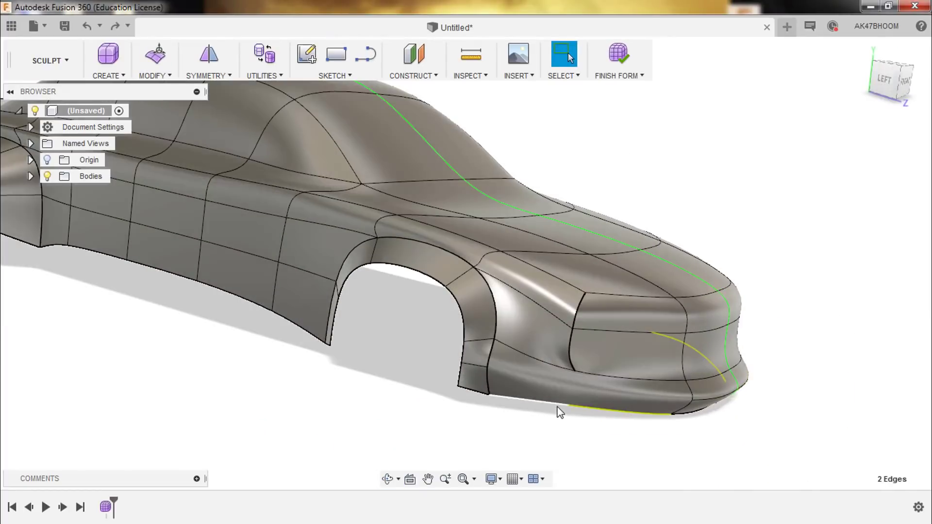
{"action": "left_click", "coordinate": [156, 75]}
{"action": "left_click", "coordinate": [184, 202]}
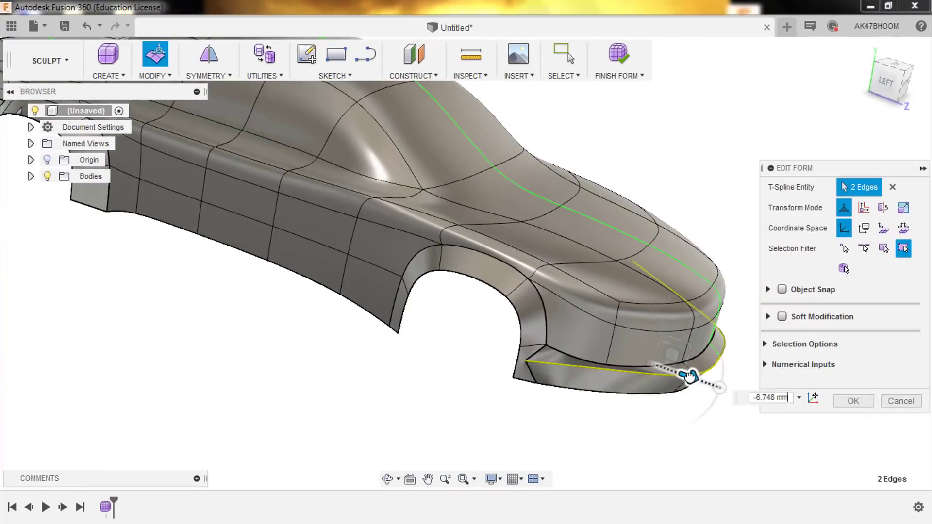
{"action": "key", "text": "Return"}
Select the lower front edge for another Edit Form move
{"action": "mouse_move", "coordinate": [665, 383]}
{"action": "middle_mouse_down", "text": "shift"}
{"action": "mouse_move", "coordinate": [482, 420]}
{"action": "mouse_move", "coordinate": [446, 327]}
{"action": "middle_mouse_up", "text": "shift"}
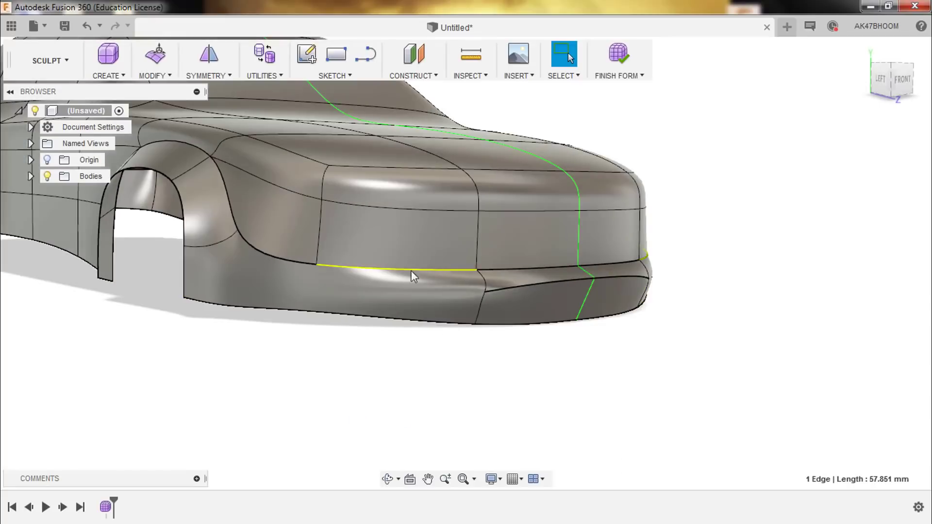
{"action": "key", "text": "e"}
{"action": "left_click", "coordinate": [542, 284]}
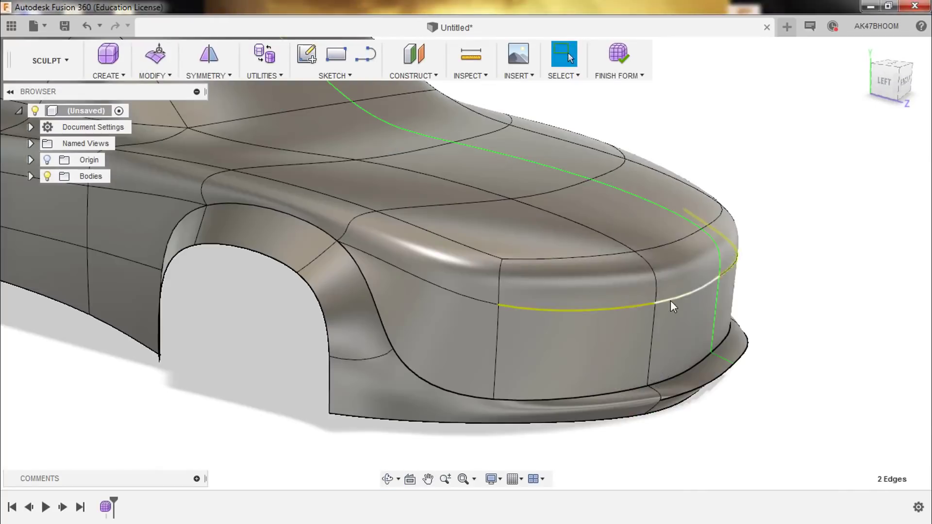
Insert an edge loop around the nose and slide it into position
{"action": "key", "text": "i"}
{"action": "middle_click_drag", "start_coordinate": [599, 329], "coordinate": [407, 381], "text": "shift"}
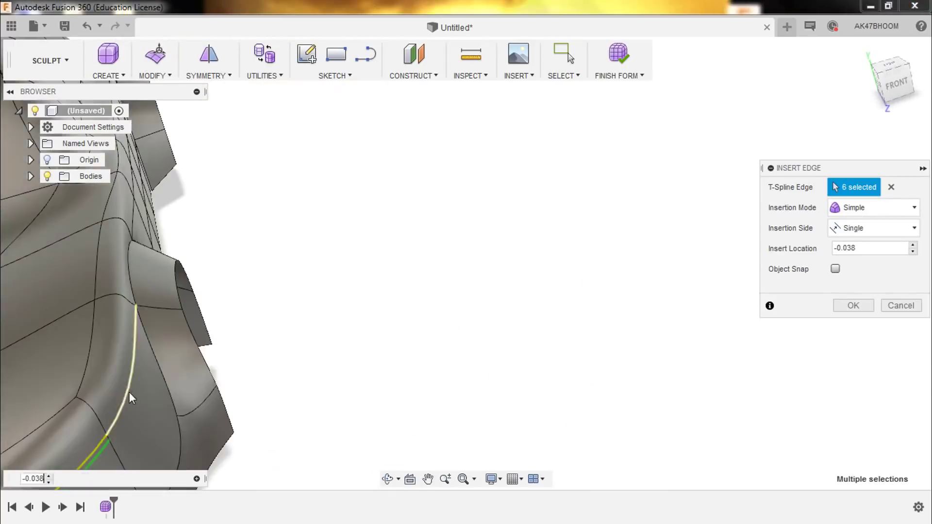
{"action": "left_click_drag", "start_coordinate": [406, 381], "coordinate": [410, 374]}
{"action": "left_click", "coordinate": [853, 305]}
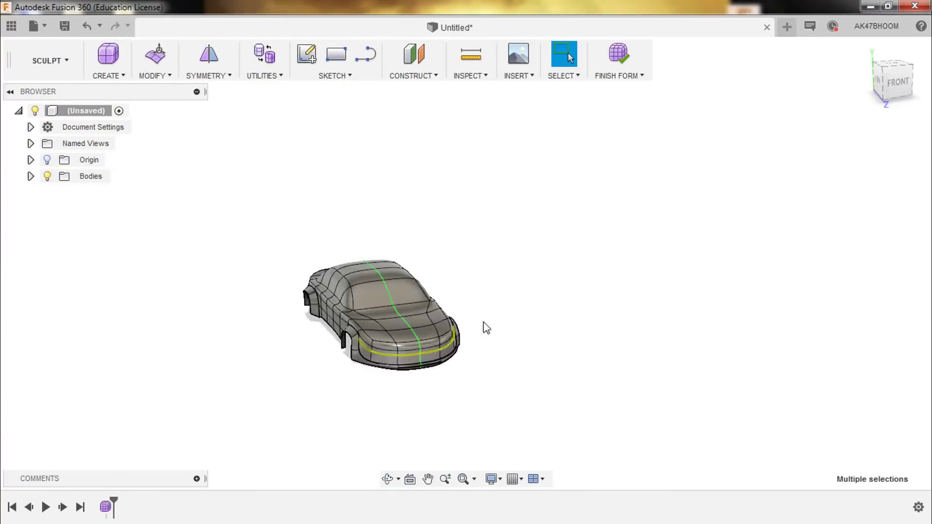
Push the bumper edge loop in about -6.116 mm with Edit Form
{"action": "key", "text": "e"}
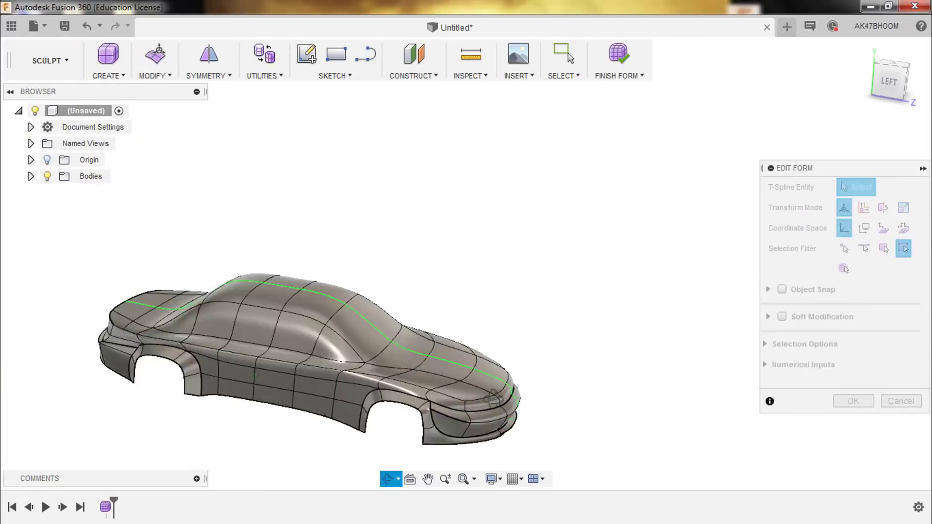
{"action": "key", "text": "s"}
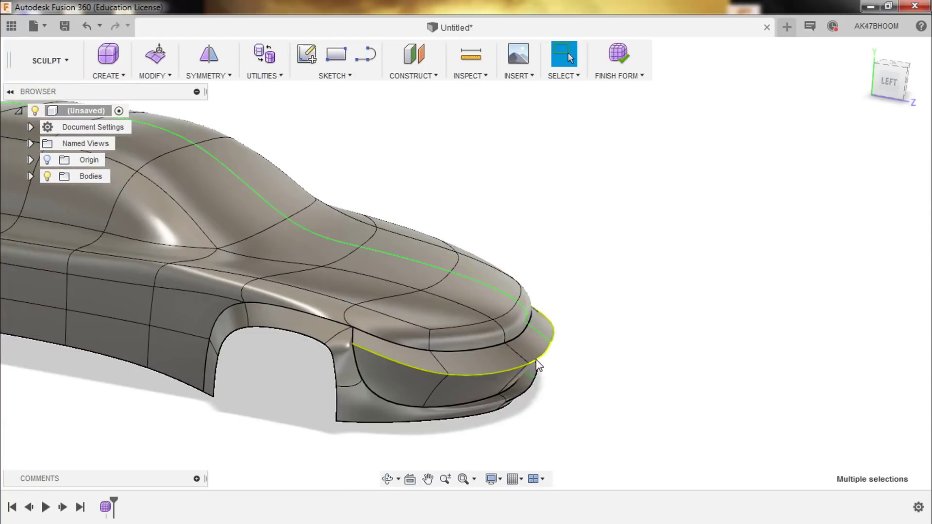
{"action": "key", "text": "e"}
{"action": "left_click_drag", "start_coordinate": [531, 328], "coordinate": [519, 325]}
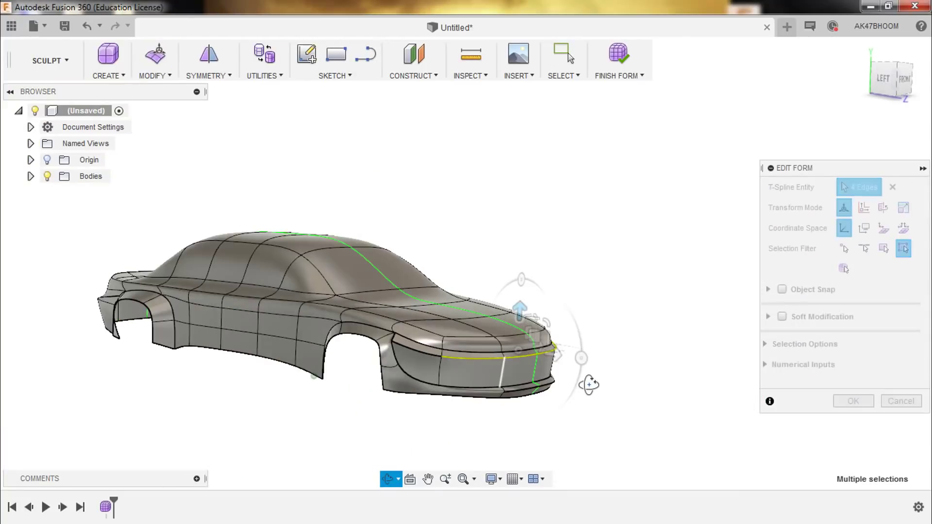
Pull the front bumper edge out about 9.5 mm
{"action": "key", "text": "Escape"}
{"action": "scroll", "coordinate": [576, 385], "scroll_direction": "up", "scroll_amount": 2}
{"action": "scroll", "coordinate": [543, 427], "scroll_direction": "up", "scroll_amount": 3}
{"action": "scroll", "coordinate": [630, 340], "scroll_direction": "up", "scroll_amount": 3}
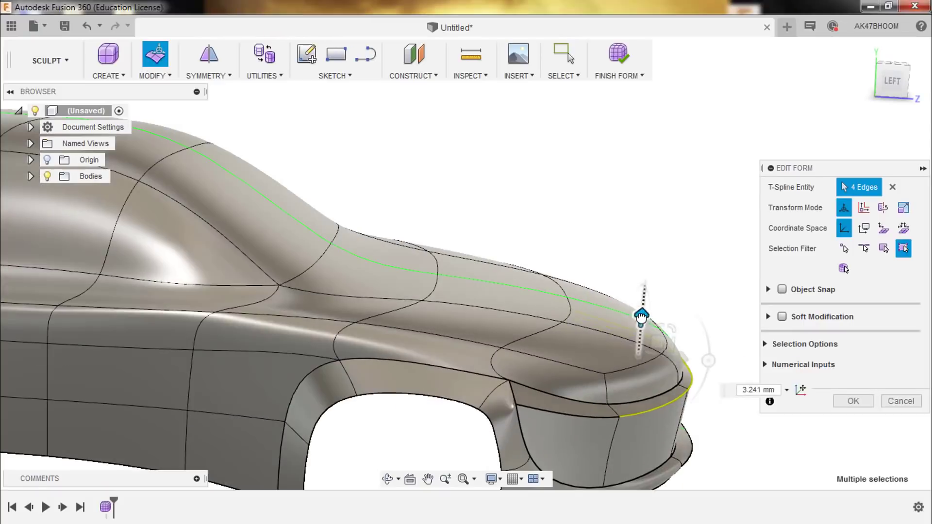
{"action": "middle_click_drag", "start_coordinate": [641, 318], "coordinate": [442, 415], "text": "shift"}
{"action": "left_click", "coordinate": [442, 414]}
{"action": "scroll", "coordinate": [468, 427], "scroll_direction": "down", "scroll_amount": 2}
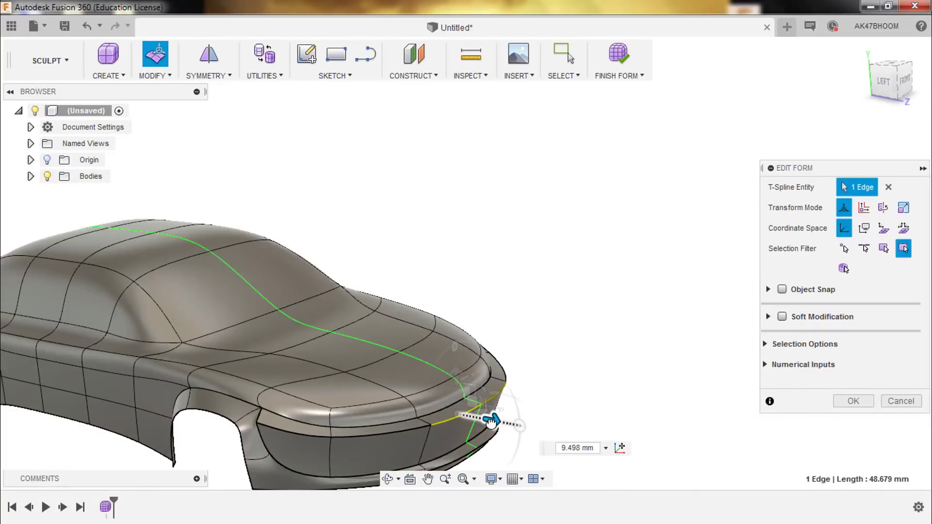
{"action": "scroll", "coordinate": [647, 415], "scroll_direction": "down", "scroll_amount": 2}
Select the bumper edge loop and strip face, then apply the form edit
{"action": "scroll", "coordinate": [367, 322], "scroll_direction": "up", "scroll_amount": 3}
{"action": "double_click", "coordinate": [313, 357]}
{"action": "scroll", "coordinate": [389, 349], "scroll_direction": "up", "scroll_amount": 2}
{"action": "key", "text": "ctrl+a"}
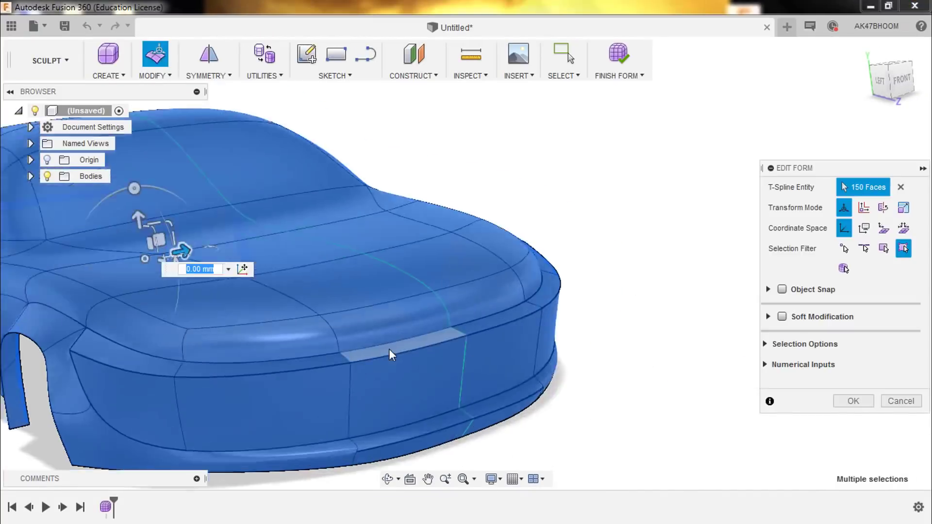
{"action": "scroll", "coordinate": [391, 354], "scroll_direction": "down", "scroll_amount": 1}
{"action": "left_click", "coordinate": [319, 358]}
{"action": "key", "text": "Return"}
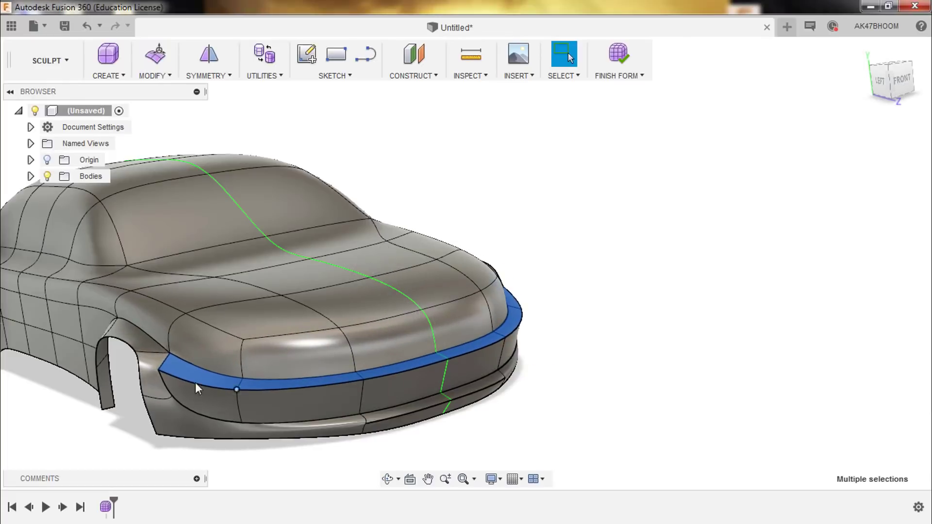
Inspect the new bumper and pick a vertex on the front wheel arch
{"action": "scroll", "coordinate": [195, 382], "scroll_direction": "down", "scroll_amount": 3}
{"action": "middle_click_drag", "start_coordinate": [195, 383], "coordinate": [173, 378], "text": "shift"}
{"action": "scroll", "coordinate": [291, 383], "scroll_direction": "up", "scroll_amount": 3}
{"action": "middle_click_drag", "start_coordinate": [295, 358], "coordinate": [283, 384], "text": "shift"}
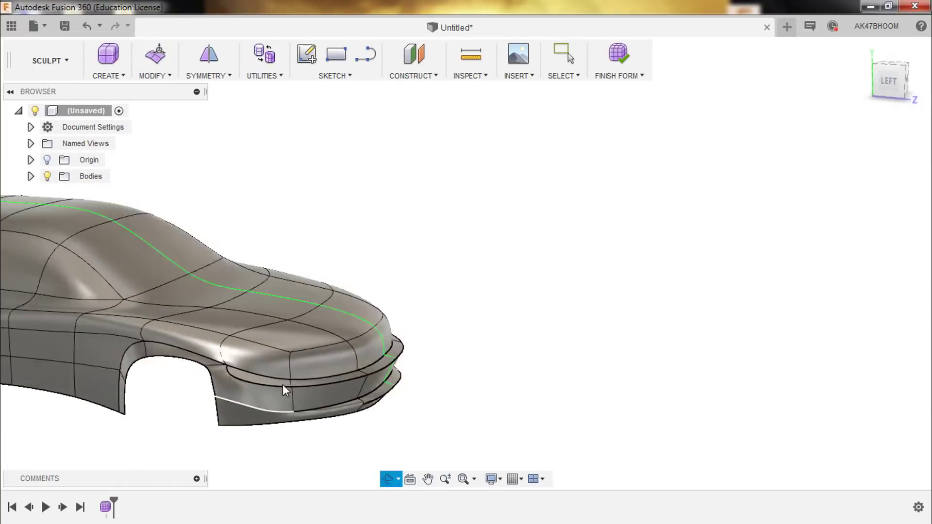
{"action": "scroll", "coordinate": [218, 426], "scroll_direction": "down", "scroll_amount": 3}
{"action": "middle_click_drag", "start_coordinate": [218, 427], "coordinate": [194, 376], "text": "shift"}
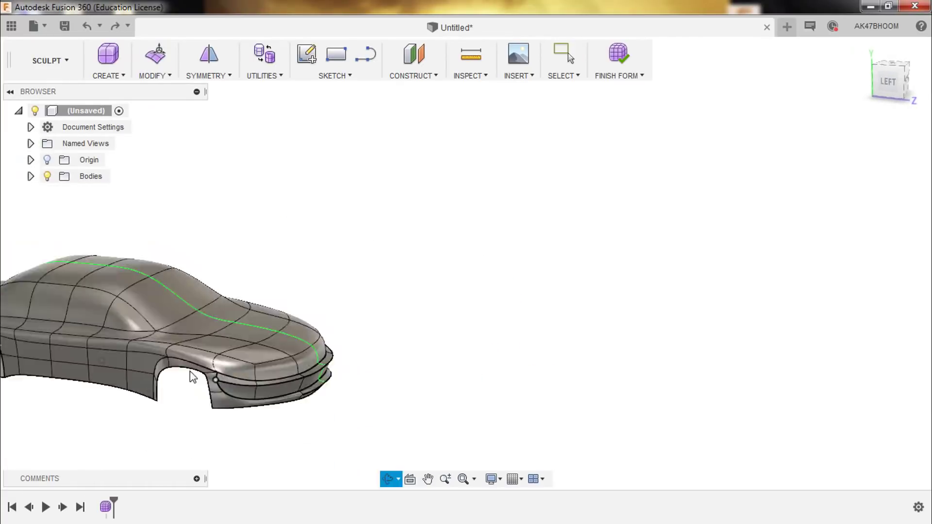
{"action": "scroll", "coordinate": [193, 377], "scroll_direction": "up", "scroll_amount": 5}
{"action": "left_click", "coordinate": [383, 373]}
{"action": "scroll", "coordinate": [383, 374], "scroll_direction": "down", "scroll_amount": 3}
Subdivide the two selected front faces with Modify > Subdivide
{"action": "key", "text": "Return"}
{"action": "middle_click_drag", "start_coordinate": [430, 357], "coordinate": [333, 306], "text": "shift"}
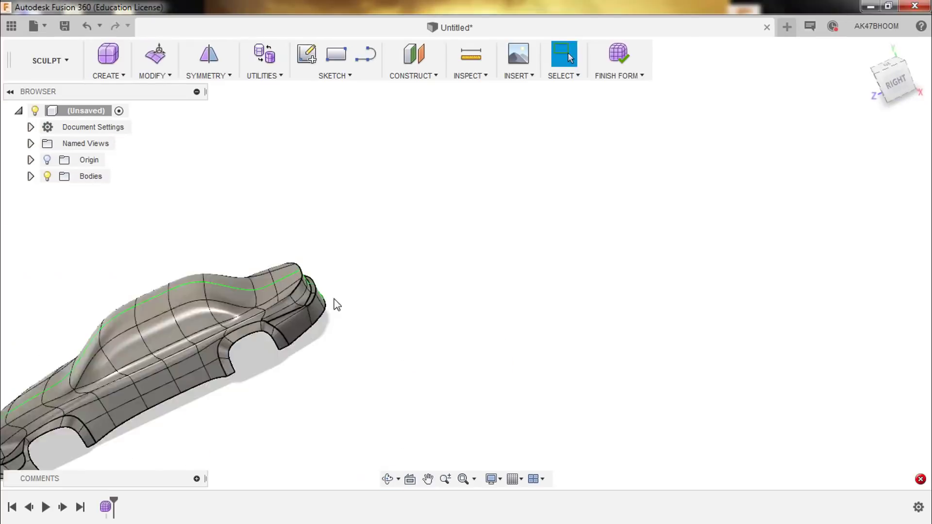
{"action": "scroll", "coordinate": [266, 297], "scroll_direction": "up", "scroll_amount": 4}
{"action": "mouse_move", "coordinate": [267, 298]}
{"action": "middle_mouse_down", "text": "shift"}
{"action": "mouse_move", "coordinate": [240, 342]}
{"action": "mouse_move", "coordinate": [301, 398]}
{"action": "mouse_move", "coordinate": [374, 409]}
{"action": "middle_mouse_up", "text": "shift"}
{"action": "scroll", "coordinate": [240, 337], "scroll_direction": "down", "scroll_amount": 5}
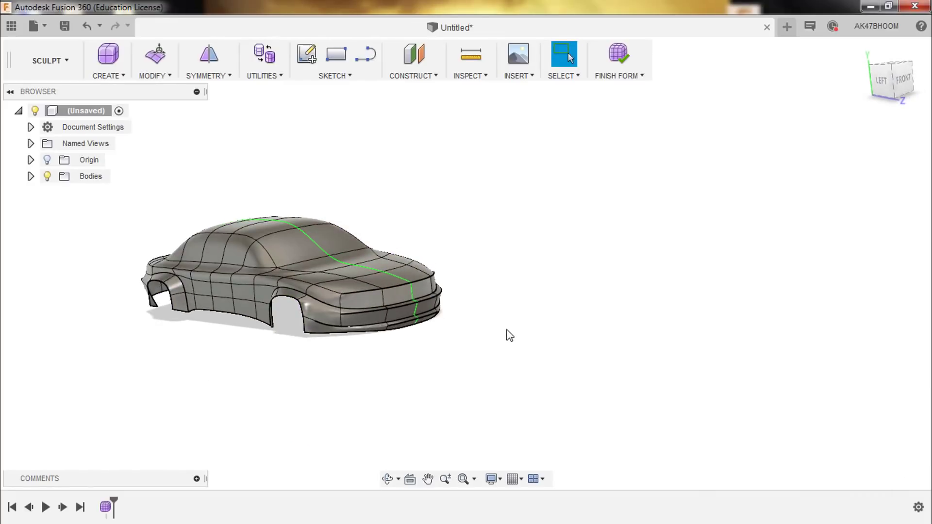
{"action": "middle_click_drag", "start_coordinate": [509, 336], "coordinate": [474, 334]}
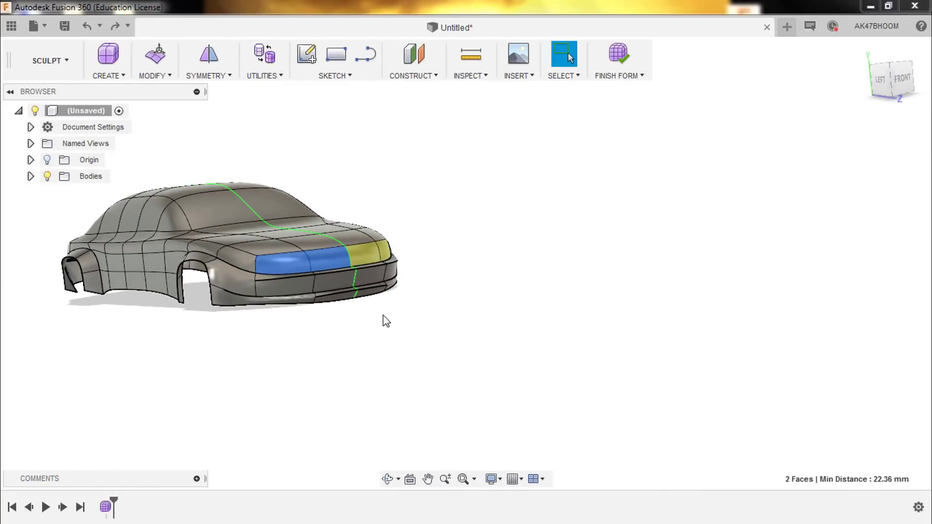
{"action": "left_click", "coordinate": [844, 284]}
Create a rectangular Plane body and place it on the car's front
{"action": "middle_click_drag", "start_coordinate": [534, 291], "coordinate": [501, 368], "text": "shift"}
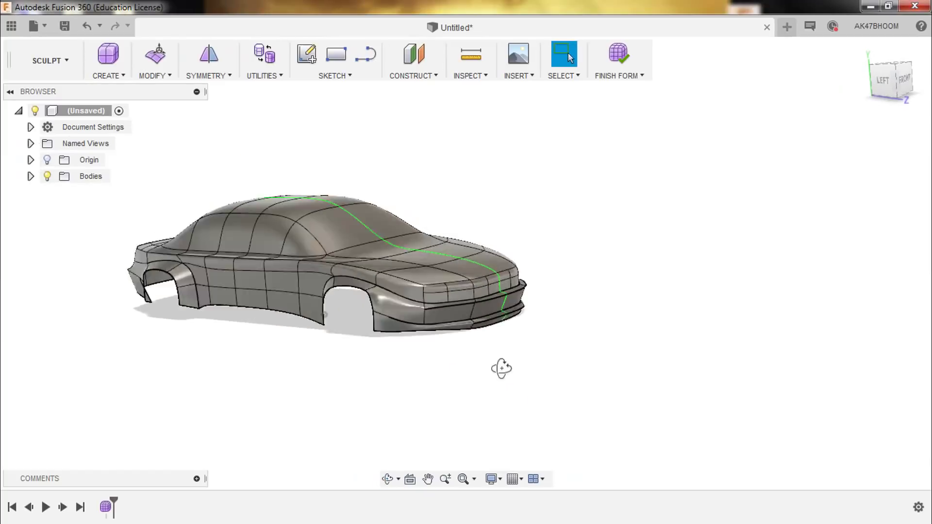
{"action": "scroll", "coordinate": [536, 281], "scroll_direction": "up", "scroll_amount": 3}
{"action": "left_click", "coordinate": [909, 85]}
{"action": "left_click", "coordinate": [109, 75]}
{"action": "left_click", "coordinate": [161, 122]}
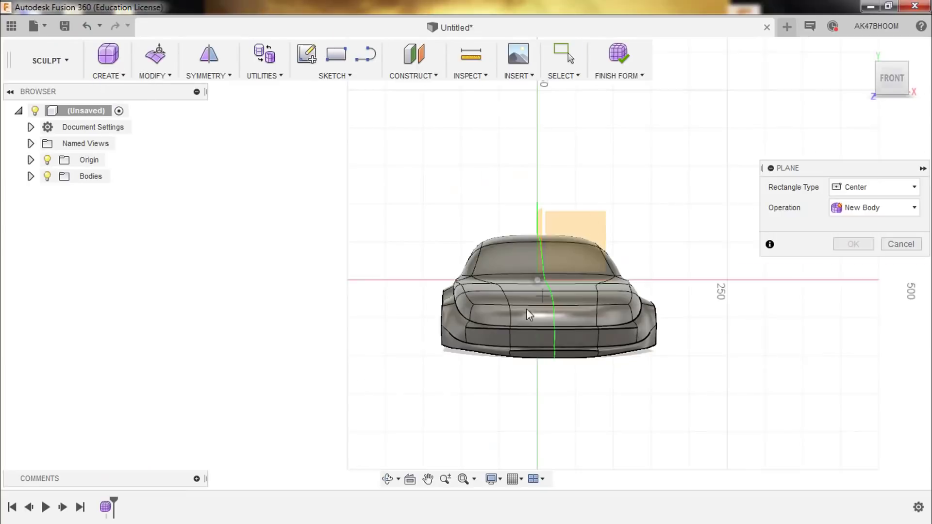
{"action": "scroll", "coordinate": [526, 308], "scroll_direction": "up", "scroll_amount": 2}
{"action": "left_click", "coordinate": [499, 330]}
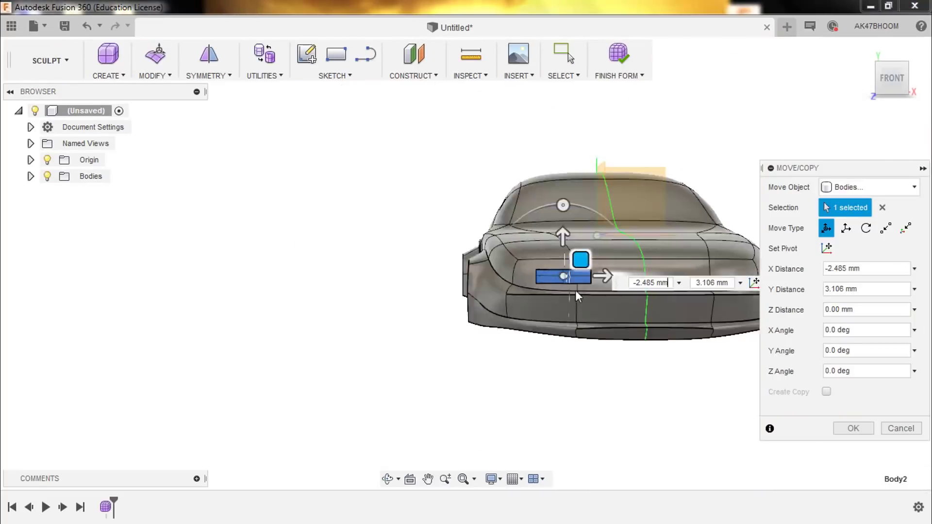
Insert an extra edge into the new rectangular patch
{"action": "scroll", "coordinate": [550, 324], "scroll_direction": "down", "scroll_amount": 5}
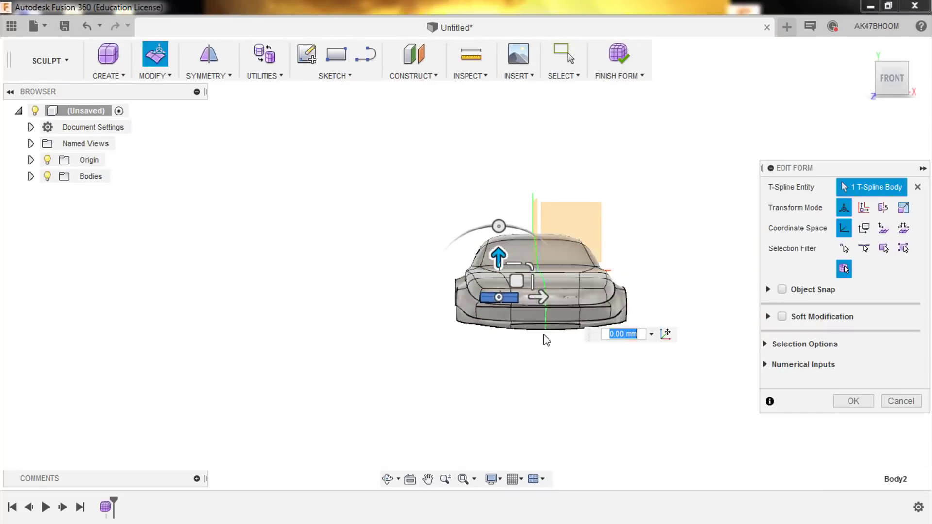
{"action": "key", "text": "Return"}
{"action": "scroll", "coordinate": [591, 328], "scroll_direction": "down", "scroll_amount": 1}
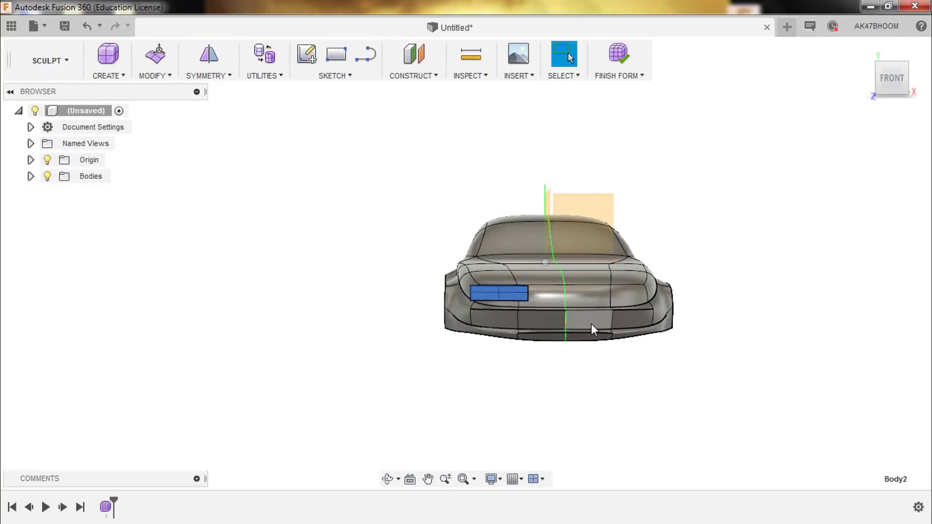
{"action": "scroll", "coordinate": [591, 324], "scroll_direction": "up", "scroll_amount": 5}
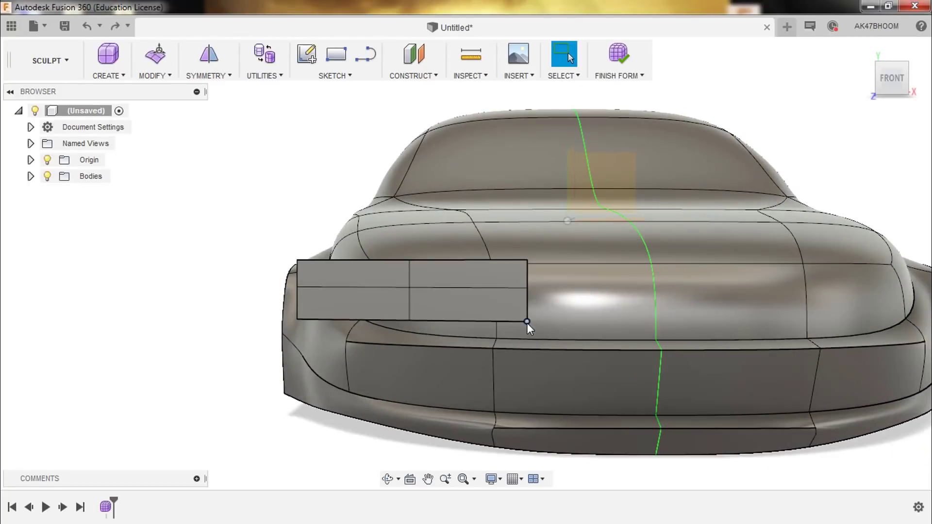
{"action": "double_click", "coordinate": [526, 306]}
{"action": "right_click", "coordinate": [526, 306]}
{"action": "left_click", "coordinate": [509, 119]}
{"action": "right_click", "coordinate": [298, 296]}
{"action": "left_click", "coordinate": [295, 309]}
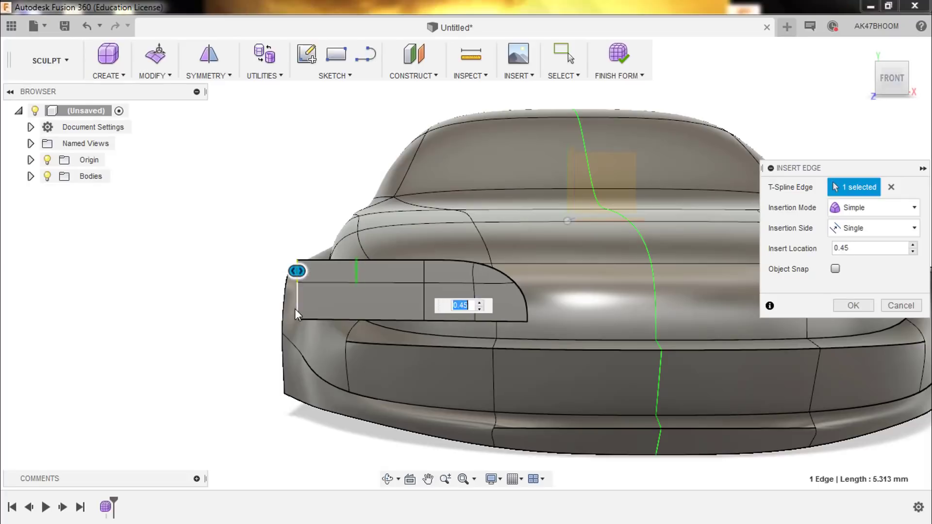
{"action": "key", "text": "Return"}
Reshape the patch's outer edge loop with Edit Form to round it
{"action": "scroll", "coordinate": [281, 356], "scroll_direction": "up", "scroll_amount": 3}
{"action": "scroll", "coordinate": [454, 330], "scroll_direction": "down", "scroll_amount": 8}
{"action": "key", "text": "m"}
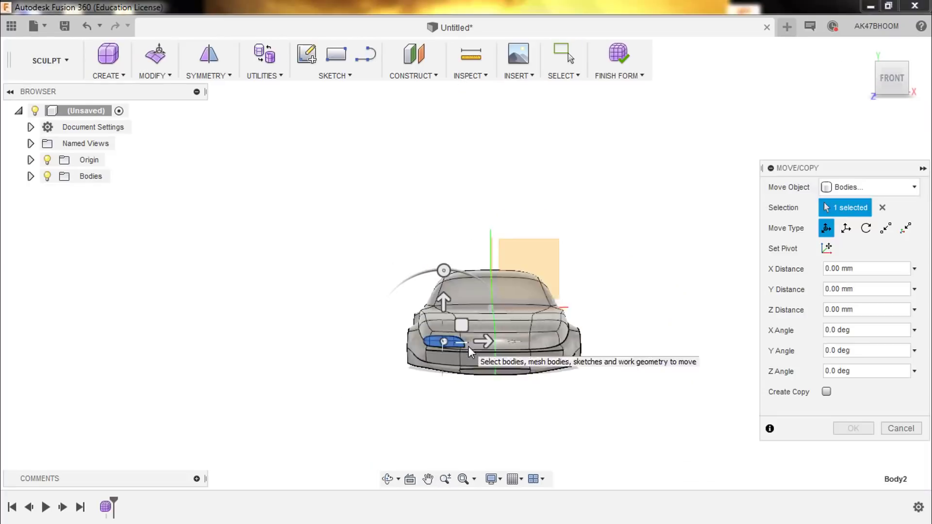
{"action": "scroll", "coordinate": [484, 339], "scroll_direction": "up", "scroll_amount": 3}
{"action": "key", "text": "Escape"}
{"action": "double_click", "coordinate": [449, 371]}
{"action": "key", "text": "e"}
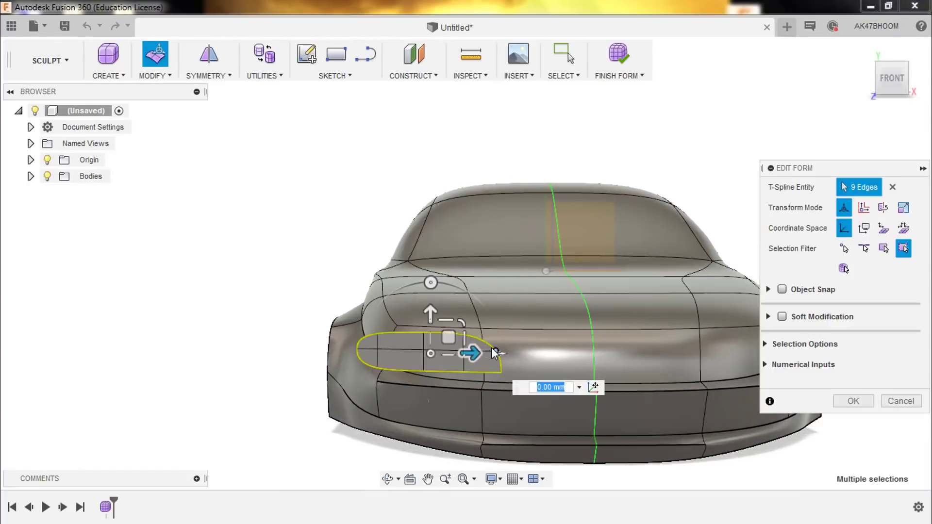
{"action": "left_click", "coordinate": [891, 78]}
{"action": "key", "text": "Escape"}
{"action": "scroll", "coordinate": [624, 391], "scroll_direction": "up", "scroll_amount": 3}
{"action": "scroll", "coordinate": [624, 386], "scroll_direction": "up", "scroll_amount": 3}
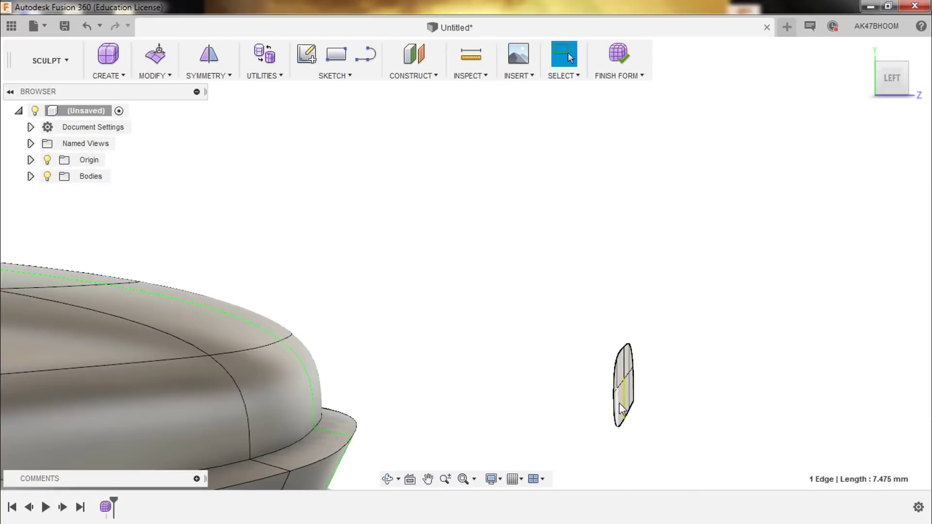
Alt-drag the patch's outer loop back about 21 mm into a tube
{"action": "left_click", "coordinate": [622, 388]}
{"action": "key", "text": "m"}
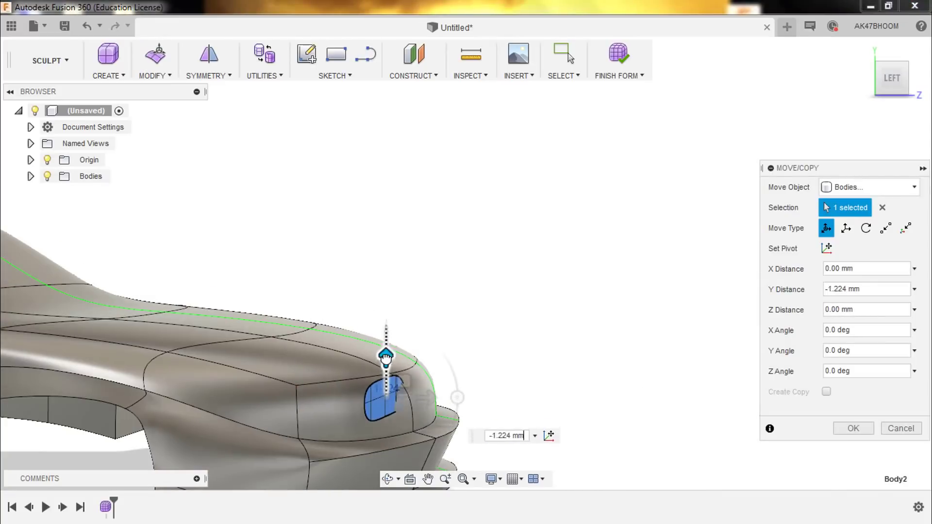
{"action": "key", "text": "Escape"}
{"action": "double_click", "coordinate": [413, 388]}
{"action": "key", "text": "e"}
{"action": "left_click_drag", "start_coordinate": [437, 397], "coordinate": [405, 396], "text": "alt"}
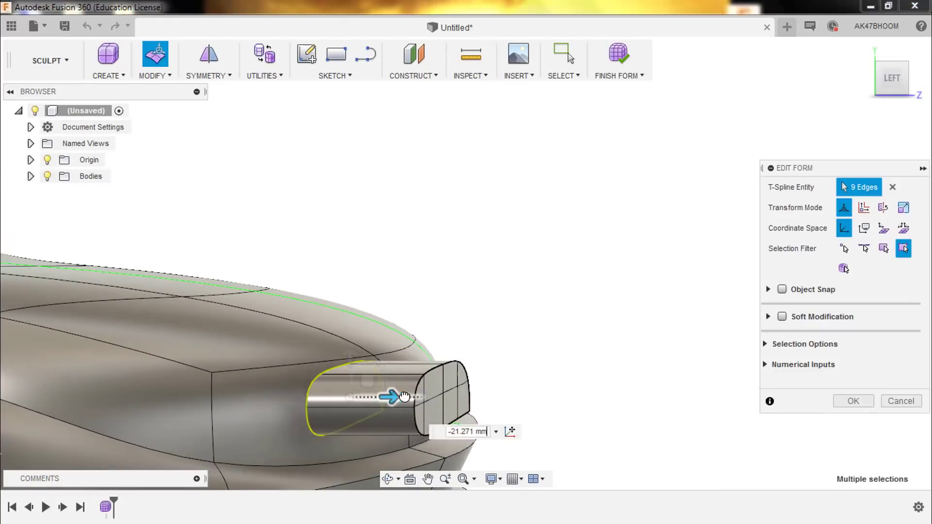
{"action": "key", "text": "Return"}
Cap the tube's open end with Fill Hole
{"action": "left_click", "coordinate": [168, 73]}
{"action": "left_click", "coordinate": [214, 170]}
{"action": "left_click", "coordinate": [324, 360]}
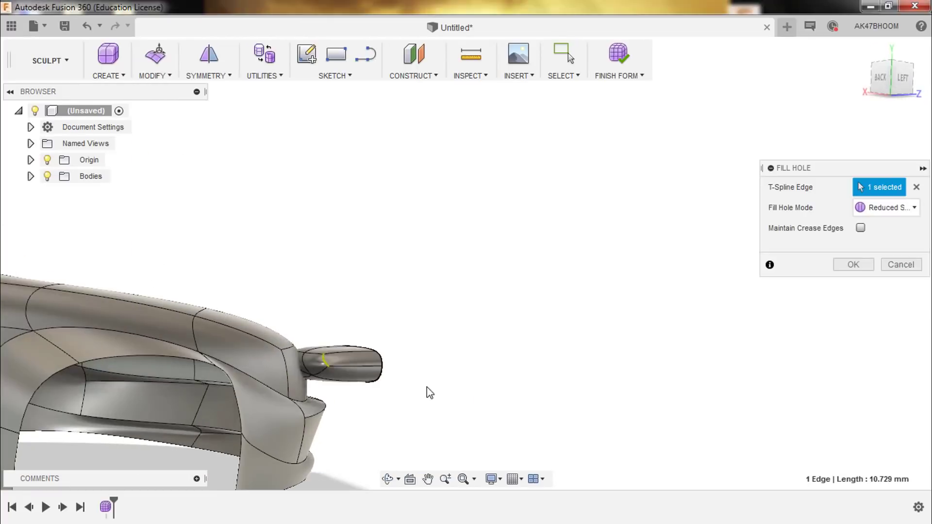
{"action": "left_click", "coordinate": [853, 265]}
Move the capped tube about -13.878 mm in Z into the car's front
{"action": "left_click", "coordinate": [358, 356]}
{"action": "key", "text": "m"}
{"action": "middle_click_drag", "start_coordinate": [437, 292], "coordinate": [485, 242], "text": "shift"}
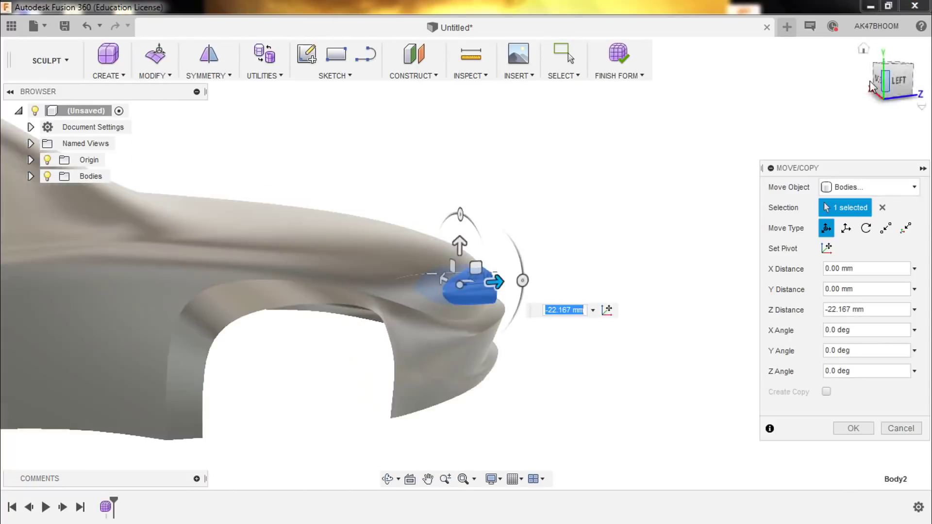
{"action": "left_click_drag", "start_coordinate": [606, 291], "coordinate": [643, 267]}
{"action": "middle_click_drag", "start_coordinate": [643, 267], "coordinate": [661, 298], "text": "shift"}
{"action": "left_click_drag", "start_coordinate": [665, 318], "coordinate": [584, 244]}
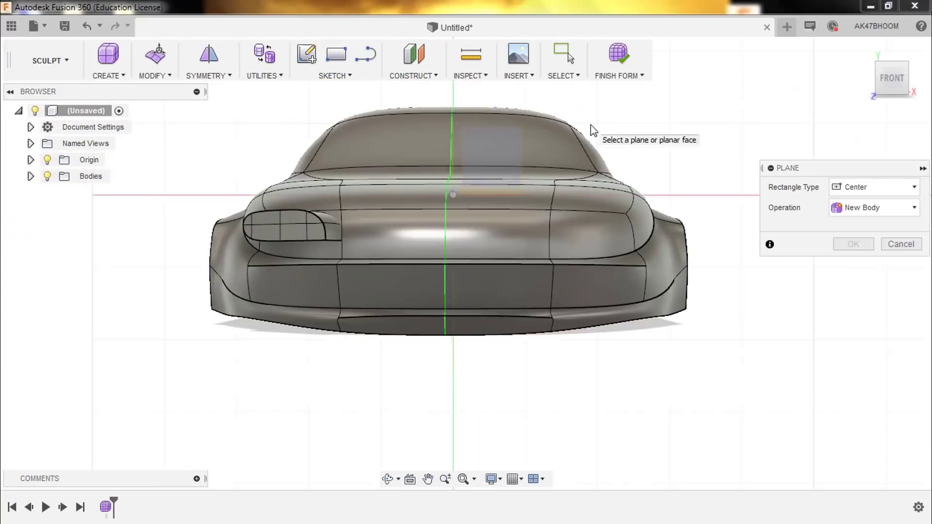
Create a new plane body on the picked face, setting its centre and size
{"action": "left_click", "coordinate": [490, 160]}
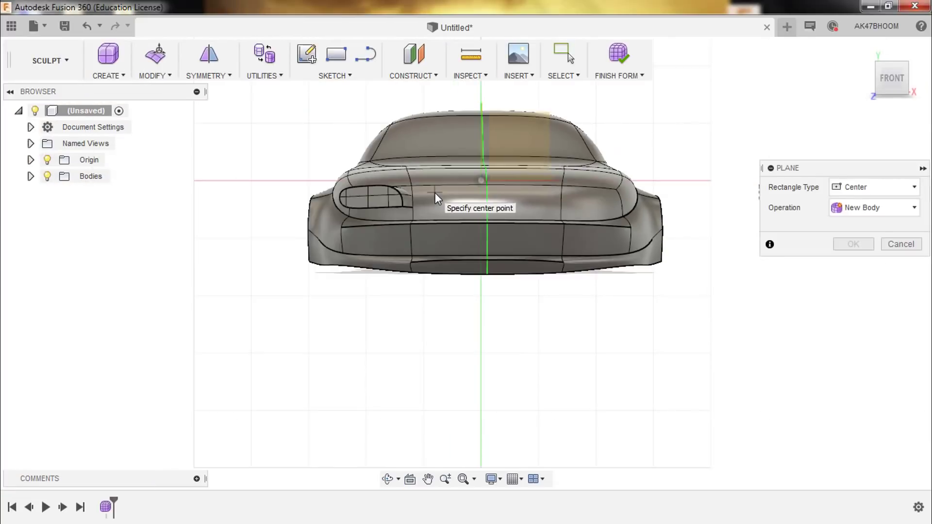
{"action": "left_click", "coordinate": [435, 193]}
{"action": "left_click", "coordinate": [475, 202]}
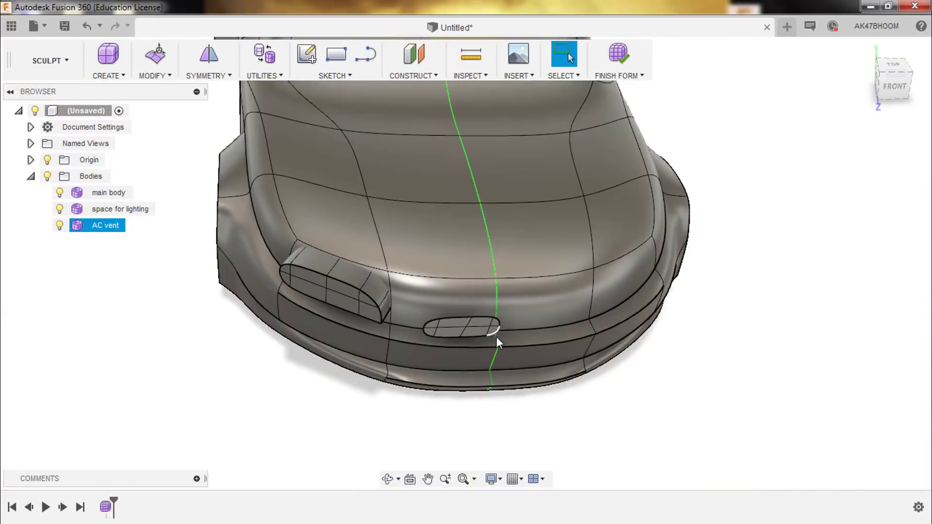
Enter Edit Form on the AC vent from the front view and select its edges
{"action": "right_click", "coordinate": [417, 315]}
{"action": "left_click", "coordinate": [435, 301]}
{"action": "scroll", "coordinate": [453, 331], "scroll_direction": "up", "scroll_amount": 5}
{"action": "left_click", "coordinate": [665, 377]}
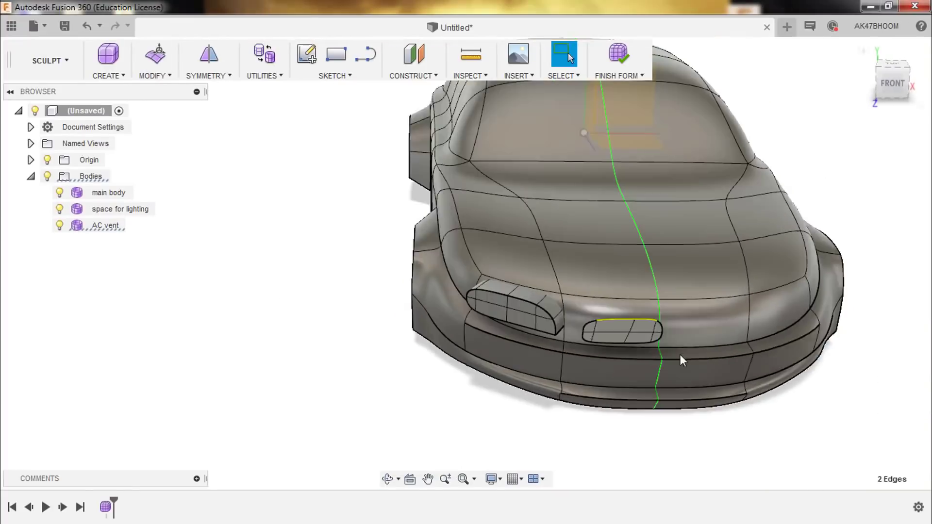
{"action": "left_click", "coordinate": [891, 80]}
{"action": "left_click", "coordinate": [529, 253]}
{"action": "key", "text": "m"}
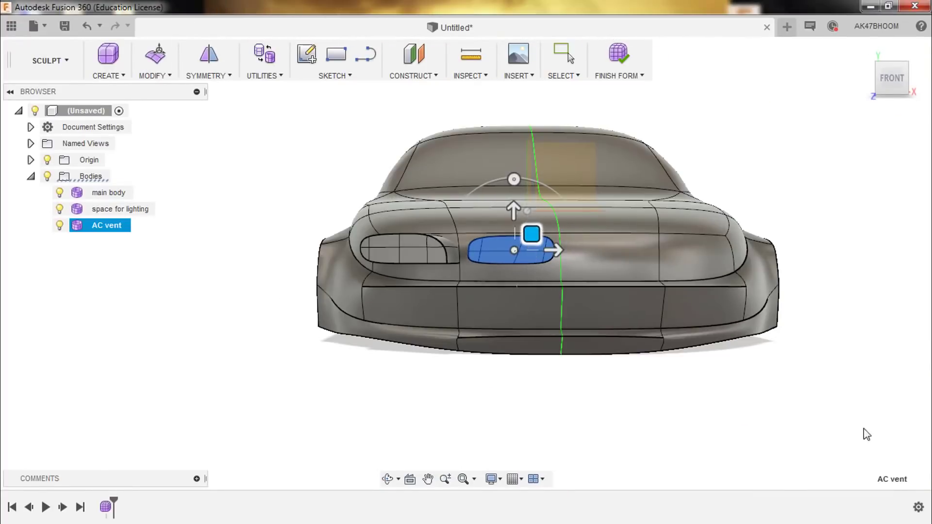
{"action": "left_click", "coordinate": [577, 200]}
{"action": "right_click", "coordinate": [482, 255]}
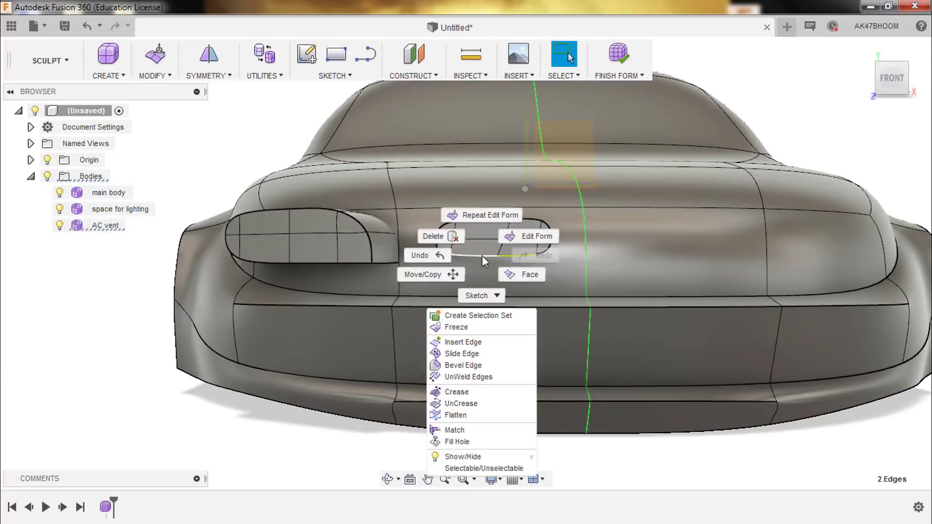
{"action": "left_click", "coordinate": [489, 210]}
Select the AC vent's open-end loop of 8 edges
{"action": "scroll", "coordinate": [452, 259], "scroll_direction": "up", "scroll_amount": 3}
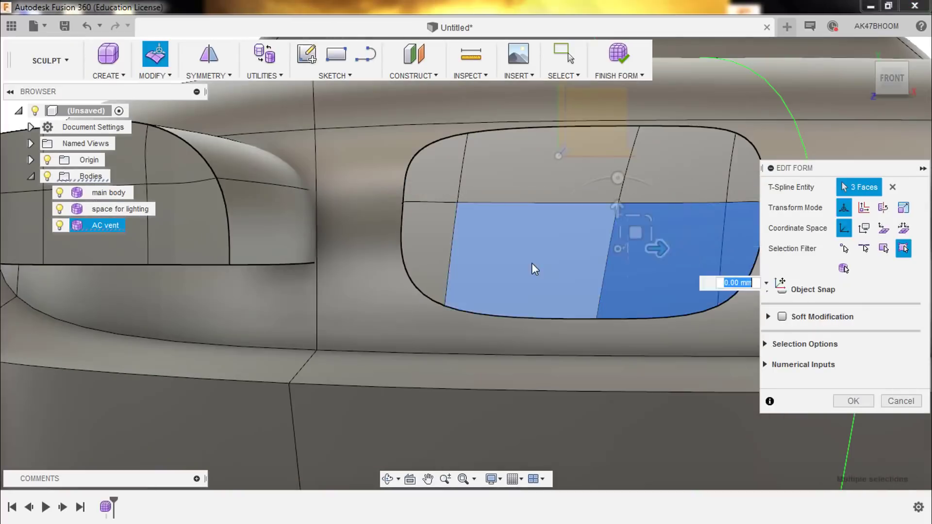
{"action": "scroll", "coordinate": [531, 263], "scroll_direction": "down", "scroll_amount": 3}
{"action": "scroll", "coordinate": [500, 311], "scroll_direction": "up", "scroll_amount": 3}
{"action": "left_click", "coordinate": [460, 224]}
{"action": "scroll", "coordinate": [471, 243], "scroll_direction": "down", "scroll_amount": 5}
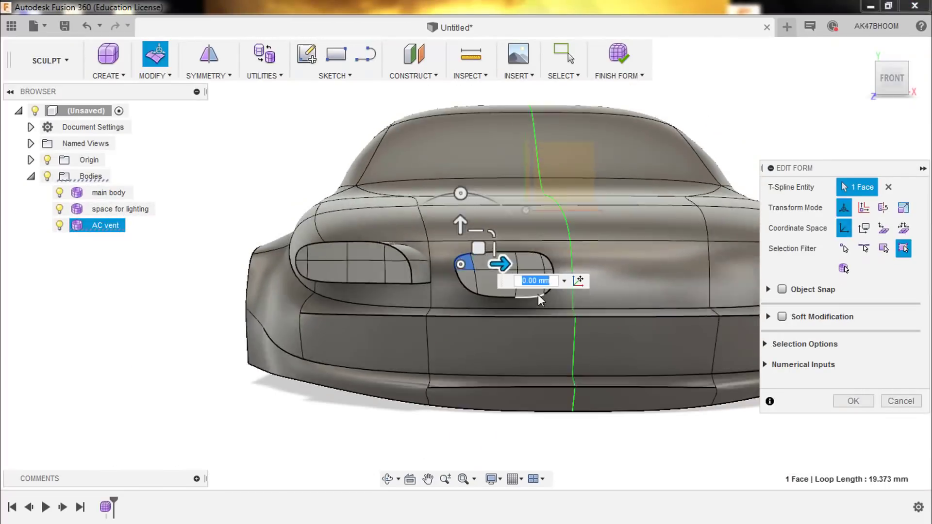
{"action": "double_click", "coordinate": [538, 294]}
{"action": "scroll", "coordinate": [522, 267], "scroll_direction": "up", "scroll_amount": 2}
{"action": "left_click", "coordinate": [852, 401]}
{"action": "right_click", "coordinate": [526, 304]}
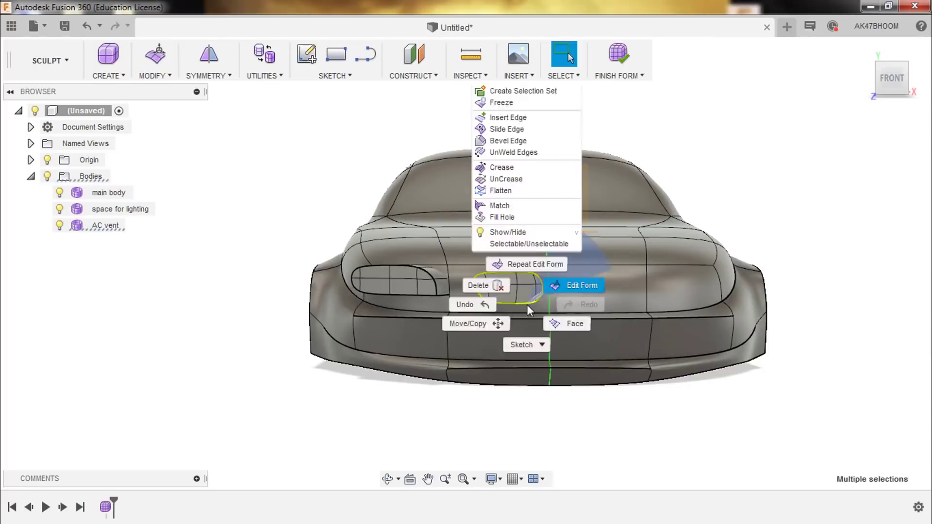
{"action": "left_click", "coordinate": [519, 262]}
{"action": "middle_click_drag", "start_coordinate": [519, 262], "coordinate": [624, 326], "text": "shift"}
{"action": "scroll", "coordinate": [587, 319], "scroll_direction": "down", "scroll_amount": 3}
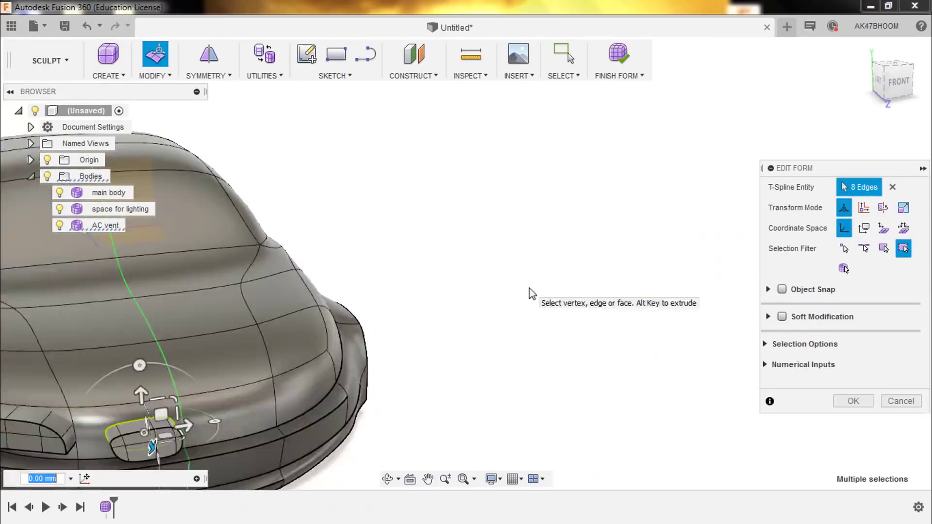
{"action": "scroll", "coordinate": [529, 287], "scroll_direction": "down", "scroll_amount": 2}
{"action": "left_click", "coordinate": [852, 401]}
{"action": "scroll", "coordinate": [726, 348], "scroll_direction": "up", "scroll_amount": 5}
Cap the vent's open end with Fill Hole across the 8-edge loop
{"action": "left_click", "coordinate": [154, 75]}
{"action": "left_click", "coordinate": [150, 114]}
{"action": "left_click", "coordinate": [853, 265]}
Tilt the AC vent -5.3° into the car's nose with Move/Copy
{"action": "scroll", "coordinate": [850, 272], "scroll_direction": "down", "scroll_amount": 5}
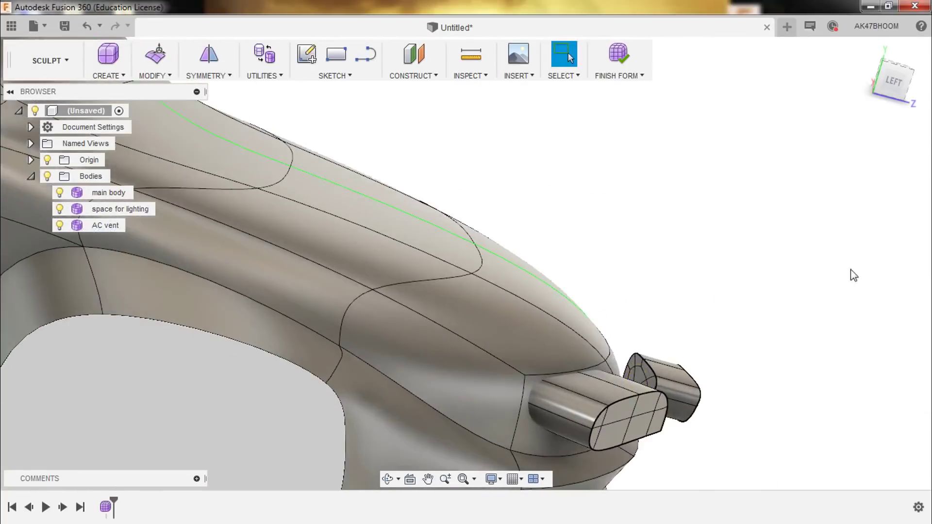
{"action": "middle_click_drag", "start_coordinate": [776, 291], "coordinate": [651, 277], "text": "shift"}
{"action": "left_click", "coordinate": [651, 277]}
{"action": "key", "text": "m"}
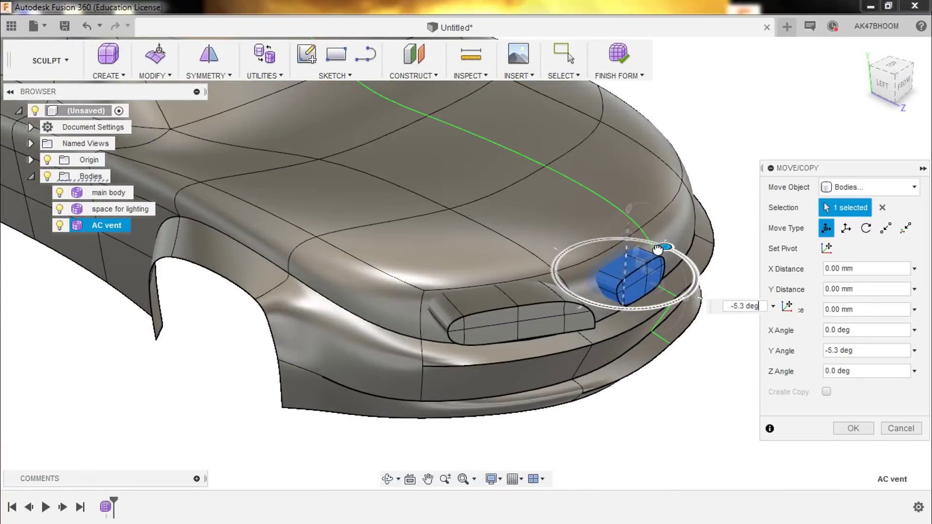
{"action": "key", "text": "Return"}
Select a face on the lighting recess and view the whole car front
{"action": "scroll", "coordinate": [652, 292], "scroll_direction": "up", "scroll_amount": 2}
{"action": "scroll", "coordinate": [645, 257], "scroll_direction": "up", "scroll_amount": 5}
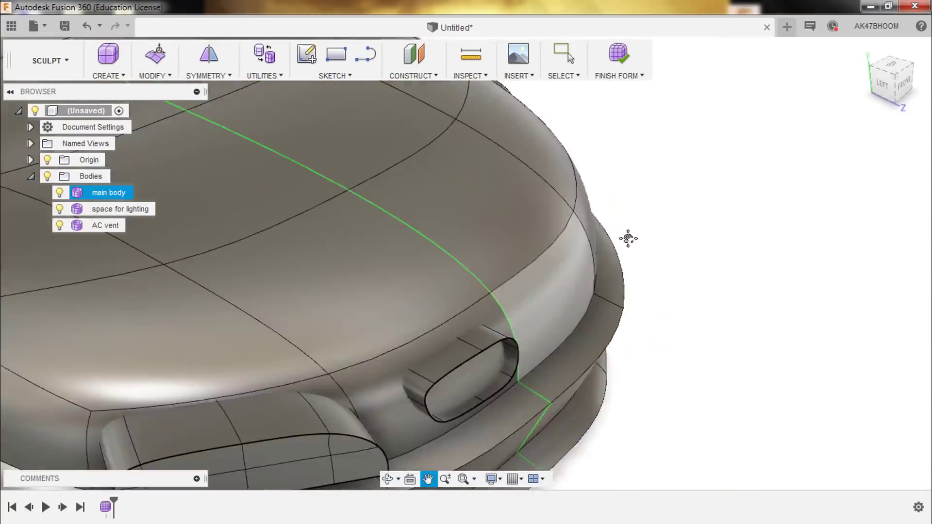
{"action": "left_click", "coordinate": [371, 344]}
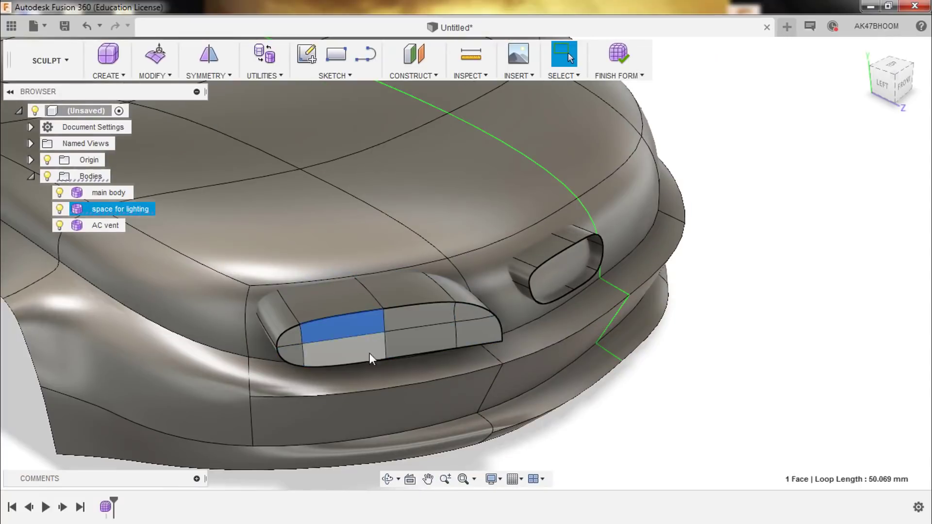
{"action": "scroll", "coordinate": [294, 359], "scroll_direction": "down", "scroll_amount": 5}
{"action": "middle_click_drag", "start_coordinate": [534, 383], "coordinate": [566, 389], "text": "shift"}
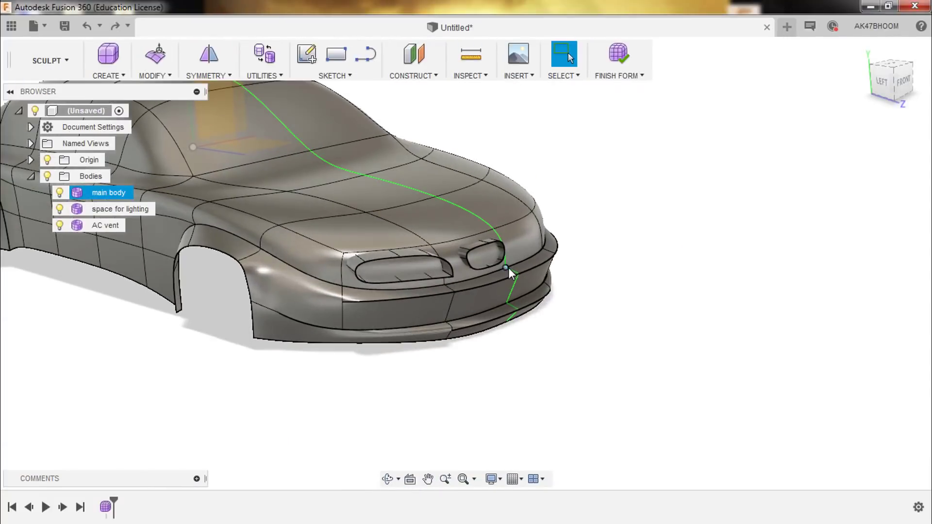
{"action": "scroll", "coordinate": [508, 267], "scroll_direction": "up", "scroll_amount": 5}
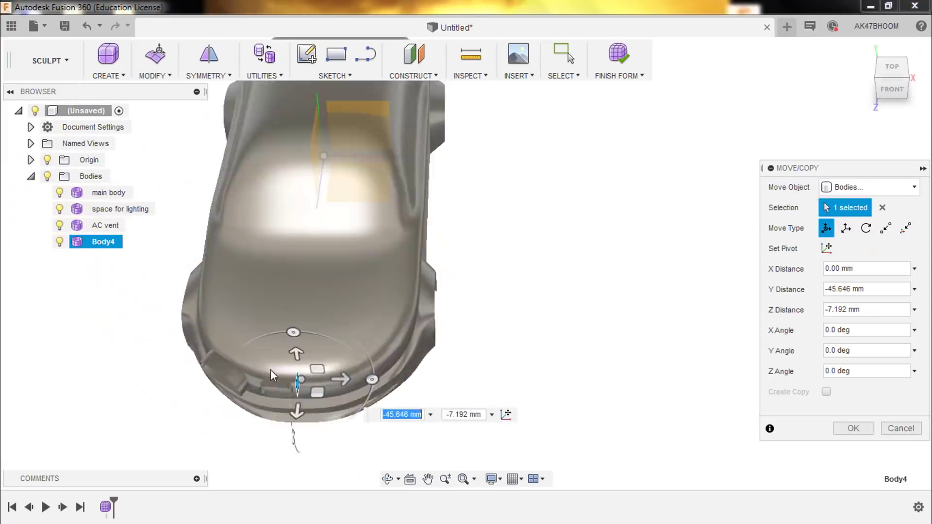
Slide Body4 into the AC vent opening and confirm its placement
{"action": "left_click_drag", "start_coordinate": [269, 368], "coordinate": [242, 469]}
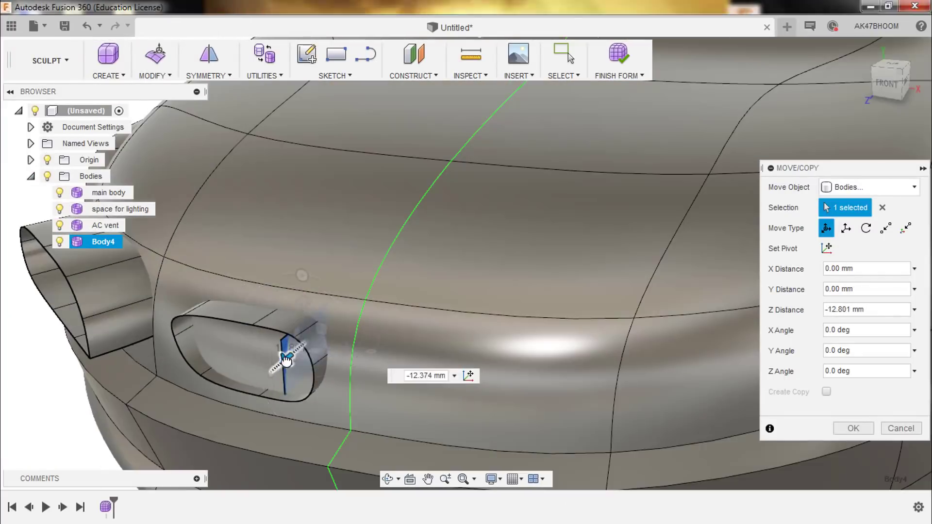
{"action": "left_click_drag", "start_coordinate": [286, 359], "coordinate": [364, 354]}
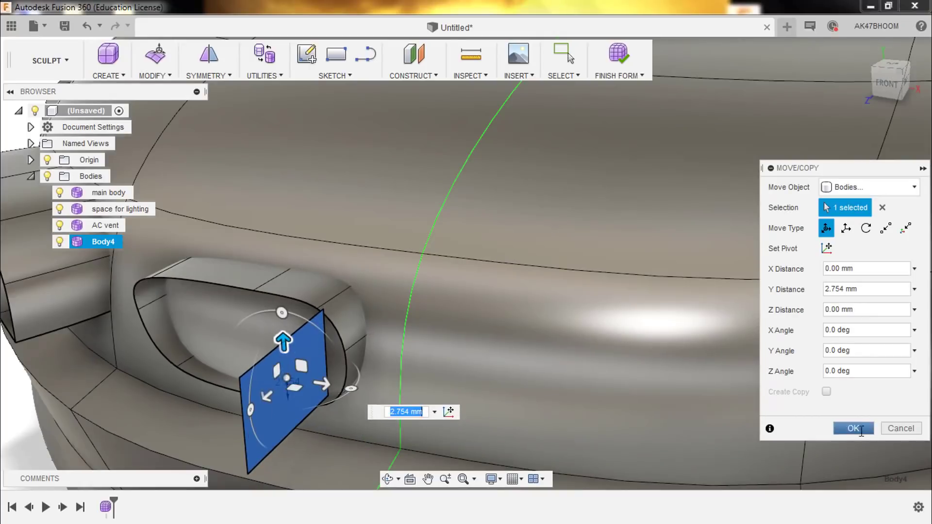
{"action": "left_click", "coordinate": [853, 428]}
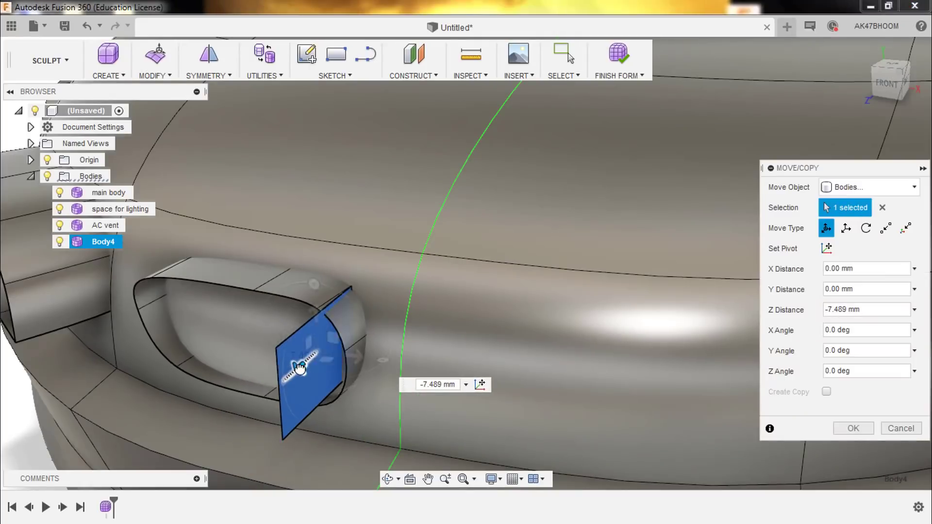
Insert an edge on the body, then select the 'space for lighting (1)' copy to move
{"action": "right_click", "coordinate": [281, 381]}
{"action": "left_click", "coordinate": [271, 179]}
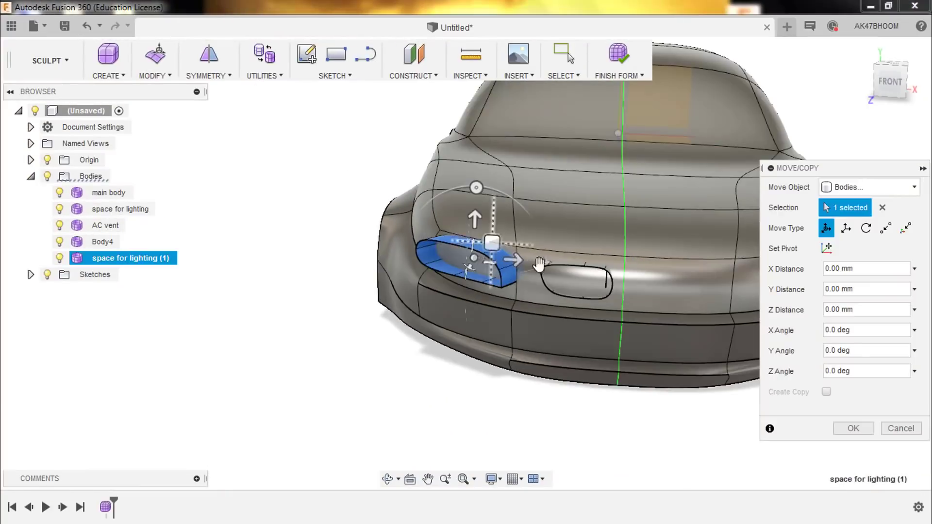
{"action": "left_click", "coordinate": [477, 319]}
{"action": "key", "text": "m"}
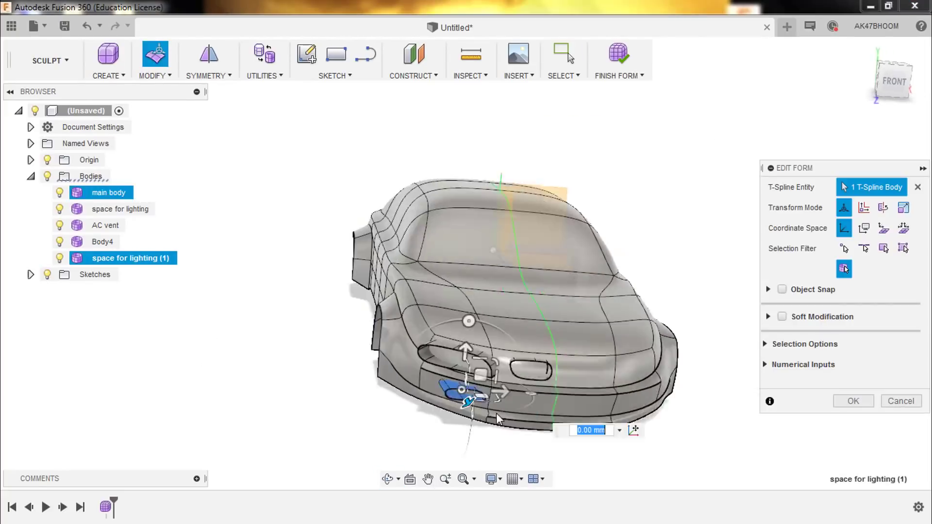
Lower the 'space for lighting (1)' copy on the bumper in the front view
{"action": "left_click", "coordinate": [891, 88]}
{"action": "type", "text": "1.209"}
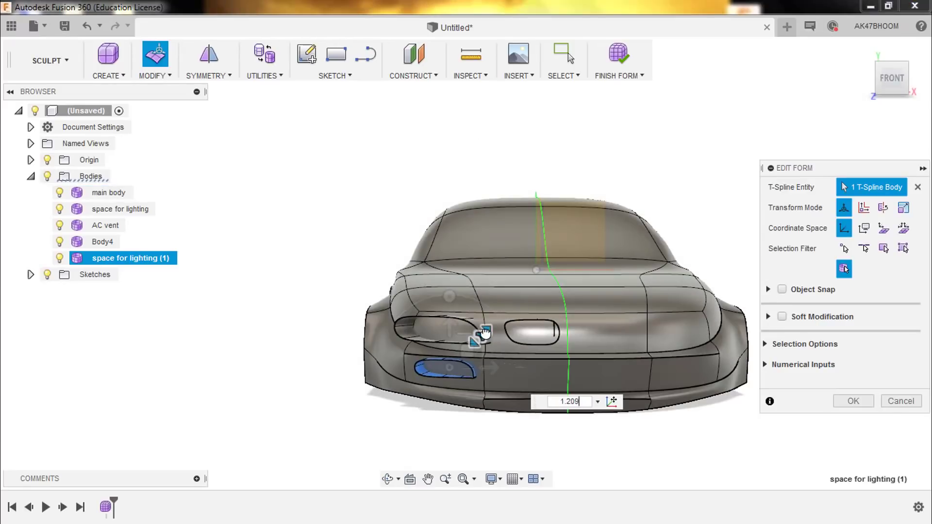
{"action": "left_click_drag", "start_coordinate": [449, 332], "coordinate": [450, 349]}
{"action": "left_click", "coordinate": [846, 401]}
Duplicate the AC vent with Create Copy, making AC vent (1) lower on the front
{"action": "middle_click_drag", "start_coordinate": [549, 352], "coordinate": [622, 443], "text": "shift"}
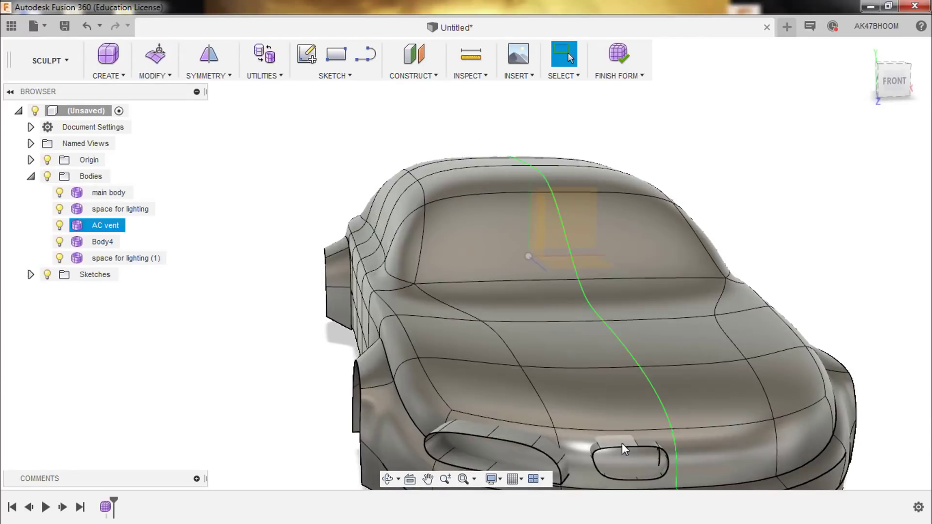
{"action": "left_click", "coordinate": [620, 441]}
{"action": "key", "text": "m"}
{"action": "left_click", "coordinate": [826, 392]}
{"action": "left_click_drag", "start_coordinate": [623, 403], "coordinate": [626, 422]}
{"action": "key", "text": "Return"}
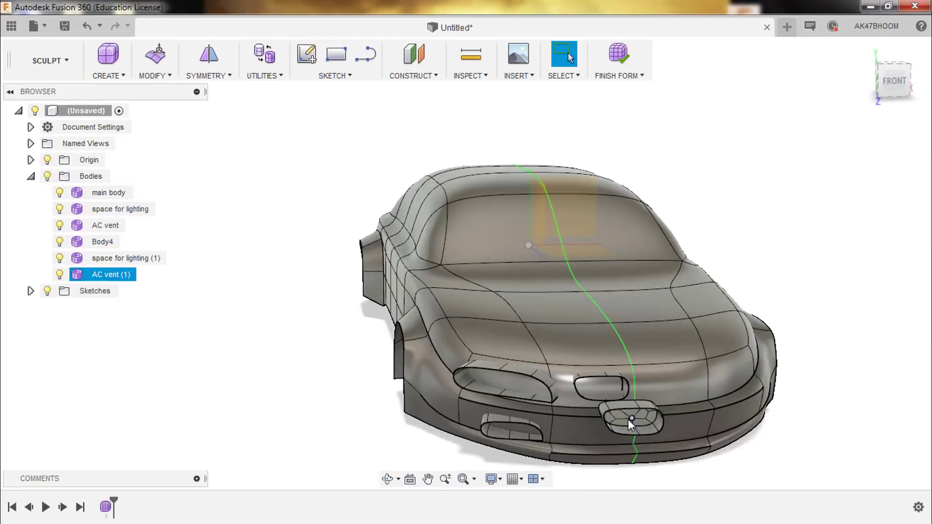
Move AC vent (1) down onto the bumper centre in Edit Form
{"action": "right_click", "coordinate": [647, 431]}
{"action": "left_click", "coordinate": [669, 410]}
{"action": "mouse_move", "coordinate": [572, 308]}
{"action": "left_mouse_down"}
{"action": "mouse_move", "coordinate": [589, 394]}
{"action": "mouse_move", "coordinate": [650, 371]}
{"action": "left_mouse_up"}
{"action": "left_click", "coordinate": [849, 397]}
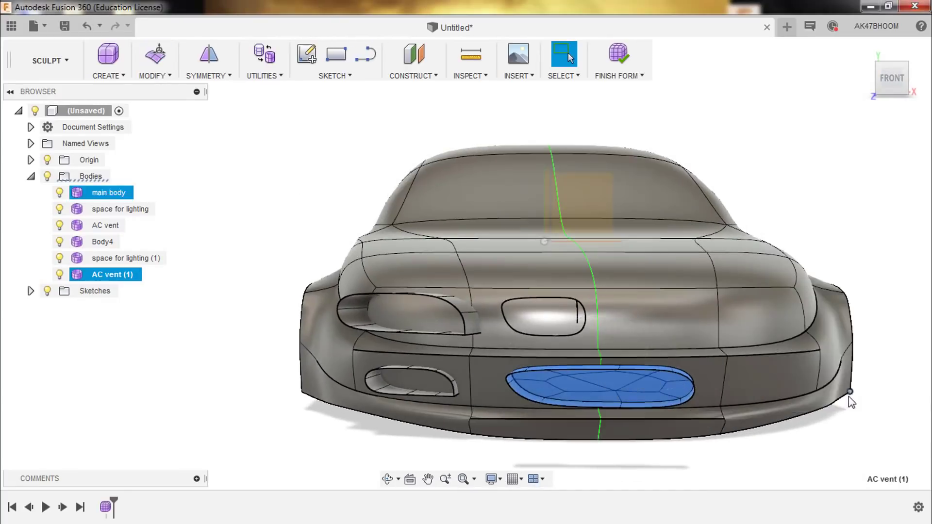
{"action": "mouse_move", "coordinate": [848, 397]}
{"action": "middle_mouse_down", "text": "shift"}
{"action": "mouse_move", "coordinate": [512, 430]}
{"action": "mouse_move", "coordinate": [792, 424]}
{"action": "middle_mouse_up", "text": "shift"}
Select edges of AC vent (1), cancelling the accidental edge insertions
{"action": "left_click", "coordinate": [512, 430]}
{"action": "right_click", "coordinate": [225, 141]}
{"action": "left_click", "coordinate": [197, 247]}
{"action": "key", "text": "Return"}
{"action": "scroll", "coordinate": [646, 302], "scroll_direction": "up", "scroll_amount": 5}
{"action": "mouse_move", "coordinate": [646, 302]}
{"action": "middle_mouse_down", "text": "shift"}
{"action": "mouse_move", "coordinate": [676, 300]}
{"action": "mouse_move", "coordinate": [639, 299]}
{"action": "mouse_move", "coordinate": [758, 349]}
{"action": "mouse_move", "coordinate": [453, 356]}
{"action": "middle_mouse_up", "text": "shift"}
{"action": "right_click", "coordinate": [639, 299]}
{"action": "left_click", "coordinate": [638, 259]}
{"action": "key", "text": "Return"}
{"action": "scroll", "coordinate": [453, 356], "scroll_direction": "up", "scroll_amount": 5}
Adjust the lower vent's front edge and faces, then finish editing its form
{"action": "left_click", "coordinate": [453, 347]}
{"action": "right_click", "coordinate": [453, 347]}
{"action": "left_click", "coordinate": [453, 310]}
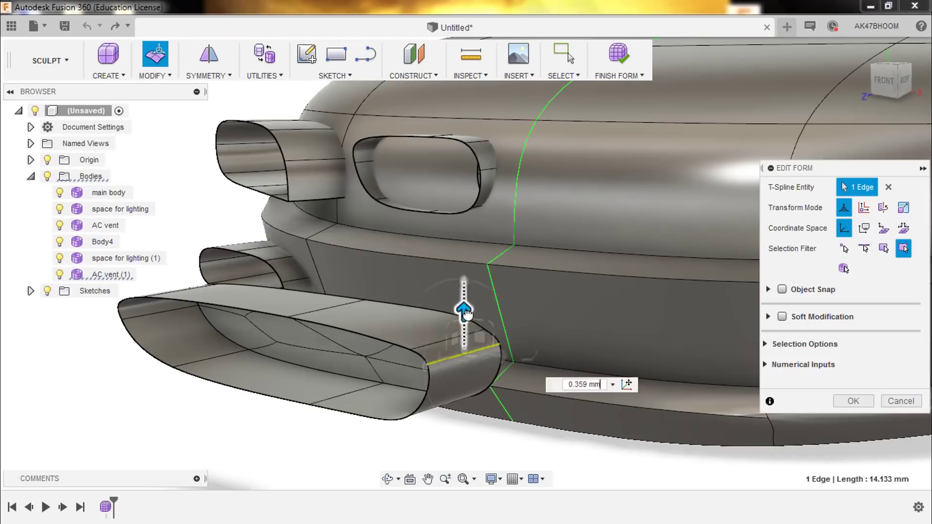
{"action": "scroll", "coordinate": [464, 313], "scroll_direction": "down", "scroll_amount": 5}
{"action": "scroll", "coordinate": [492, 338], "scroll_direction": "up", "scroll_amount": 5}
{"action": "left_click", "coordinate": [446, 270]}
{"action": "middle_click_drag", "start_coordinate": [446, 271], "coordinate": [602, 412], "text": "shift"}
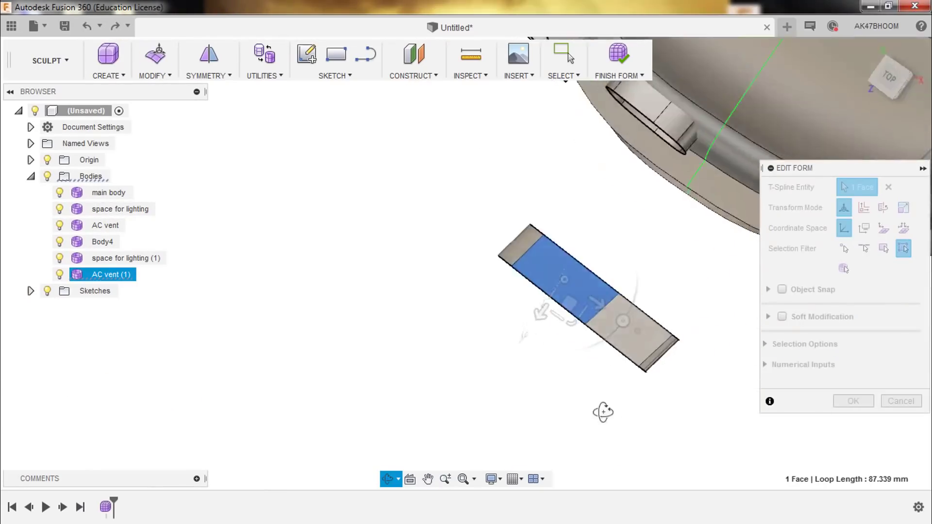
{"action": "scroll", "coordinate": [686, 307], "scroll_direction": "down", "scroll_amount": 5}
{"action": "scroll", "coordinate": [686, 308], "scroll_direction": "up", "scroll_amount": 5}
{"action": "key", "text": "Return"}
Rotate AC vent (1) in top view to follow the bumper curve
{"action": "mouse_move", "coordinate": [686, 308]}
{"action": "middle_mouse_down", "text": "shift"}
{"action": "mouse_move", "coordinate": [758, 422]}
{"action": "mouse_move", "coordinate": [710, 449]}
{"action": "middle_mouse_up", "text": "shift"}
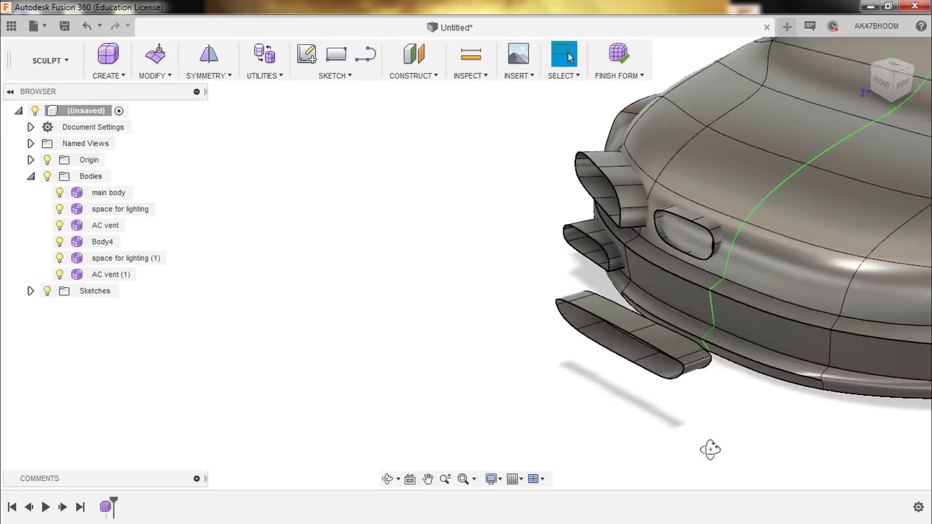
{"action": "scroll", "coordinate": [710, 449], "scroll_direction": "up", "scroll_amount": 5}
{"action": "left_click", "coordinate": [342, 286]}
{"action": "key", "text": "m"}
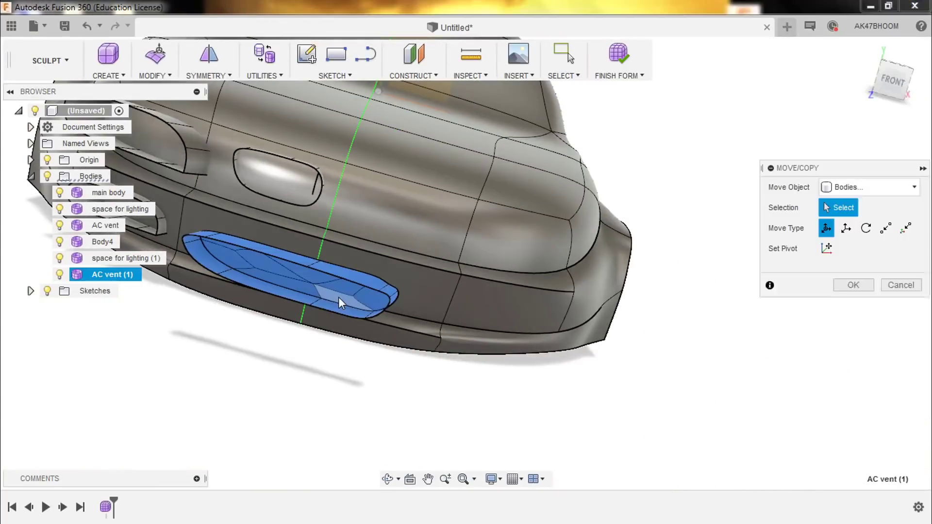
{"action": "left_click", "coordinate": [338, 299]}
{"action": "middle_click_drag", "start_coordinate": [338, 299], "coordinate": [463, 337], "text": "shift"}
{"action": "left_click_drag", "start_coordinate": [464, 337], "coordinate": [467, 332]}
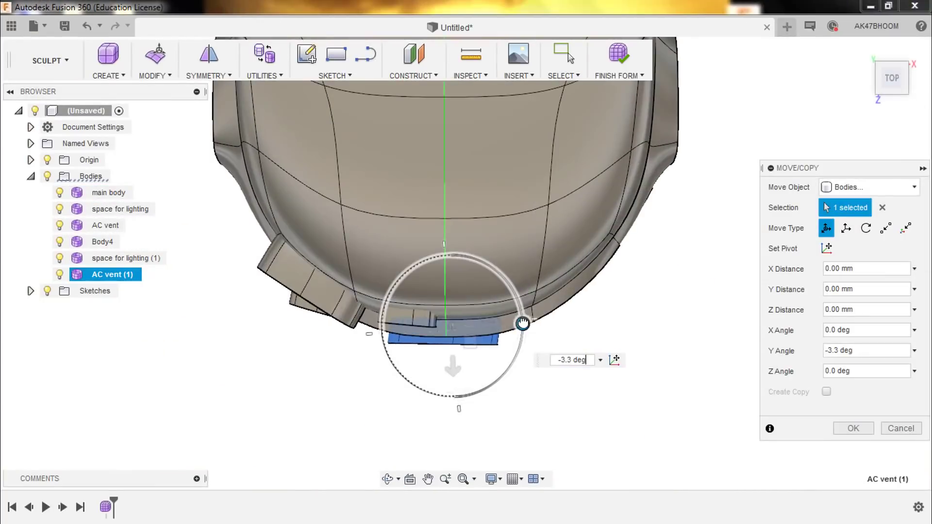
{"action": "key", "text": "Escape"}
Tilt AC vent (1) slightly in Edit Form to match the bumper
{"action": "middle_click_drag", "start_coordinate": [734, 370], "coordinate": [499, 452], "text": "shift"}
{"action": "right_click", "coordinate": [499, 452]}
{"action": "left_click", "coordinate": [580, 443]}
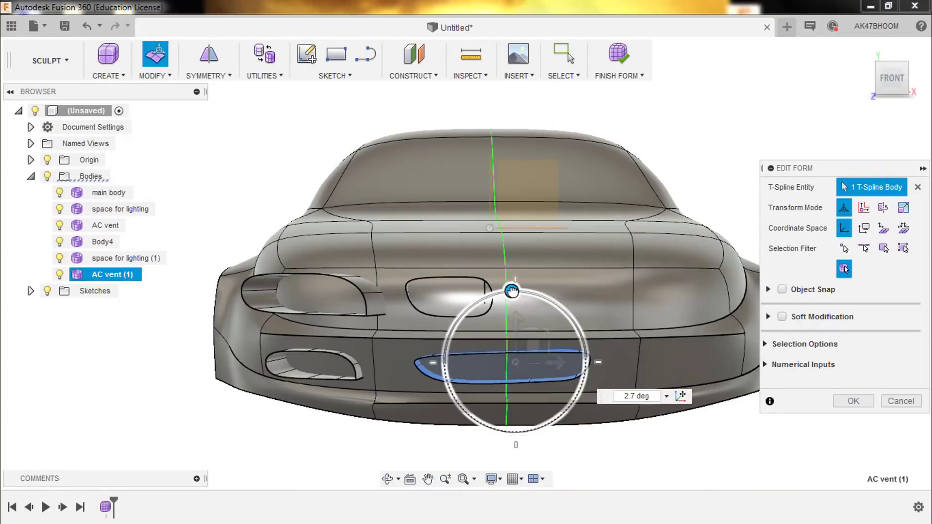
{"action": "left_click_drag", "start_coordinate": [534, 342], "coordinate": [547, 345]}
{"action": "left_click", "coordinate": [853, 401]}
{"action": "scroll", "coordinate": [588, 370], "scroll_direction": "up", "scroll_amount": 5}
{"action": "scroll", "coordinate": [606, 386], "scroll_direction": "down", "scroll_amount": 7}
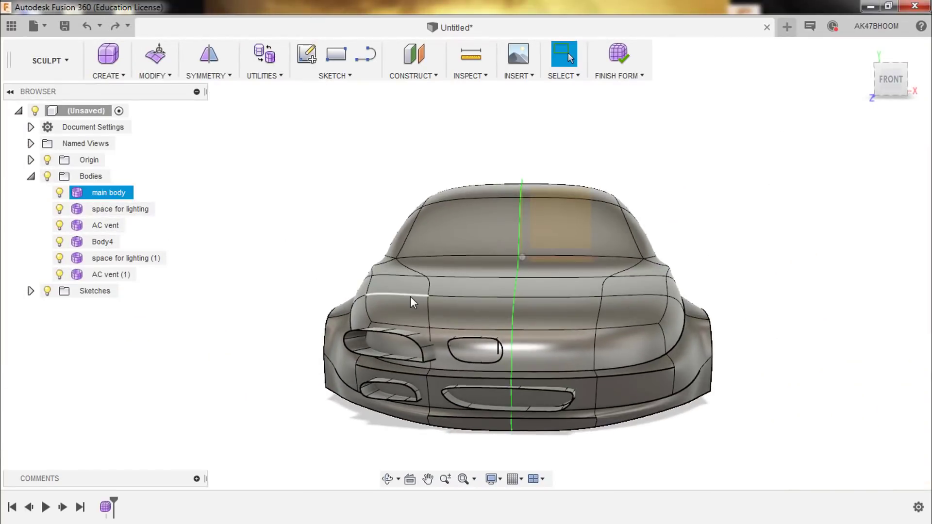
{"action": "middle_click_drag", "start_coordinate": [410, 296], "coordinate": [534, 291], "text": "shift"}
Create a cylinder body, Body7, sized to the front wheel arch
{"action": "left_click", "coordinate": [108, 75]}
{"action": "left_click", "coordinate": [114, 122]}
{"action": "middle_click_drag", "start_coordinate": [577, 320], "coordinate": [698, 375]}
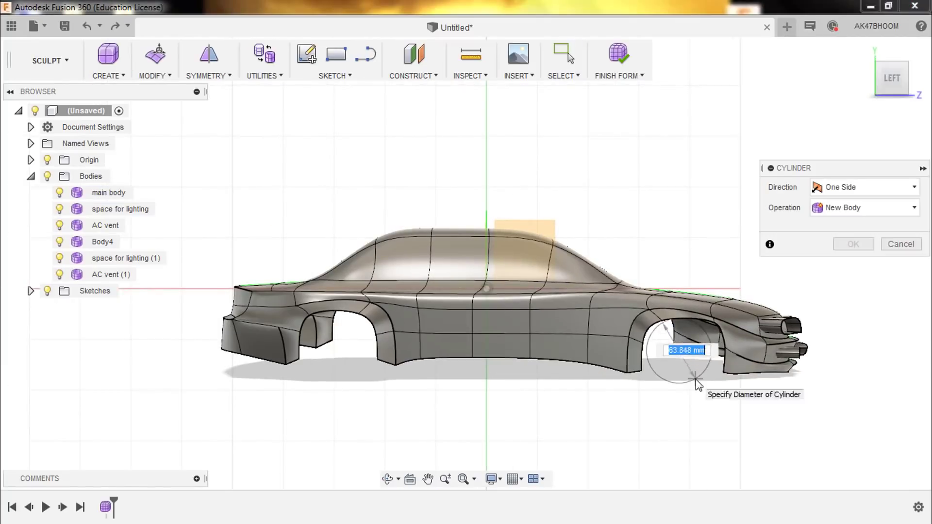
{"action": "left_click", "coordinate": [699, 386]}
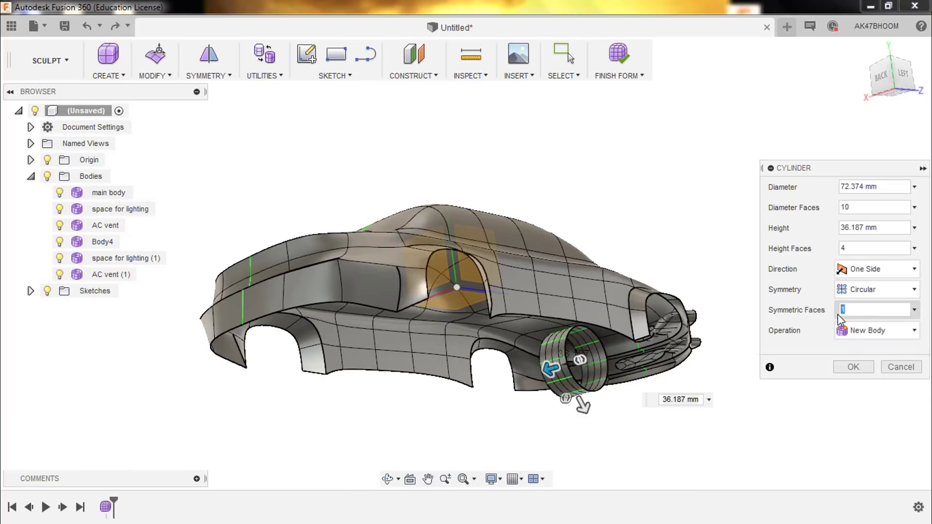
{"action": "left_click", "coordinate": [853, 367]}
{"action": "scroll", "coordinate": [596, 368], "scroll_direction": "up", "scroll_amount": 3}
{"action": "double_click", "coordinate": [597, 372]}
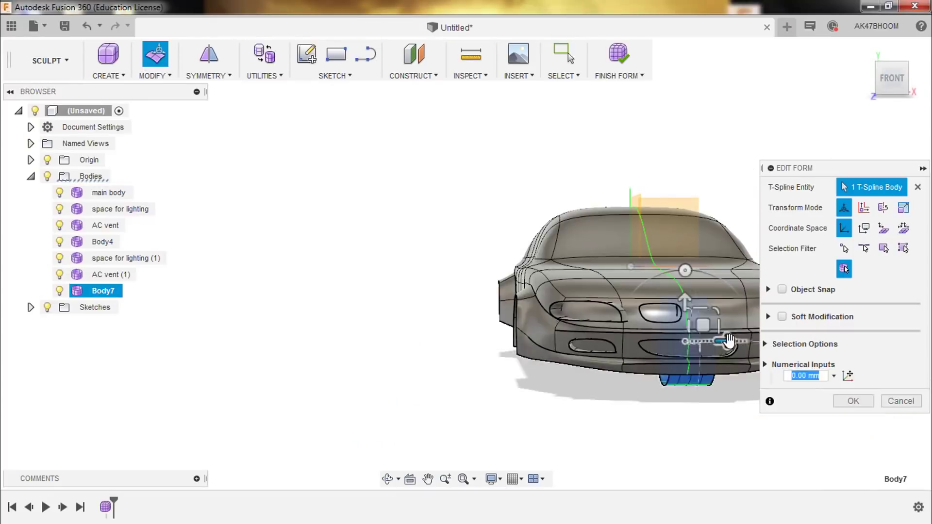
{"action": "middle_click_drag", "start_coordinate": [729, 341], "coordinate": [670, 424], "text": "shift"}
{"action": "scroll", "coordinate": [545, 253], "scroll_direction": "up", "scroll_amount": 3}
{"action": "scroll", "coordinate": [600, 395], "scroll_direction": "up", "scroll_amount": 2}
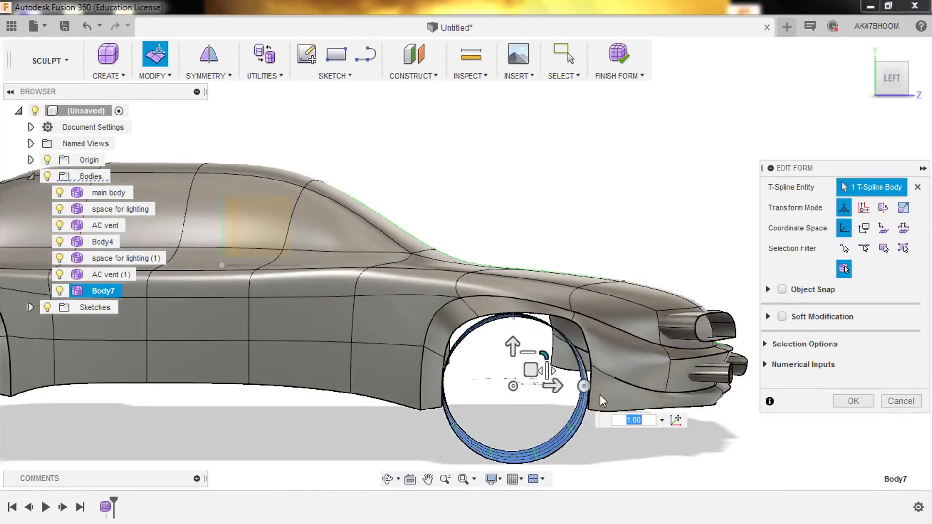
Edit the car body's form, pulling a wheel-arch edge up and outward
{"action": "key", "text": "Escape"}
{"action": "scroll", "coordinate": [529, 346], "scroll_direction": "down", "scroll_amount": 2}
{"action": "right_click", "coordinate": [482, 315]}
{"action": "left_click", "coordinate": [555, 307]}
{"action": "left_click", "coordinate": [506, 343]}
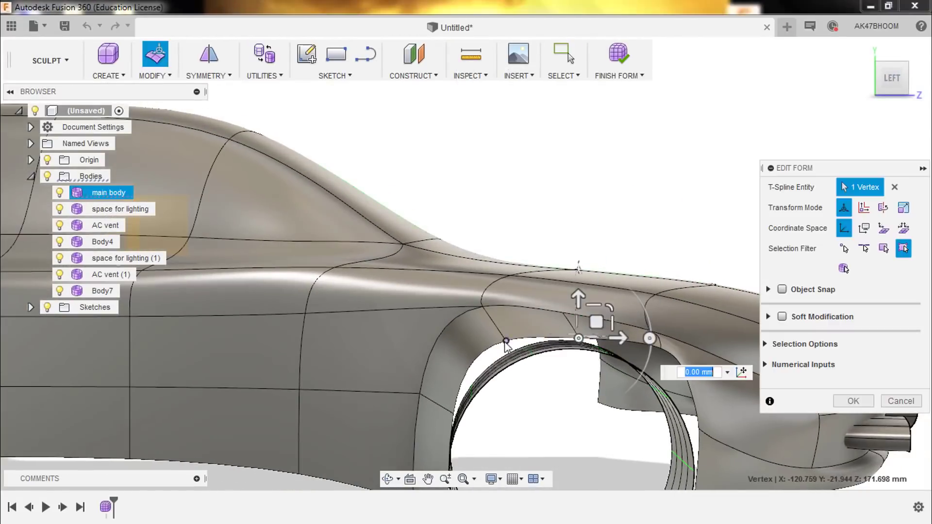
{"action": "left_click", "coordinate": [481, 369]}
{"action": "scroll", "coordinate": [436, 351], "scroll_direction": "up", "scroll_amount": 2}
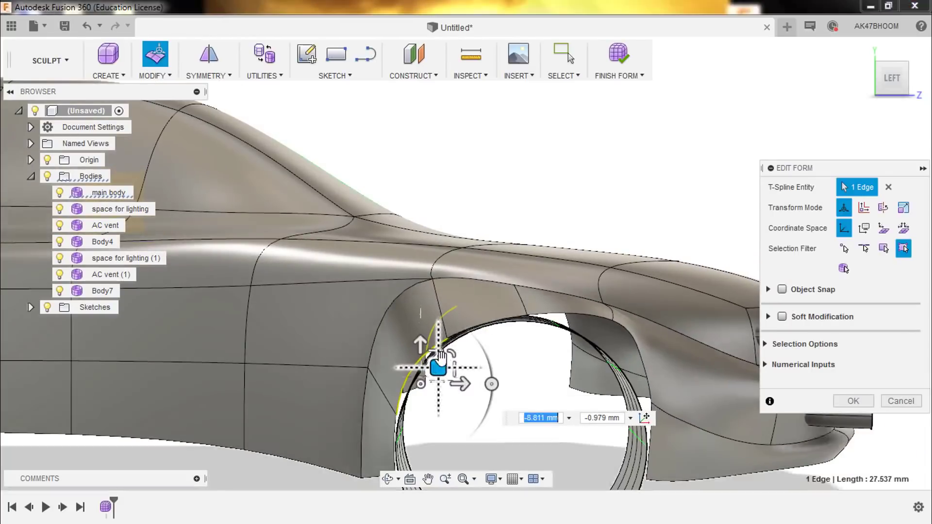
{"action": "scroll", "coordinate": [440, 358], "scroll_direction": "up", "scroll_amount": 1}
{"action": "left_click_drag", "start_coordinate": [440, 358], "coordinate": [505, 303]}
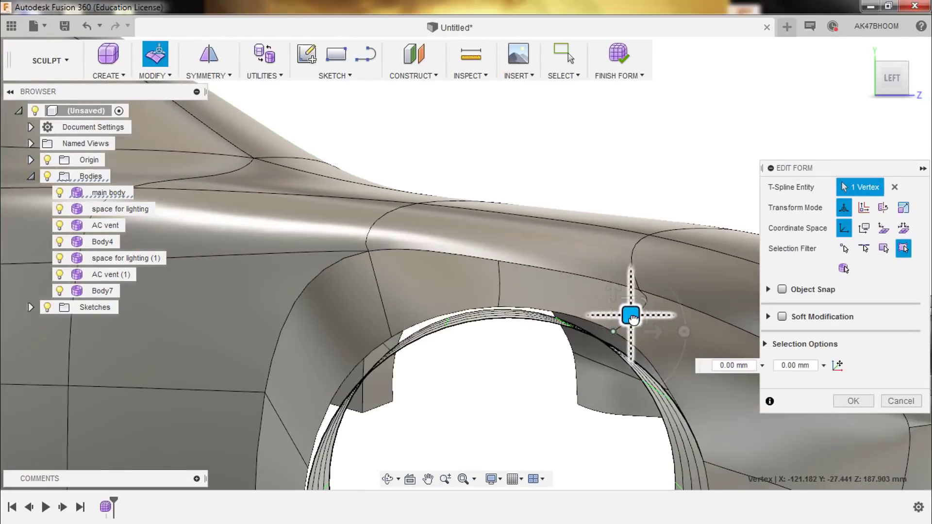
{"action": "scroll", "coordinate": [550, 334], "scroll_direction": "up", "scroll_amount": 2}
Adjust another wheel-arch edge, finish, and select Body7's ring edge loop
{"action": "left_click", "coordinate": [490, 357]}
{"action": "scroll", "coordinate": [490, 358], "scroll_direction": "down", "scroll_amount": 2}
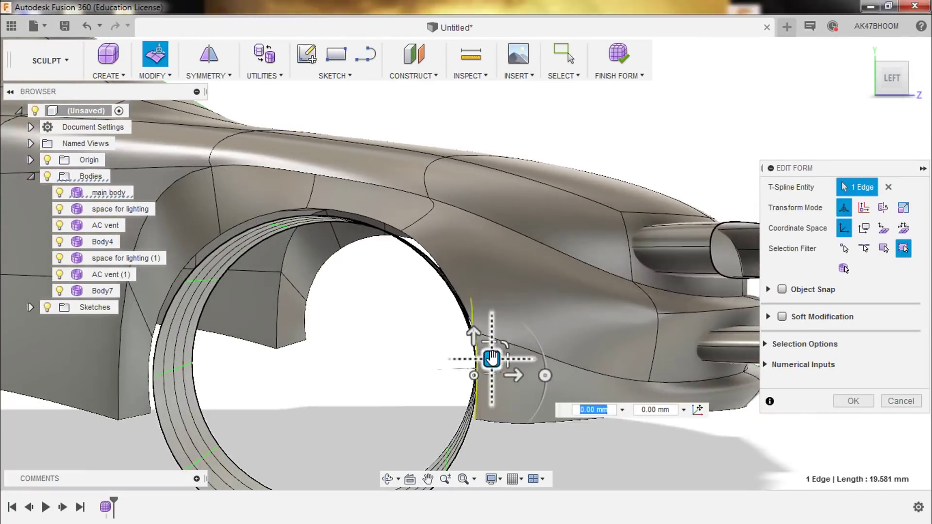
{"action": "scroll", "coordinate": [454, 312], "scroll_direction": "down", "scroll_amount": 3}
{"action": "scroll", "coordinate": [500, 304], "scroll_direction": "up", "scroll_amount": 2}
{"action": "scroll", "coordinate": [509, 330], "scroll_direction": "up", "scroll_amount": 2}
{"action": "key", "text": "Return"}
{"action": "double_click", "coordinate": [496, 416]}
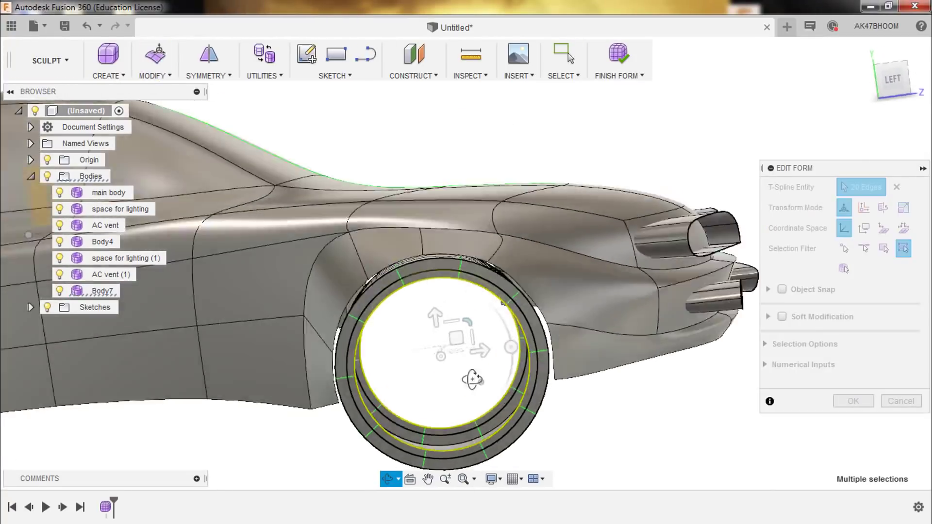
Merge the wheel's two edge loops into a single body, Body8
{"action": "mouse_move", "coordinate": [468, 383]}
{"action": "middle_mouse_down", "text": "shift"}
{"action": "mouse_move", "coordinate": [459, 427]}
{"action": "mouse_move", "coordinate": [458, 212]}
{"action": "mouse_move", "coordinate": [442, 305]}
{"action": "mouse_move", "coordinate": [388, 361]}
{"action": "middle_mouse_up", "text": "shift"}
{"action": "left_click", "coordinate": [154, 75]}
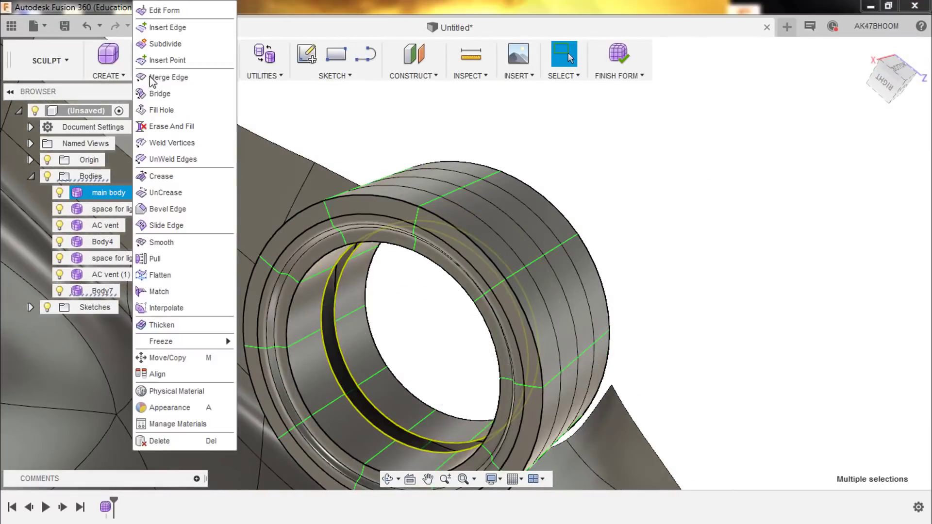
{"action": "left_click", "coordinate": [209, 73]}
{"action": "key", "text": "Return"}
{"action": "middle_click_drag", "start_coordinate": [338, 378], "coordinate": [537, 245], "text": "shift"}
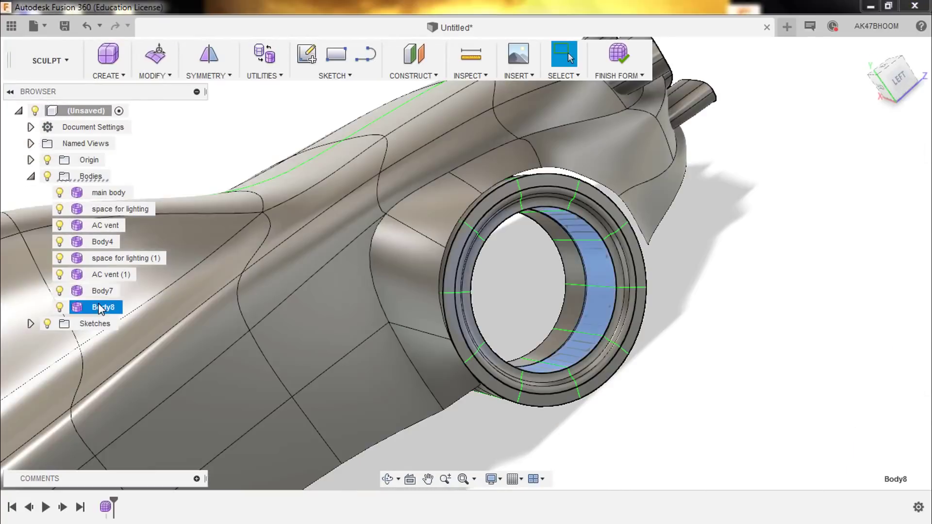
Push the wheel's end faces inward to form a recessed rim, and insert a new edge ring
{"action": "scroll", "coordinate": [540, 306], "scroll_direction": "up", "scroll_amount": 5}
{"action": "right_click", "coordinate": [532, 264]}
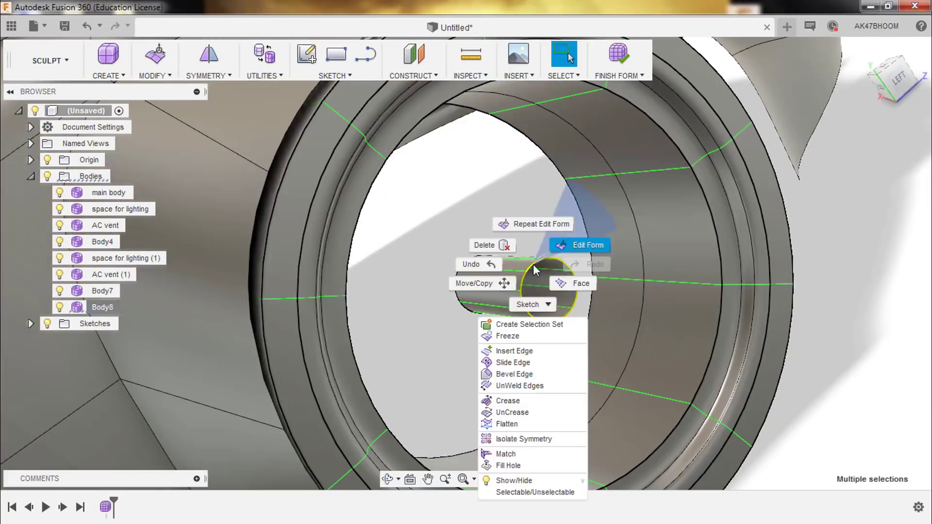
{"action": "double_click", "coordinate": [558, 237]}
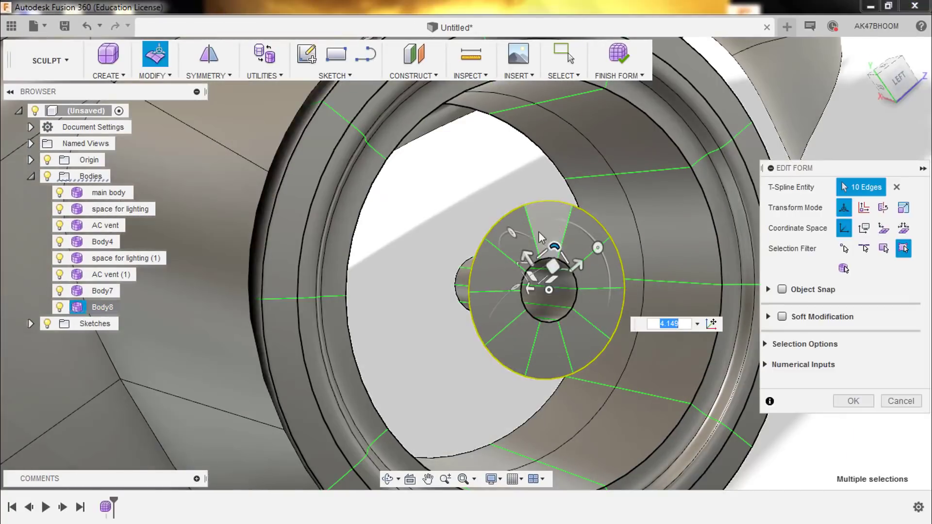
{"action": "middle_click_drag", "start_coordinate": [538, 231], "coordinate": [537, 291], "text": "shift"}
{"action": "double_click", "coordinate": [536, 301]}
{"action": "left_click_drag", "start_coordinate": [547, 290], "coordinate": [524, 286]}
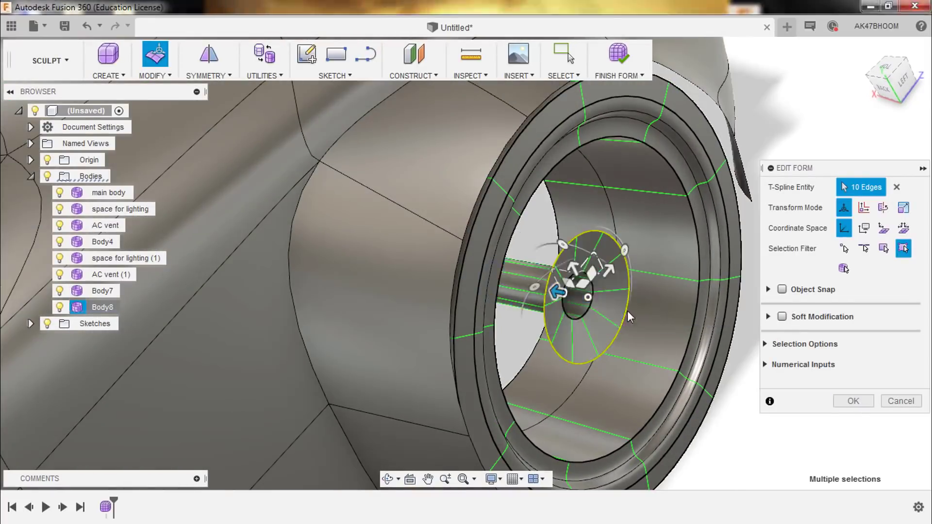
{"action": "key", "text": "Return"}
{"action": "middle_click_drag", "start_coordinate": [592, 348], "coordinate": [530, 302], "text": "shift"}
{"action": "key", "text": "Return"}
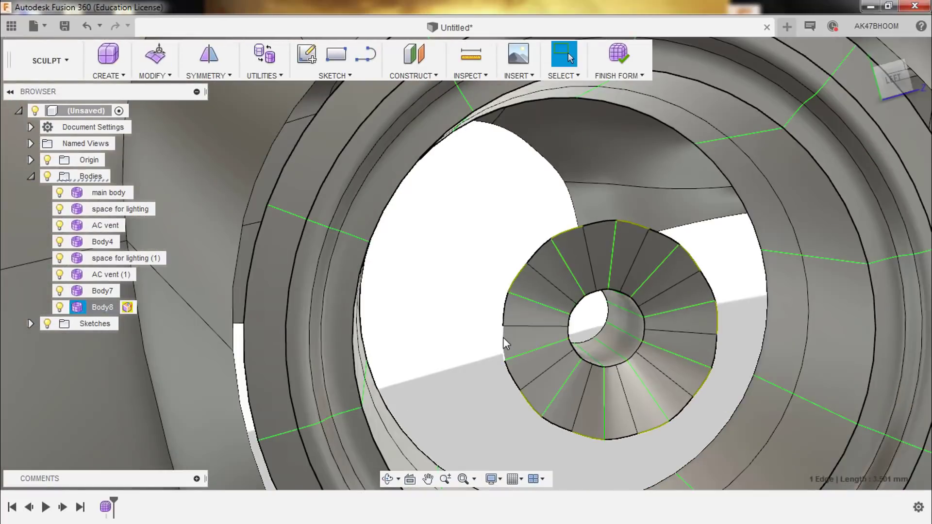
Drag the spoke edges to curve them into swirling spokes around the centre hub
{"action": "right_click_drag", "start_coordinate": [504, 343], "coordinate": [526, 302]}
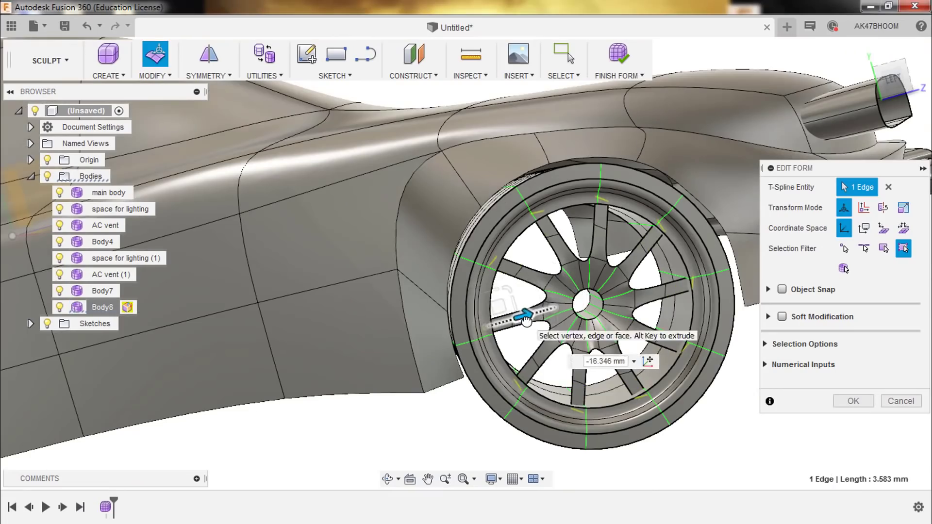
{"action": "left_click_drag", "start_coordinate": [526, 321], "coordinate": [526, 313]}
{"action": "scroll", "coordinate": [526, 316], "scroll_direction": "up", "scroll_amount": 3}
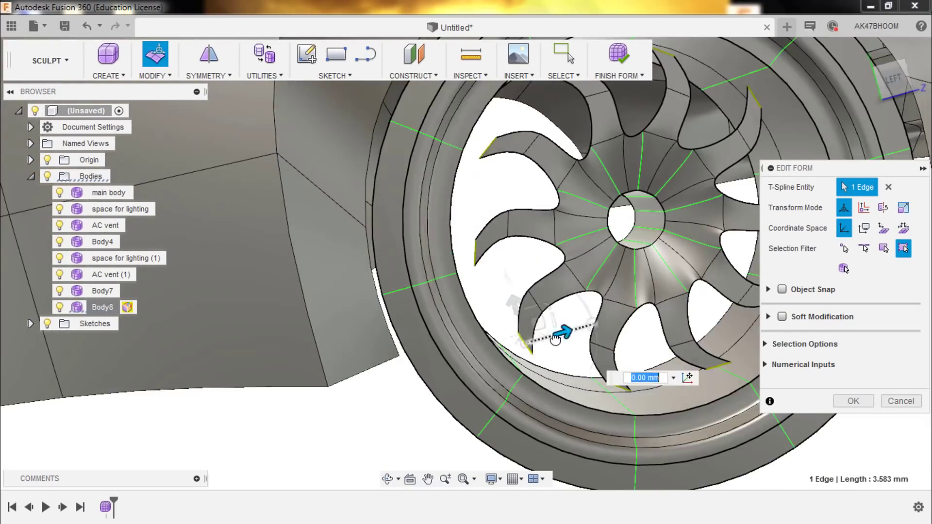
{"action": "scroll", "coordinate": [485, 301], "scroll_direction": "down", "scroll_amount": 5}
{"action": "scroll", "coordinate": [544, 306], "scroll_direction": "up", "scroll_amount": 5}
{"action": "mouse_move", "coordinate": [548, 305]}
{"action": "left_mouse_down"}
{"action": "mouse_move", "coordinate": [541, 280]}
{"action": "mouse_move", "coordinate": [547, 315]}
{"action": "left_mouse_up"}
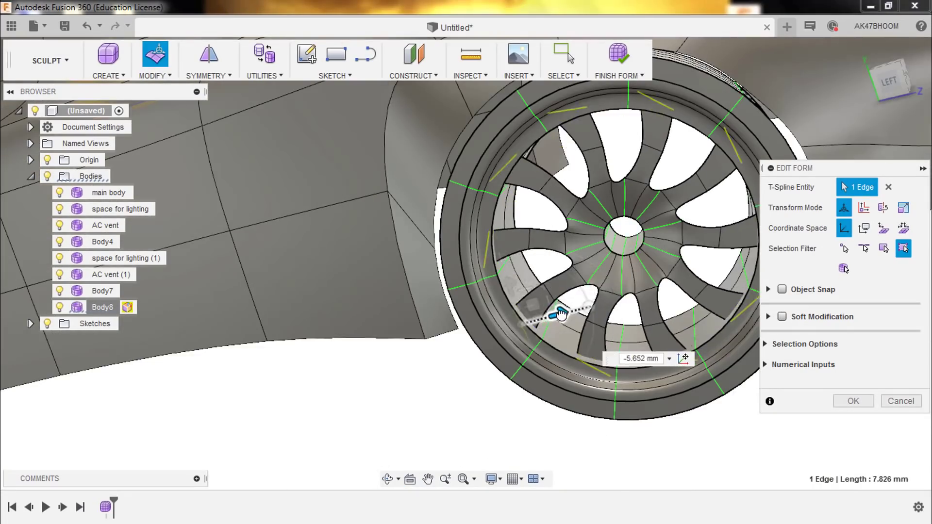
{"action": "scroll", "coordinate": [631, 339], "scroll_direction": "down", "scroll_amount": 5}
{"action": "left_click", "coordinate": [853, 400]}
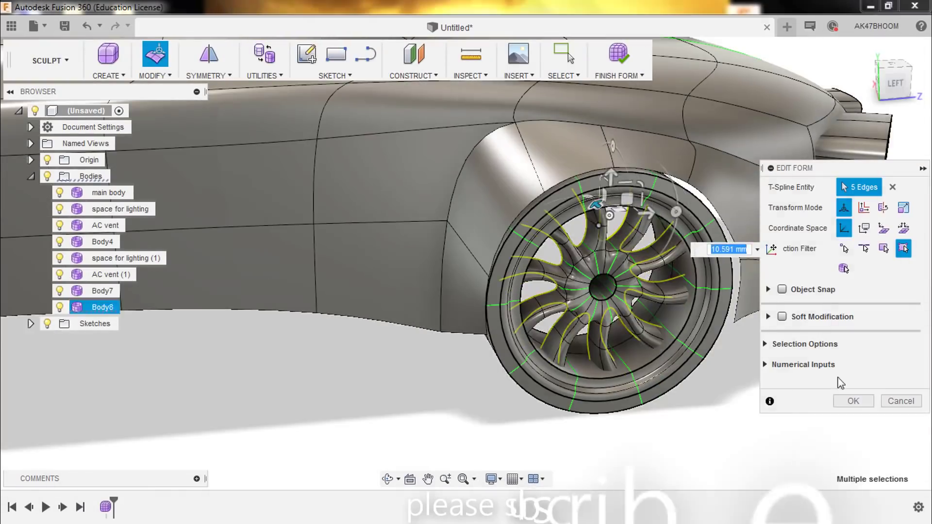
{"action": "left_click", "coordinate": [852, 401]}
{"action": "scroll", "coordinate": [572, 313], "scroll_direction": "down", "scroll_amount": 5}
{"action": "scroll", "coordinate": [672, 316], "scroll_direction": "up", "scroll_amount": 4}
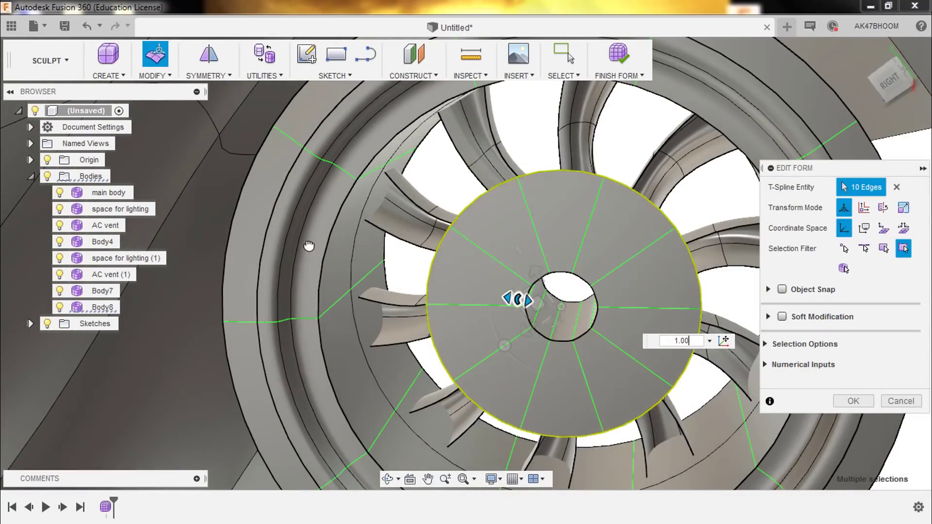
Scale the wheel's hub edge ring outward to finish the centre hub
{"action": "left_click_drag", "start_coordinate": [441, 279], "coordinate": [506, 301]}
{"action": "key", "text": "Return"}
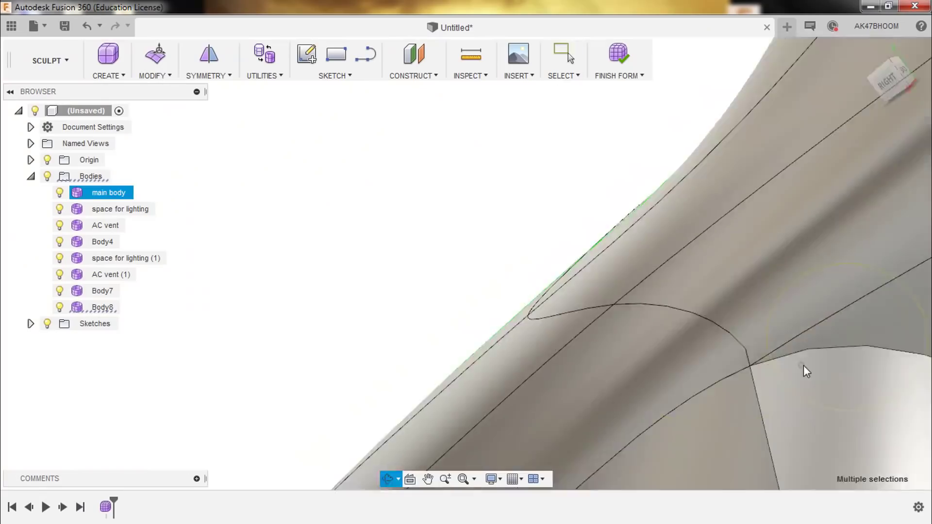
{"action": "scroll", "coordinate": [649, 270], "scroll_direction": "down", "scroll_amount": 5}
{"action": "scroll", "coordinate": [588, 316], "scroll_direction": "up", "scroll_amount": 4}
{"action": "middle_click_drag", "start_coordinate": [589, 316], "coordinate": [746, 236], "text": "shift"}
{"action": "scroll", "coordinate": [745, 236], "scroll_direction": "up", "scroll_amount": 3}
{"action": "right_click", "coordinate": [495, 270]}
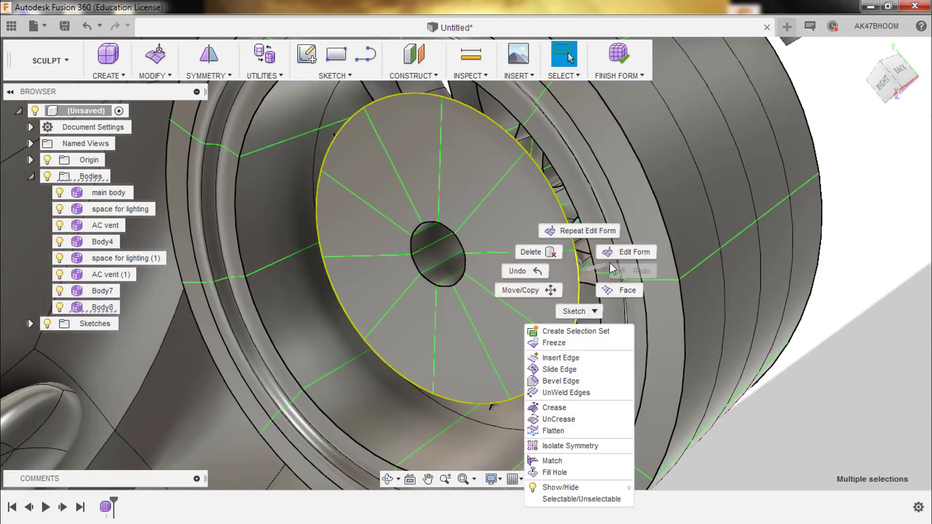
{"action": "left_click", "coordinate": [539, 252]}
{"action": "key", "text": "Escape"}
{"action": "scroll", "coordinate": [772, 357], "scroll_direction": "down", "scroll_amount": 5}
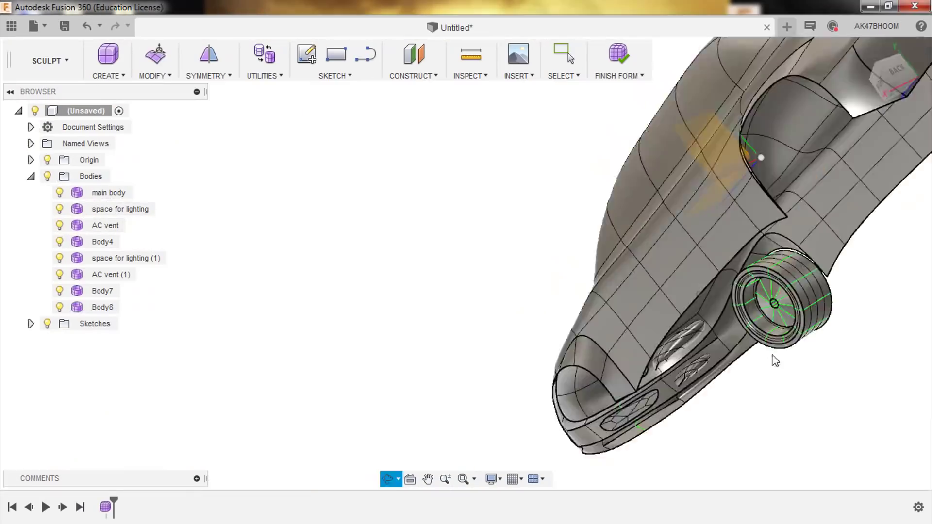
Move a copy of the wheel bodies -310.045 mm into the rear wheel arch
{"action": "mouse_move", "coordinate": [772, 358]}
{"action": "middle_mouse_down", "text": "shift"}
{"action": "mouse_move", "coordinate": [636, 297]}
{"action": "mouse_move", "coordinate": [628, 233]}
{"action": "mouse_move", "coordinate": [657, 298]}
{"action": "middle_mouse_up", "text": "shift"}
{"action": "scroll", "coordinate": [628, 233], "scroll_direction": "down", "scroll_amount": 3}
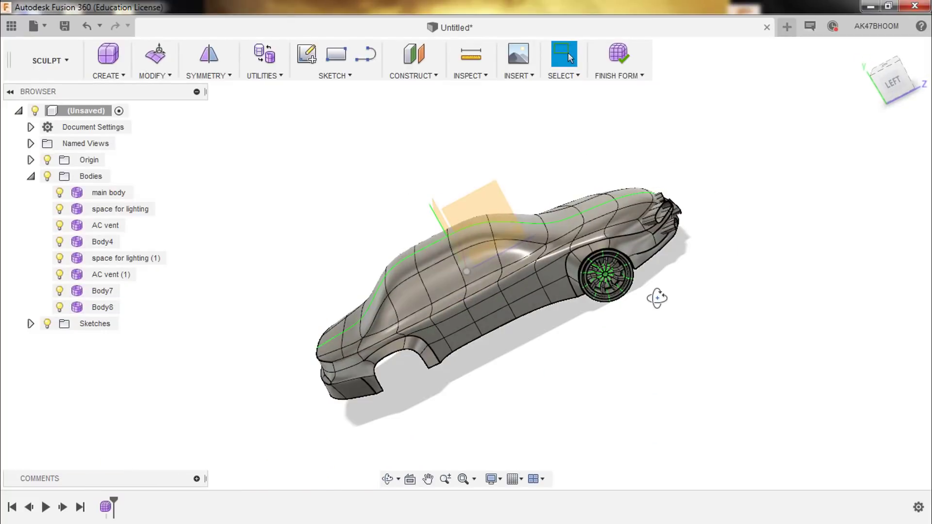
{"action": "left_click", "coordinate": [138, 57]}
{"action": "left_click_drag", "start_coordinate": [616, 272], "coordinate": [439, 291]}
{"action": "left_click", "coordinate": [892, 80]}
{"action": "scroll", "coordinate": [383, 305], "scroll_direction": "up", "scroll_amount": 5}
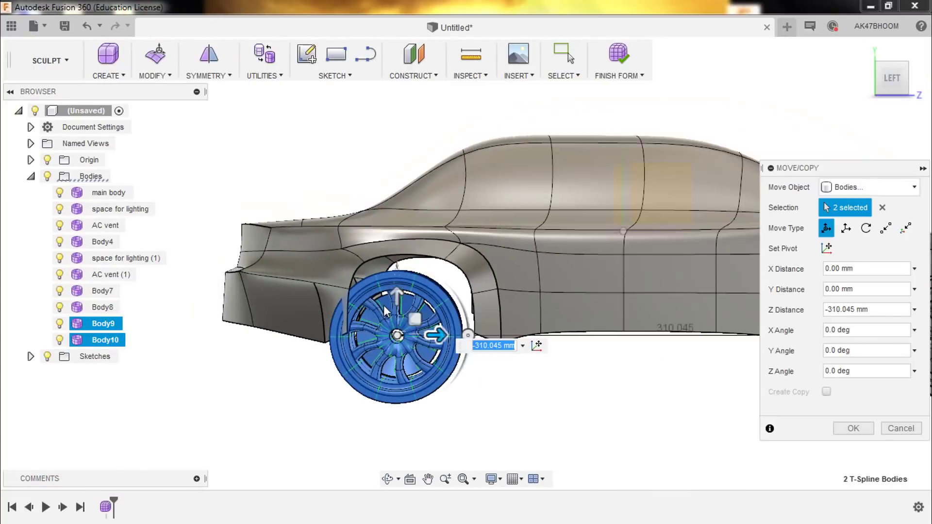
{"action": "key", "text": "Return"}
{"action": "scroll", "coordinate": [500, 325], "scroll_direction": "down", "scroll_amount": 4}
Copy the wheel bodies into the front wheel arch
{"action": "key", "text": "m"}
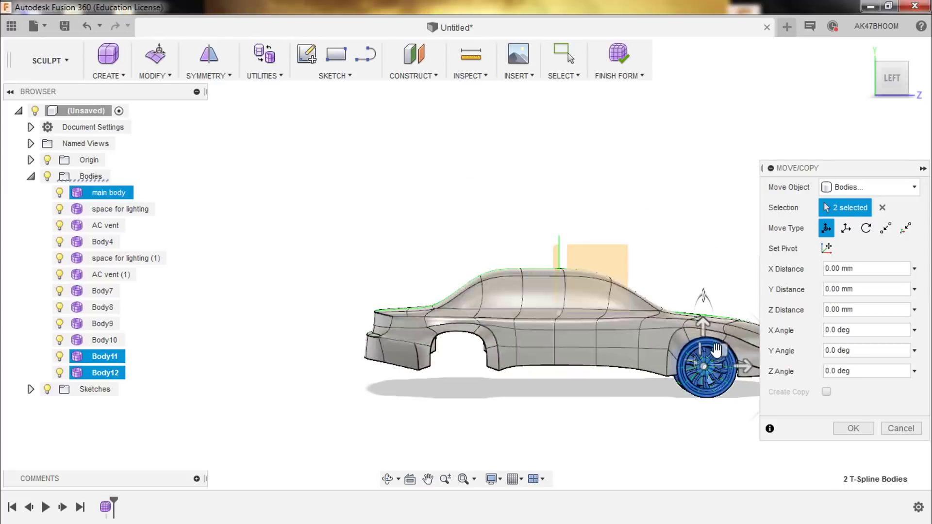
{"action": "left_click_drag", "start_coordinate": [786, 339], "coordinate": [479, 339]}
{"action": "scroll", "coordinate": [485, 340], "scroll_direction": "down", "scroll_amount": 2}
{"action": "key", "text": "Return"}
{"action": "scroll", "coordinate": [583, 387], "scroll_direction": "up", "scroll_amount": 3}
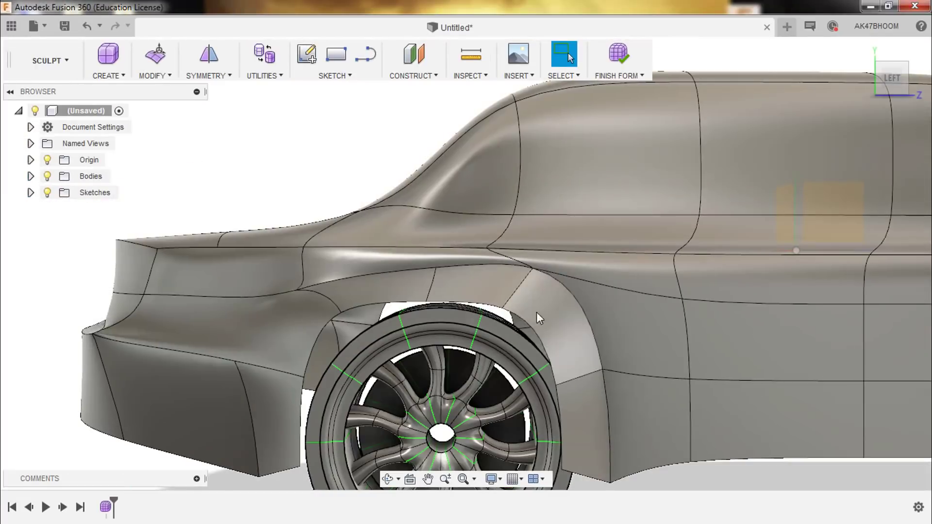
Reshape the rear fender face and a wheel-arch edge with Edit Form
{"action": "left_click", "coordinate": [539, 318]}
{"action": "key", "text": "e"}
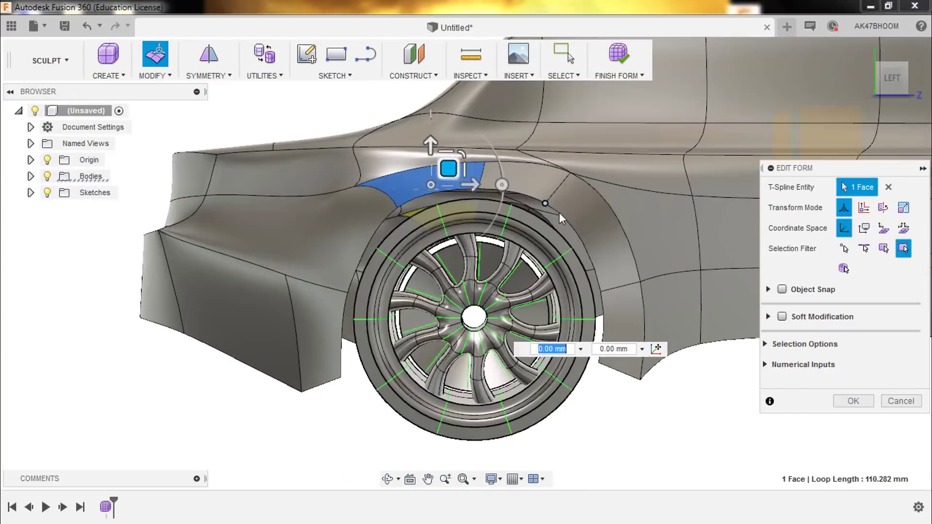
{"action": "left_click", "coordinate": [545, 203]}
{"action": "scroll", "coordinate": [396, 206], "scroll_direction": "down", "scroll_amount": 5}
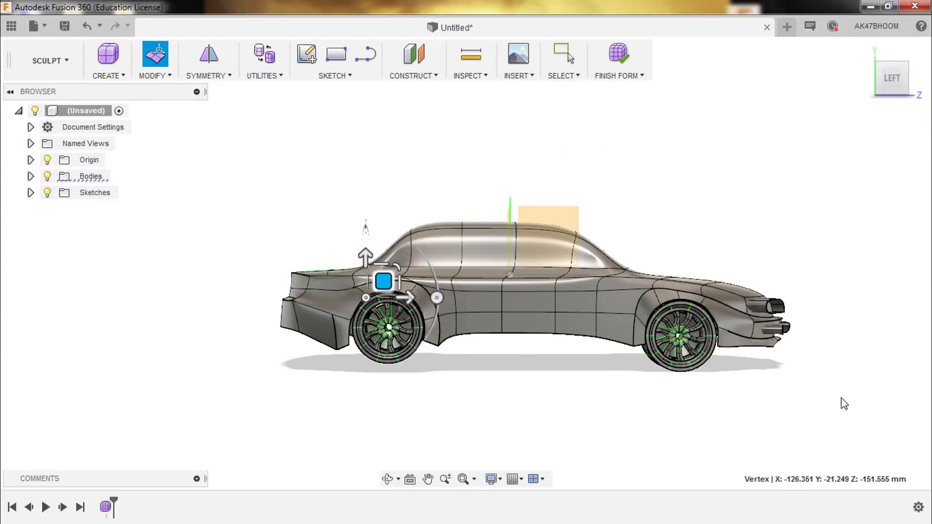
{"action": "key", "text": "e"}
{"action": "scroll", "coordinate": [440, 359], "scroll_direction": "up", "scroll_amount": 3}
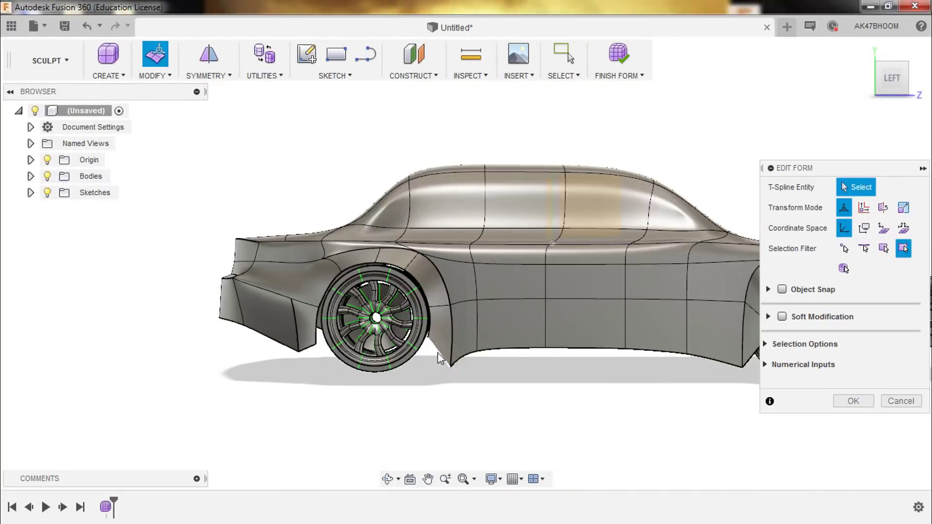
{"action": "scroll", "coordinate": [303, 358], "scroll_direction": "down", "scroll_amount": 2}
{"action": "scroll", "coordinate": [485, 262], "scroll_direction": "up", "scroll_amount": 5}
Select the lower body side edges and lower them about 12.246 mm
{"action": "left_click", "coordinate": [582, 270]}
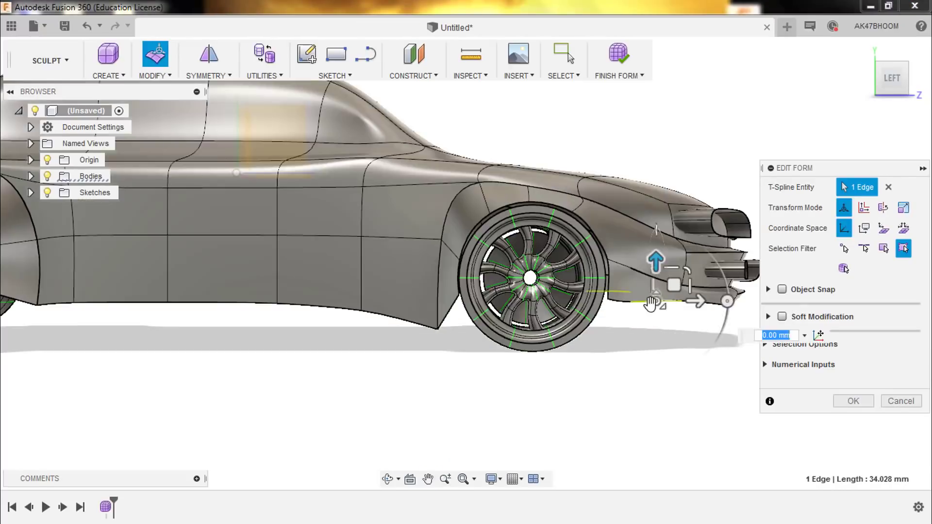
{"action": "left_click", "coordinate": [515, 268], "text": "shift"}
{"action": "left_click", "coordinate": [478, 266], "text": "shift"}
{"action": "scroll", "coordinate": [531, 228], "scroll_direction": "down", "scroll_amount": 3}
{"action": "scroll", "coordinate": [524, 320], "scroll_direction": "up", "scroll_amount": 3}
{"action": "left_click", "coordinate": [548, 243]}
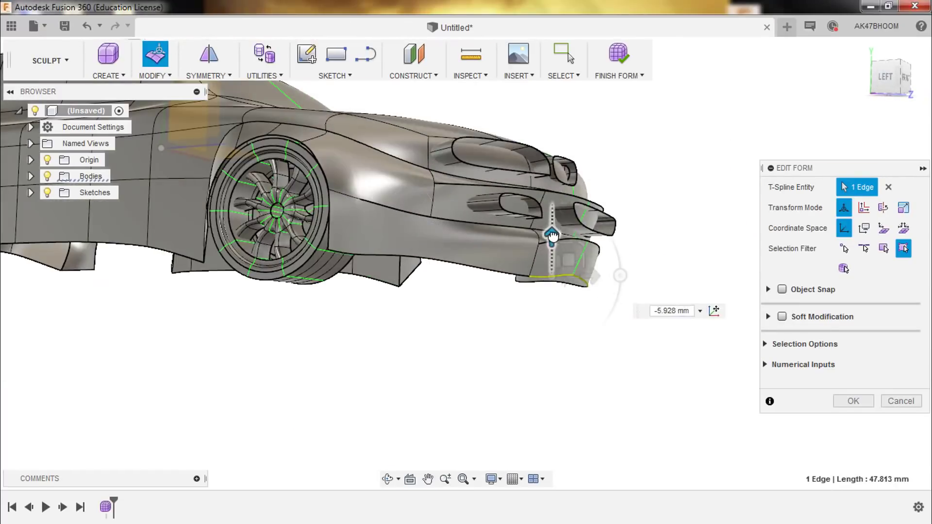
{"action": "scroll", "coordinate": [548, 238], "scroll_direction": "down", "scroll_amount": 3}
{"action": "left_click", "coordinate": [368, 309], "text": "shift"}
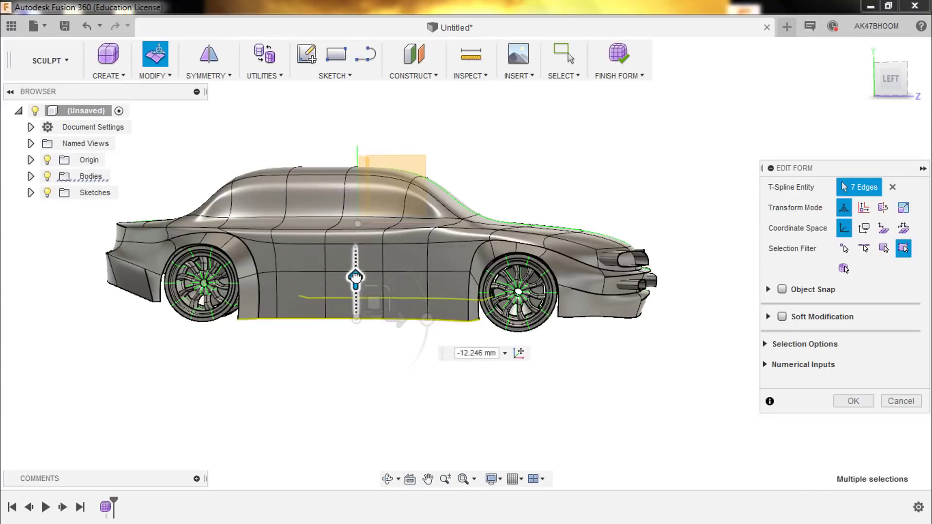
{"action": "scroll", "coordinate": [386, 339], "scroll_direction": "down", "scroll_amount": 3}
{"action": "middle_click_drag", "start_coordinate": [387, 339], "coordinate": [395, 347], "text": "shift"}
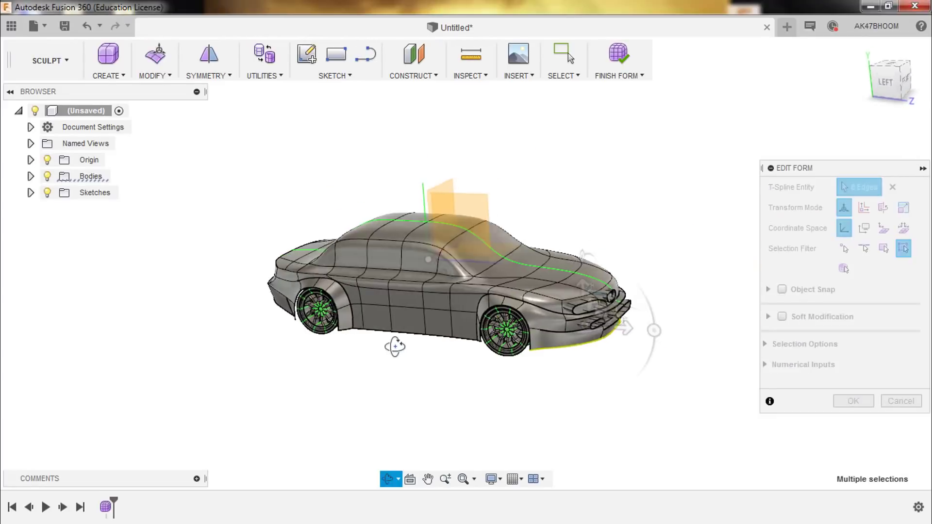
{"action": "scroll", "coordinate": [407, 273], "scroll_direction": "up", "scroll_amount": 4}
Select the belt-line edge loop and roof faces, then clear the selection
{"action": "double_click", "coordinate": [407, 274]}
{"action": "scroll", "coordinate": [390, 238], "scroll_direction": "down", "scroll_amount": 3}
{"action": "mouse_move", "coordinate": [369, 262]}
{"action": "middle_mouse_down", "text": "shift"}
{"action": "mouse_move", "coordinate": [293, 299]}
{"action": "mouse_move", "coordinate": [408, 214]}
{"action": "middle_mouse_up", "text": "shift"}
{"action": "left_click", "coordinate": [414, 208]}
{"action": "scroll", "coordinate": [415, 167], "scroll_direction": "up", "scroll_amount": 2}
{"action": "scroll", "coordinate": [346, 220], "scroll_direction": "down", "scroll_amount": 2}
{"action": "left_click", "coordinate": [346, 219]}
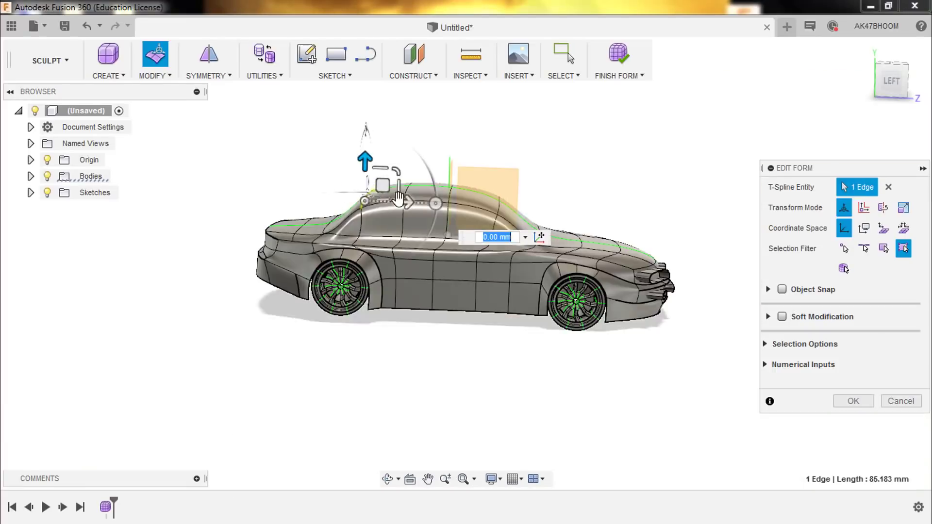
{"action": "key", "text": "Escape"}
{"action": "scroll", "coordinate": [301, 198], "scroll_direction": "up", "scroll_amount": 2}
{"action": "key", "text": "Escape"}
{"action": "scroll", "coordinate": [302, 198], "scroll_direction": "down", "scroll_amount": 2}
Move the rear roof face by -6.739 mm and 21.64 mm to reshape the roofline
{"action": "mouse_move", "coordinate": [301, 198]}
{"action": "middle_mouse_down", "text": "shift"}
{"action": "mouse_move", "coordinate": [361, 250]}
{"action": "mouse_move", "coordinate": [367, 200]}
{"action": "middle_mouse_up", "text": "shift"}
{"action": "scroll", "coordinate": [417, 219], "scroll_direction": "down", "scroll_amount": 2}
{"action": "double_click", "coordinate": [467, 242]}
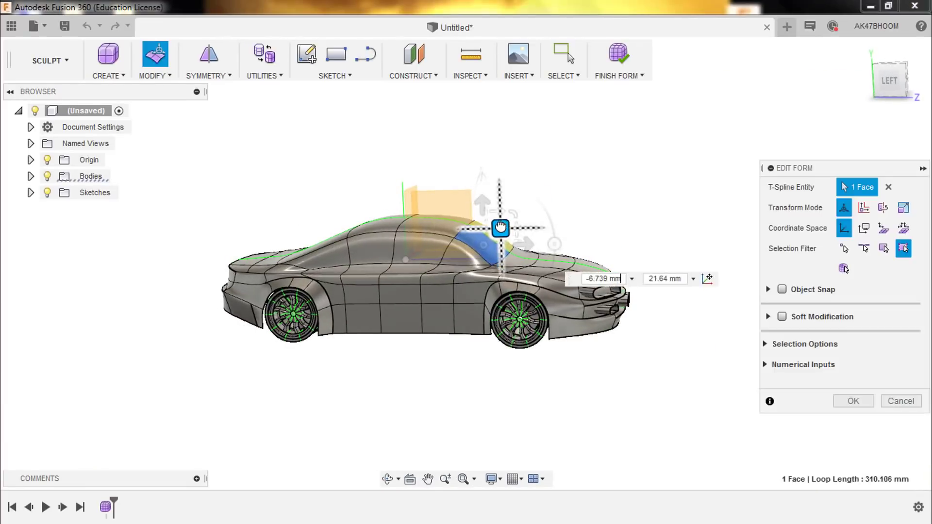
{"action": "scroll", "coordinate": [467, 241], "scroll_direction": "down", "scroll_amount": 1}
{"action": "key", "text": "Escape"}
{"action": "scroll", "coordinate": [553, 325], "scroll_direction": "down", "scroll_amount": 2}
Save the design as 'm3 gtr'
{"action": "middle_click_drag", "start_coordinate": [553, 325], "coordinate": [644, 363], "text": "shift"}
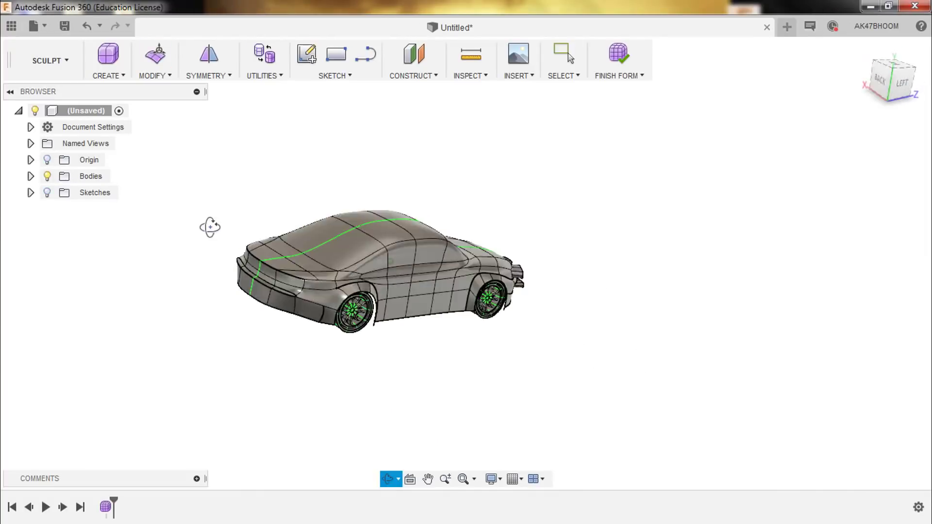
{"action": "middle_click_drag", "start_coordinate": [210, 226], "coordinate": [146, 197], "text": "shift"}
{"action": "key", "text": "ctrl+s"}
{"action": "type", "text": "tr"}
{"action": "key", "text": "Return"}
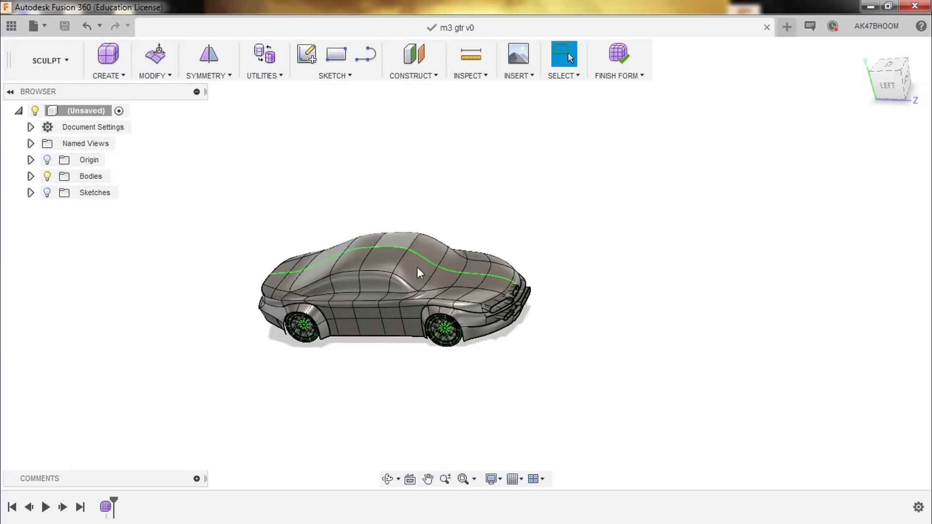
Subdivide the four side-window faces using Simple mode
{"action": "left_click", "coordinate": [553, 264]}
{"action": "key", "text": "Escape"}
{"action": "middle_click_drag", "start_coordinate": [644, 371], "coordinate": [342, 269], "text": "shift"}
{"action": "right_click", "coordinate": [341, 269]}
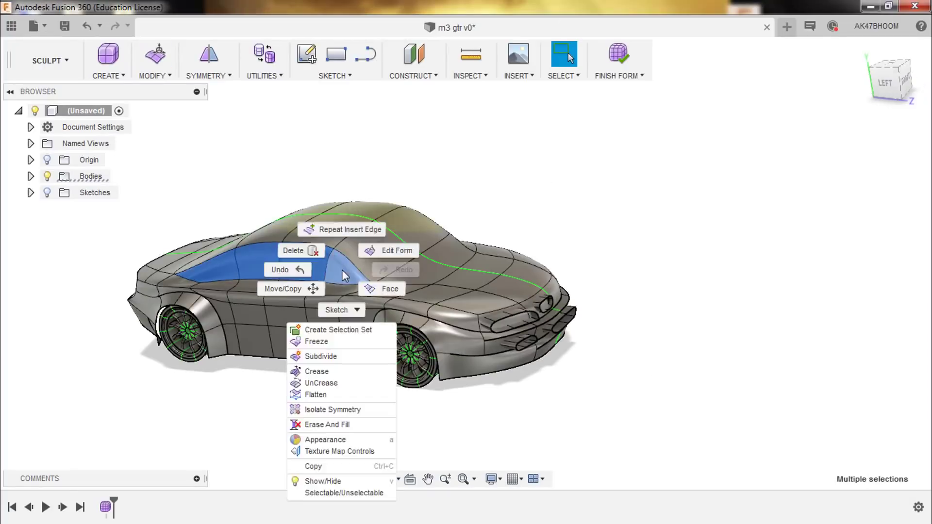
{"action": "left_click", "coordinate": [322, 351]}
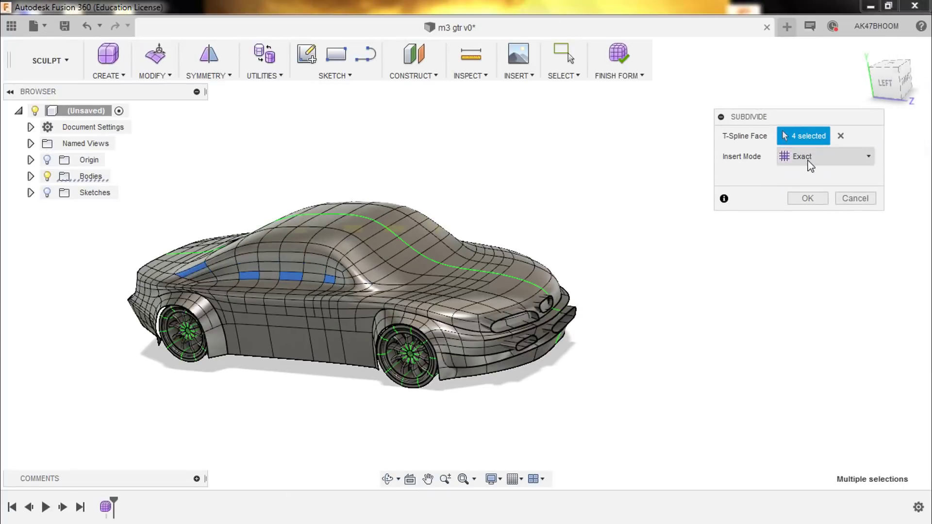
{"action": "left_click", "coordinate": [807, 175]}
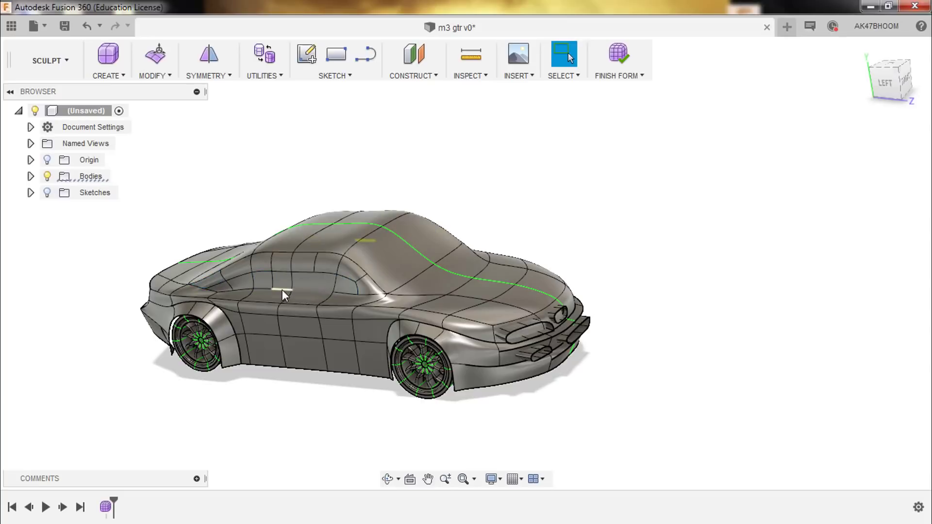
{"action": "scroll", "coordinate": [233, 289], "scroll_direction": "up", "scroll_amount": 3}
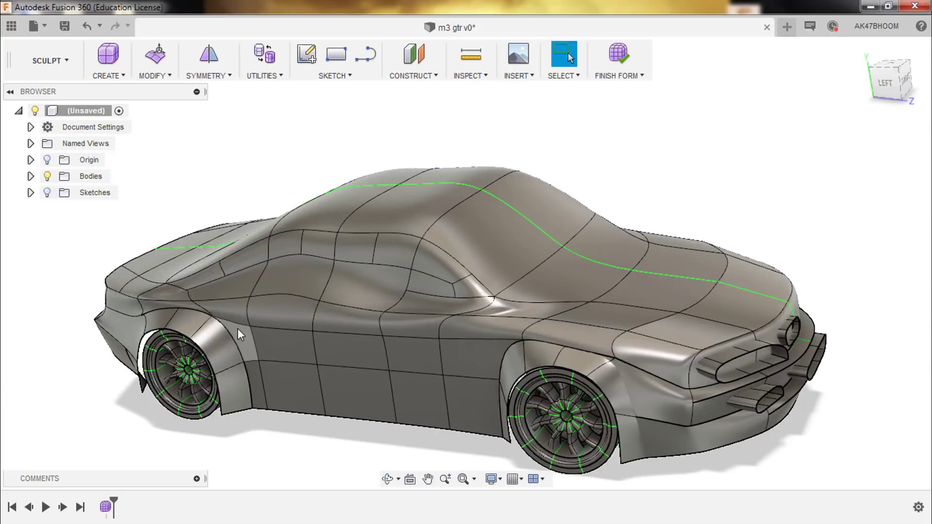
Reshape an edge loop along the body's roofline with Edit Form
{"action": "double_click", "coordinate": [391, 261]}
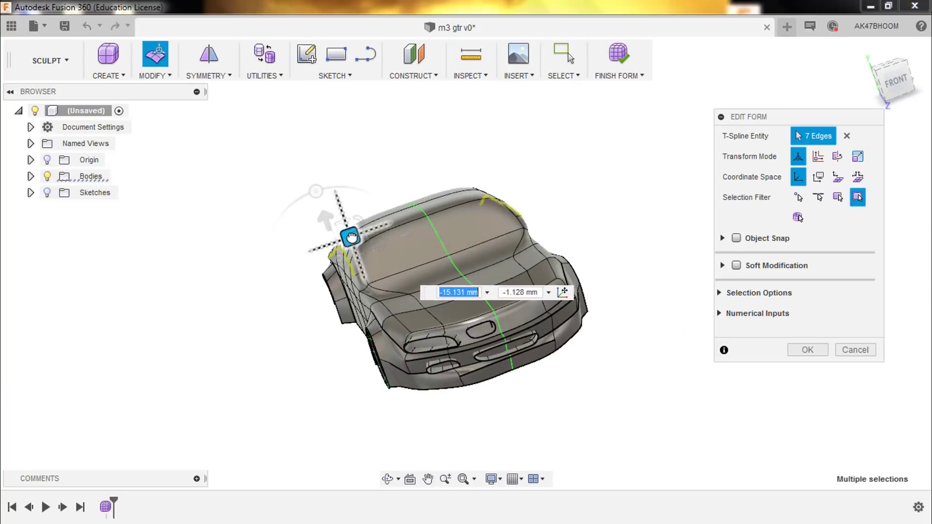
{"action": "left_click", "coordinate": [815, 348]}
{"action": "middle_click_drag", "start_coordinate": [704, 321], "coordinate": [610, 299], "text": "shift"}
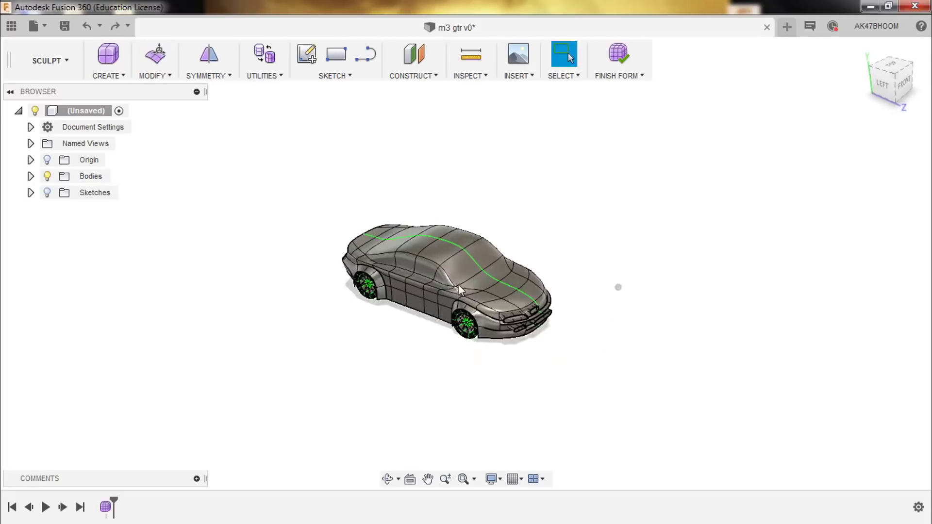
{"action": "scroll", "coordinate": [458, 284], "scroll_direction": "up", "scroll_amount": 3}
{"action": "middle_click_drag", "start_coordinate": [415, 253], "coordinate": [739, 285], "text": "shift"}
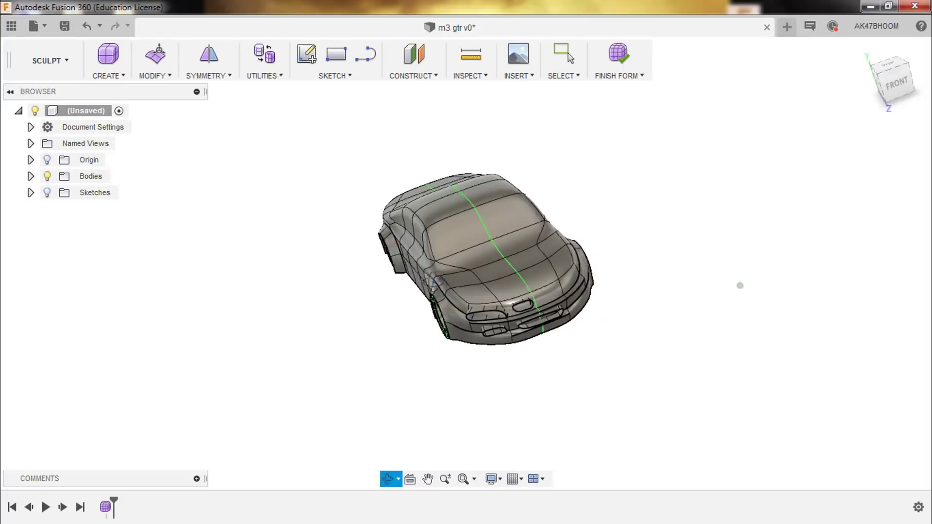
{"action": "mouse_move", "coordinate": [798, 194]}
{"action": "middle_mouse_down", "text": "shift"}
{"action": "mouse_move", "coordinate": [358, 303]}
{"action": "mouse_move", "coordinate": [728, 314]}
{"action": "middle_mouse_up", "text": "shift"}
Finish the form, then undo to return to sculpting the car
{"action": "left_click", "coordinate": [50, 60]}
{"action": "left_click", "coordinate": [39, 115]}
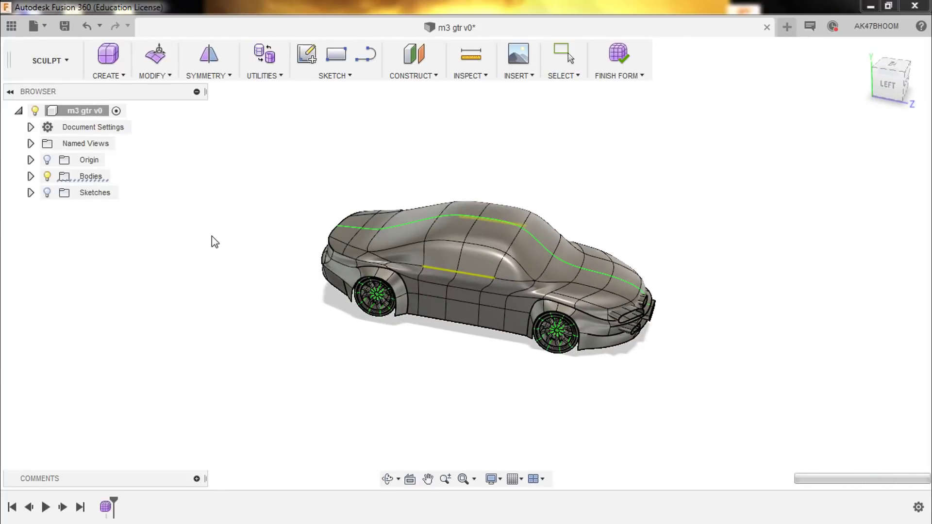
{"action": "mouse_move", "coordinate": [211, 236]}
{"action": "middle_mouse_down", "text": "shift"}
{"action": "mouse_move", "coordinate": [166, 252]}
{"action": "mouse_move", "coordinate": [189, 204]}
{"action": "middle_mouse_up", "text": "shift"}
{"action": "key", "text": "ctrl+z"}
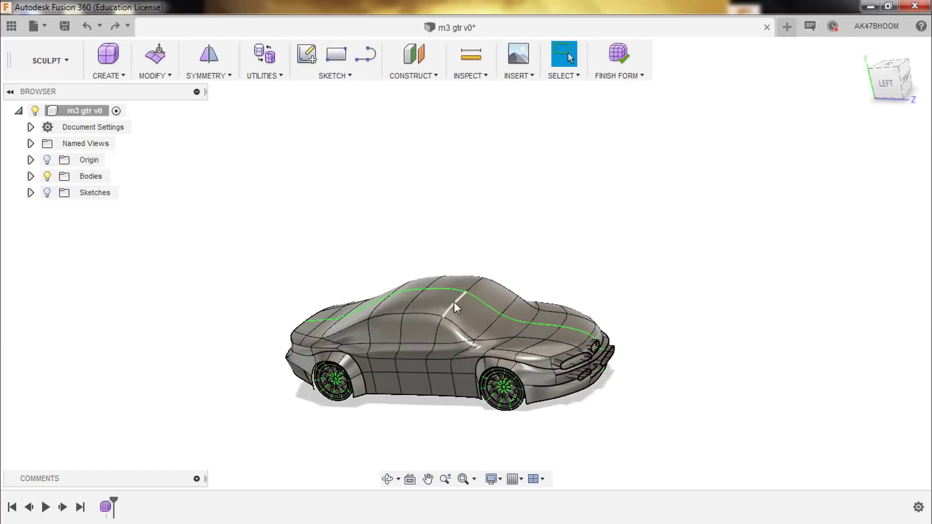
Scale and reshape the sphere into a small mirror housing
{"action": "left_click", "coordinate": [455, 307]}
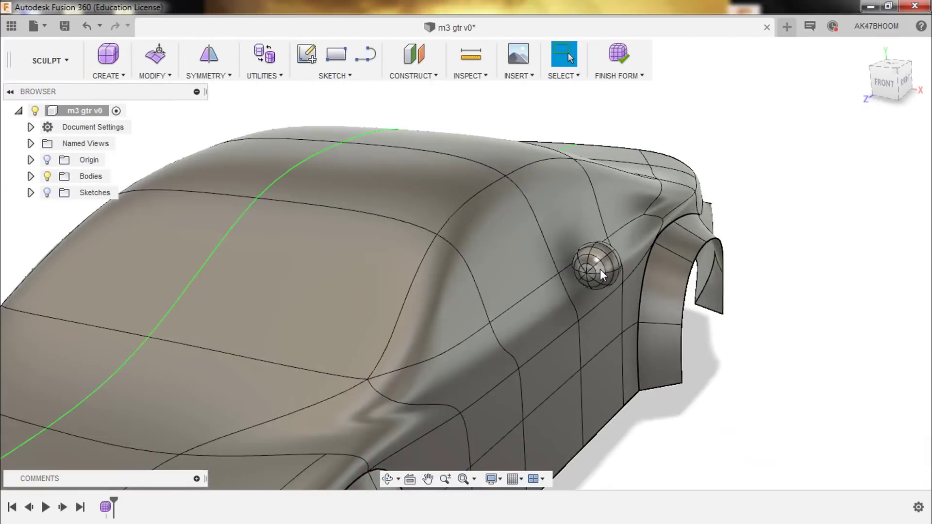
{"action": "left_click", "coordinate": [599, 269]}
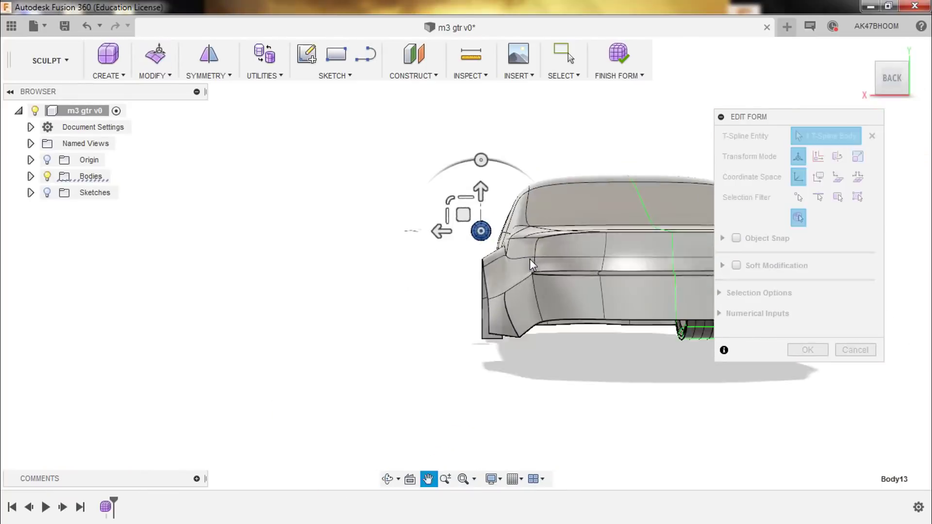
{"action": "key", "text": "Return"}
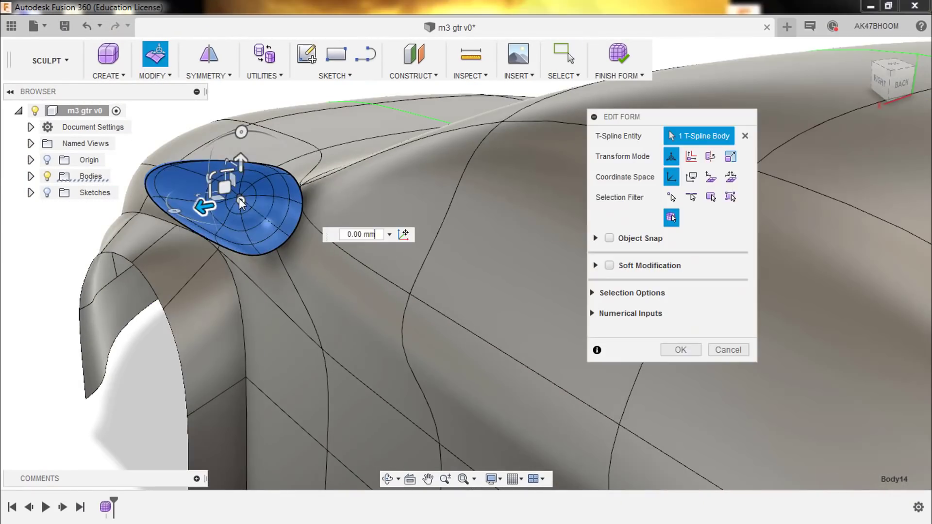
{"action": "left_click", "coordinate": [686, 347]}
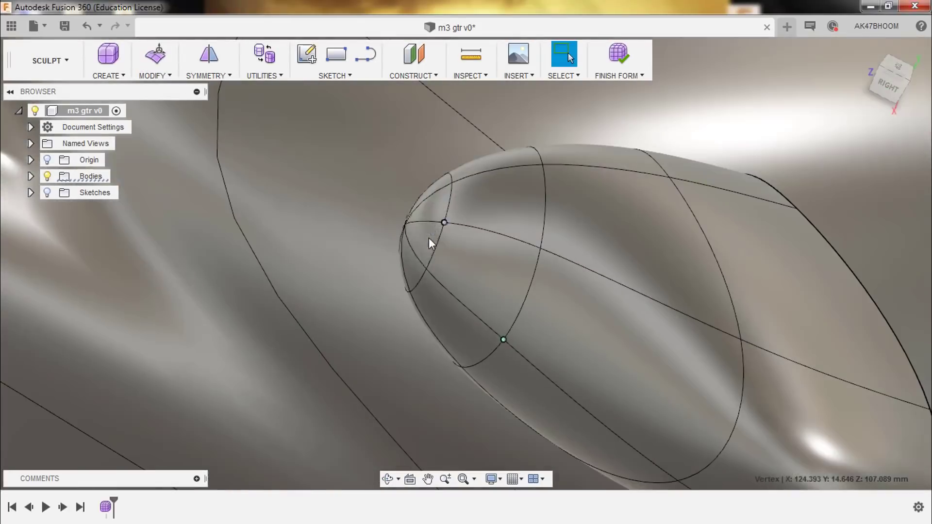
Pull the housing's nose faces into a teardrop shape and rotate it near the A-pillar
{"action": "left_click", "coordinate": [429, 237]}
{"action": "left_click", "coordinate": [478, 243], "text": "shift"}
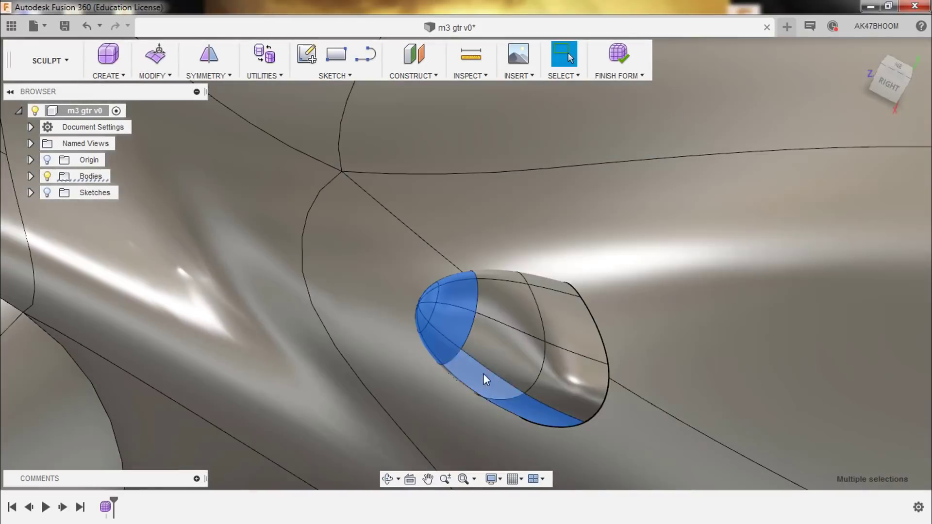
{"action": "right_click", "coordinate": [485, 377]}
{"action": "left_click", "coordinate": [723, 357]}
{"action": "left_click", "coordinate": [520, 340]}
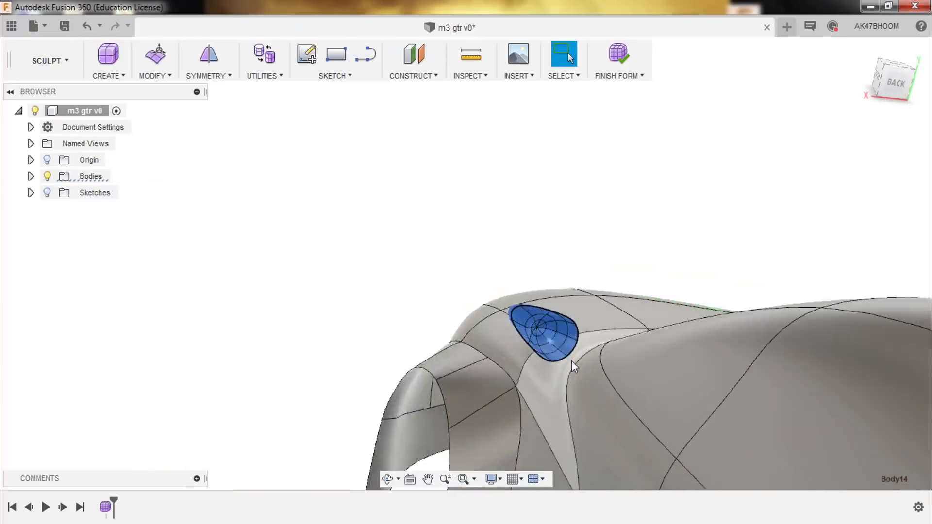
{"action": "middle_click_drag", "start_coordinate": [571, 360], "coordinate": [669, 369], "text": "shift"}
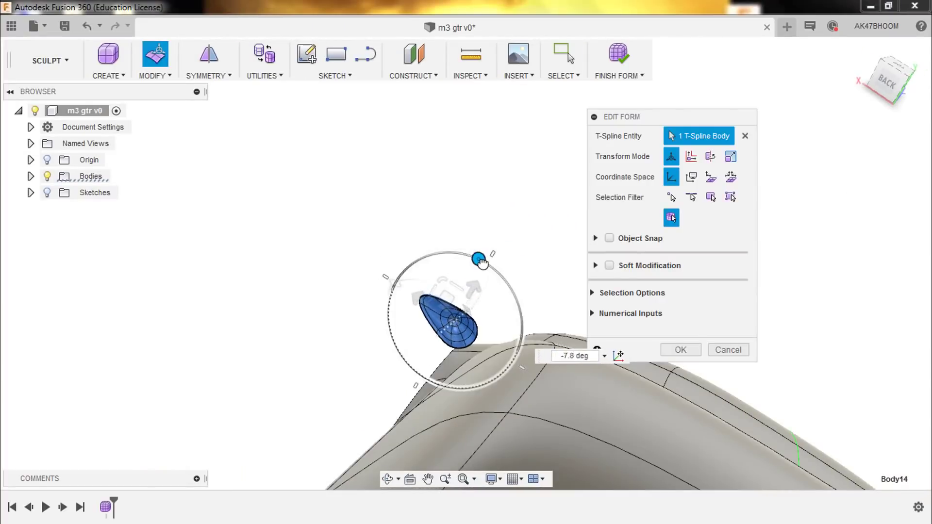
{"action": "left_click", "coordinate": [671, 350]}
{"action": "scroll", "coordinate": [339, 146], "scroll_direction": "down", "scroll_amount": 5}
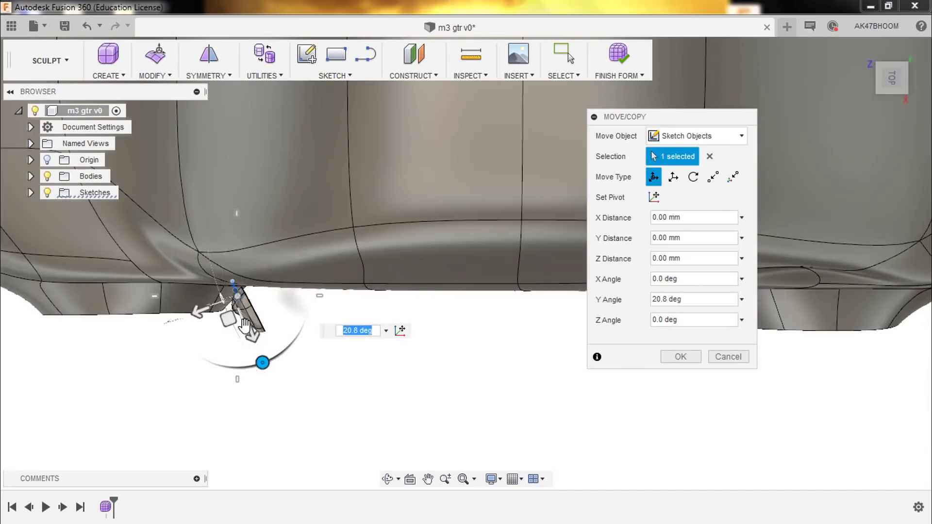
Shift the mirror parts -0.854 mm sideways and push the selected edges out 0.857 mm
{"action": "mouse_move", "coordinate": [245, 325]}
{"action": "middle_mouse_down", "text": "shift"}
{"action": "mouse_move", "coordinate": [349, 320]}
{"action": "mouse_move", "coordinate": [416, 343]}
{"action": "middle_mouse_up", "text": "shift"}
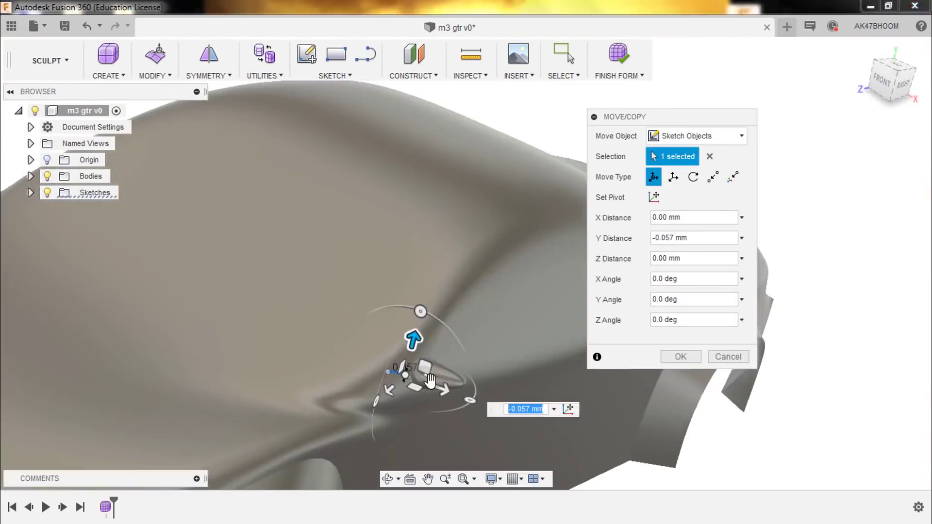
{"action": "scroll", "coordinate": [416, 343], "scroll_direction": "up", "scroll_amount": 3}
{"action": "left_click_drag", "start_coordinate": [361, 342], "coordinate": [427, 359]}
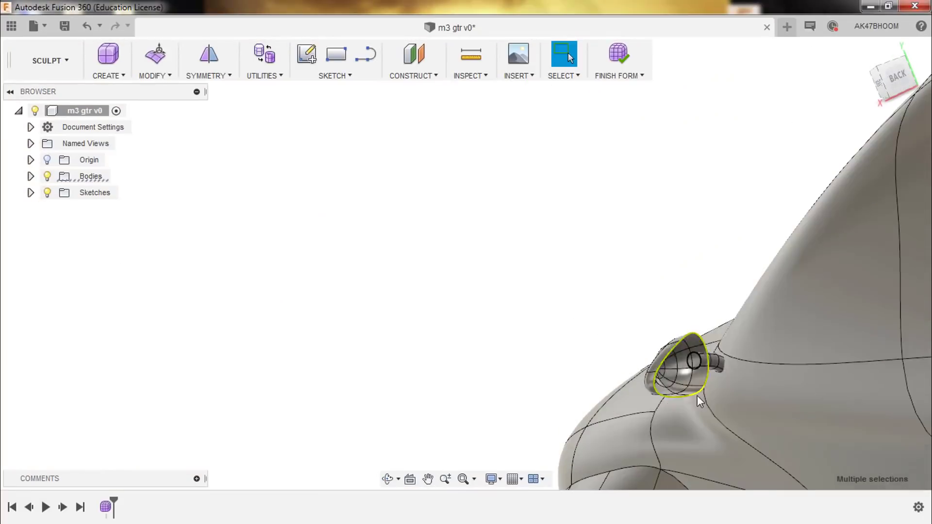
{"action": "left_click_drag", "start_coordinate": [511, 332], "coordinate": [520, 335]}
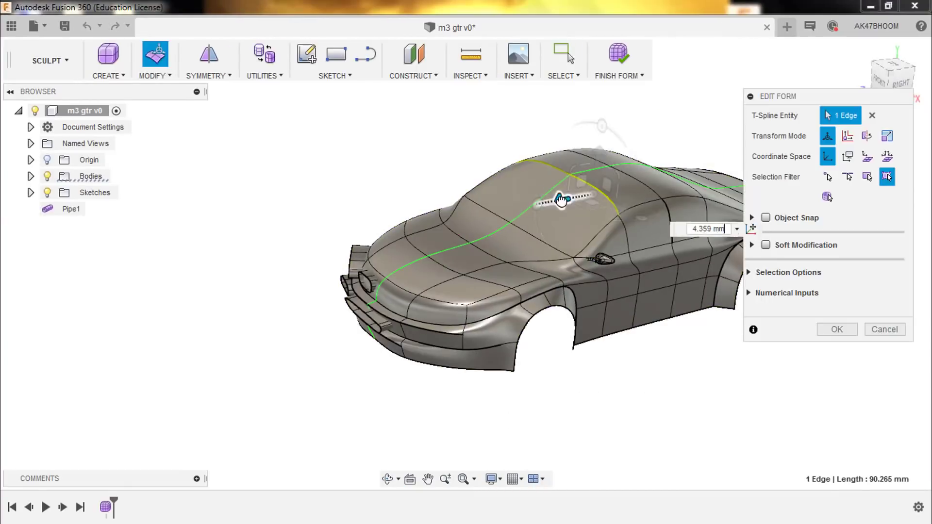
{"action": "mouse_move", "coordinate": [558, 199]}
{"action": "middle_mouse_down", "text": "shift"}
{"action": "mouse_move", "coordinate": [643, 242]}
{"action": "mouse_move", "coordinate": [675, 274]}
{"action": "middle_mouse_up", "text": "shift"}
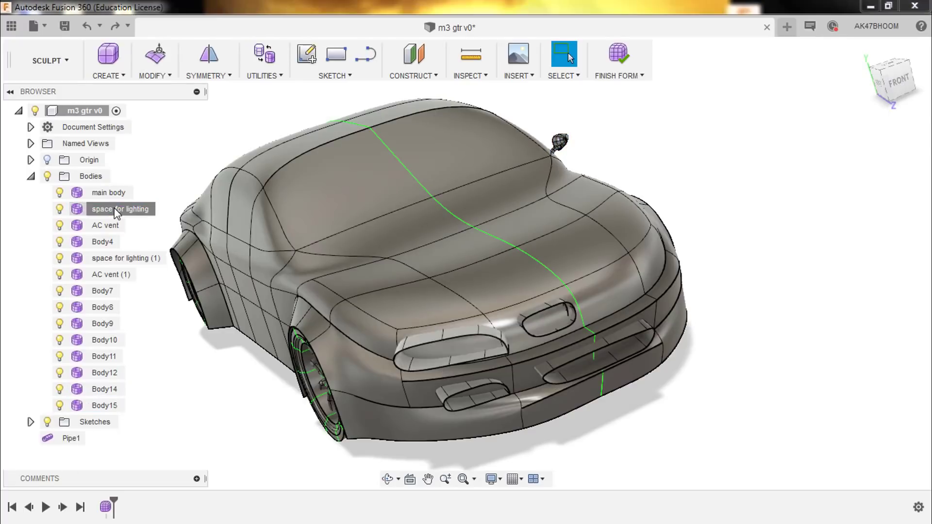
{"action": "key", "text": "Return"}
Mirror-duplicate the intake to the car's right front
{"action": "left_click", "coordinate": [512, 359]}
{"action": "key", "text": "Return"}
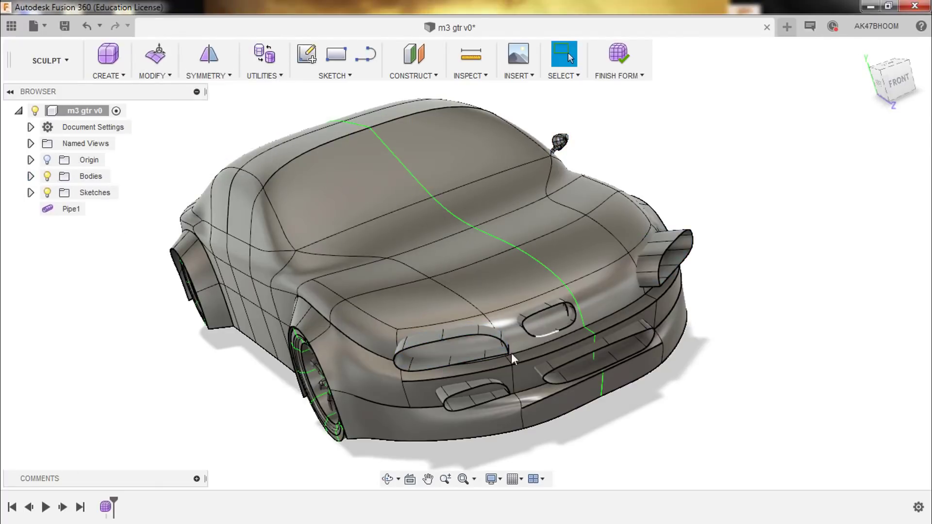
{"action": "left_click", "coordinate": [458, 187]}
{"action": "key", "text": "Return"}
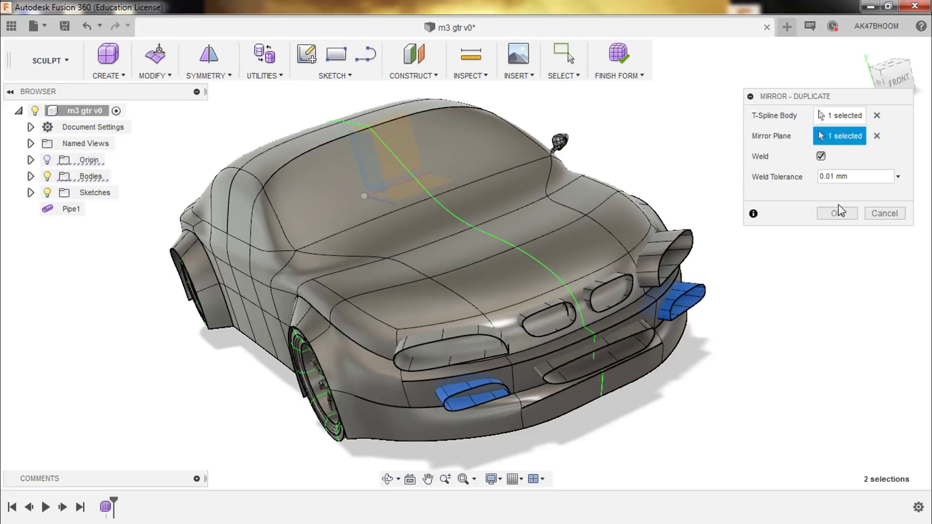
{"action": "left_click", "coordinate": [840, 209]}
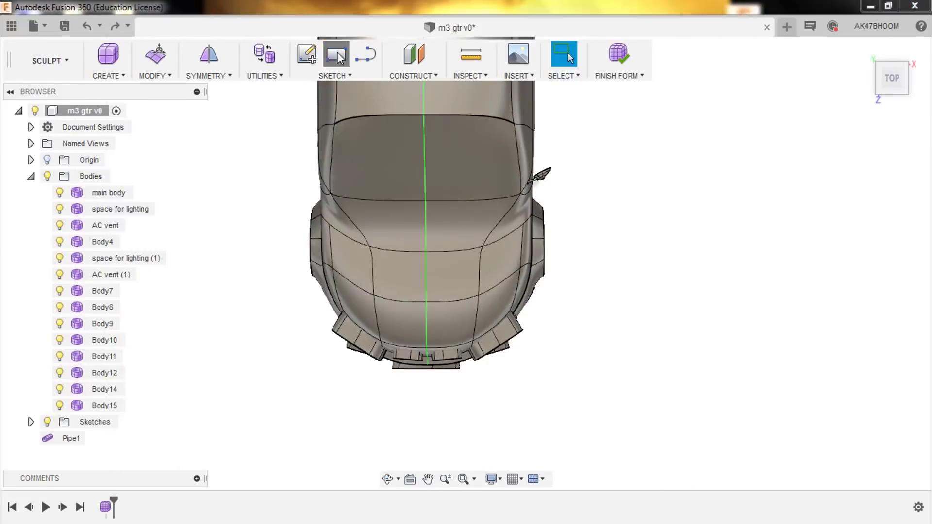
Sketch a centre rectangle on the hood and extrude it 11.61 mm as a new body with 1 face
{"action": "left_click", "coordinate": [536, 152]}
{"action": "left_click", "coordinate": [877, 228]}
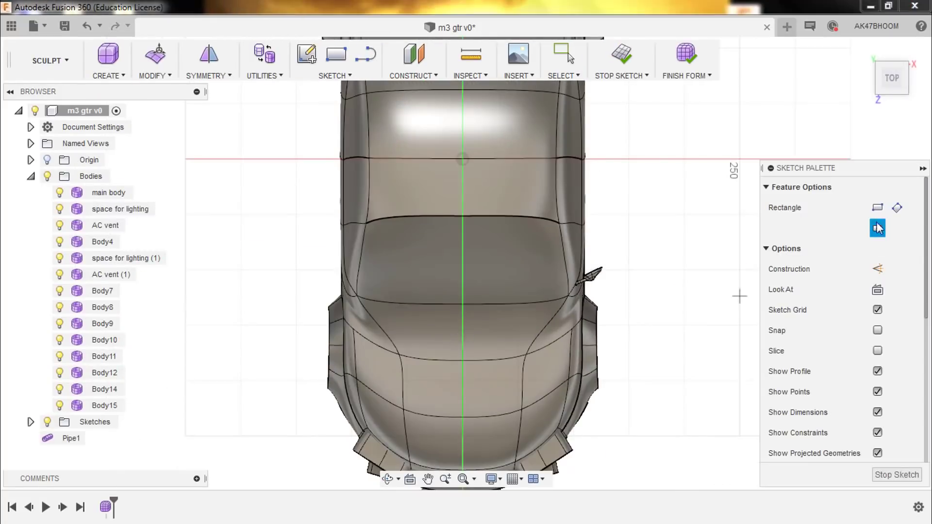
{"action": "left_click", "coordinate": [483, 350]}
{"action": "left_click", "coordinate": [108, 75]}
{"action": "left_click", "coordinate": [114, 220]}
{"action": "left_click_drag", "start_coordinate": [443, 295], "coordinate": [546, 339]}
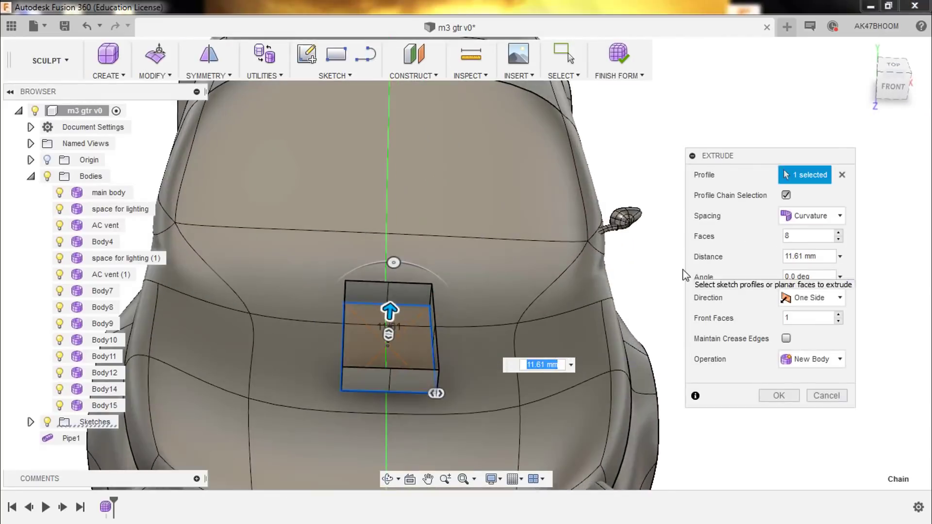
{"action": "double_click", "coordinate": [786, 236]}
{"action": "type", "text": "1"}
{"action": "left_click", "coordinate": [778, 395]}
{"action": "key", "text": "m"}
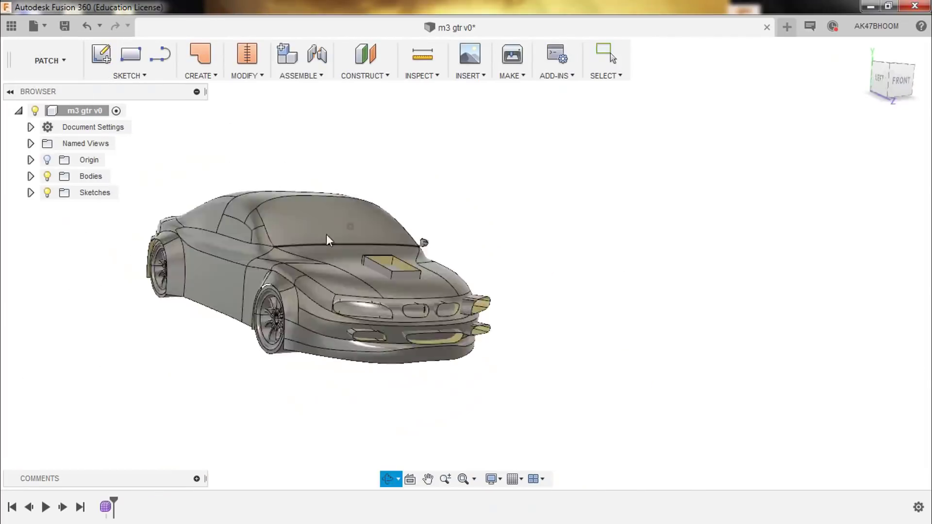
Orbit to a three-quarter view and add a new plane form (Body19) as the rear-wing plate
{"action": "middle_click_drag", "start_coordinate": [40, 220], "coordinate": [258, 290], "text": "shift"}
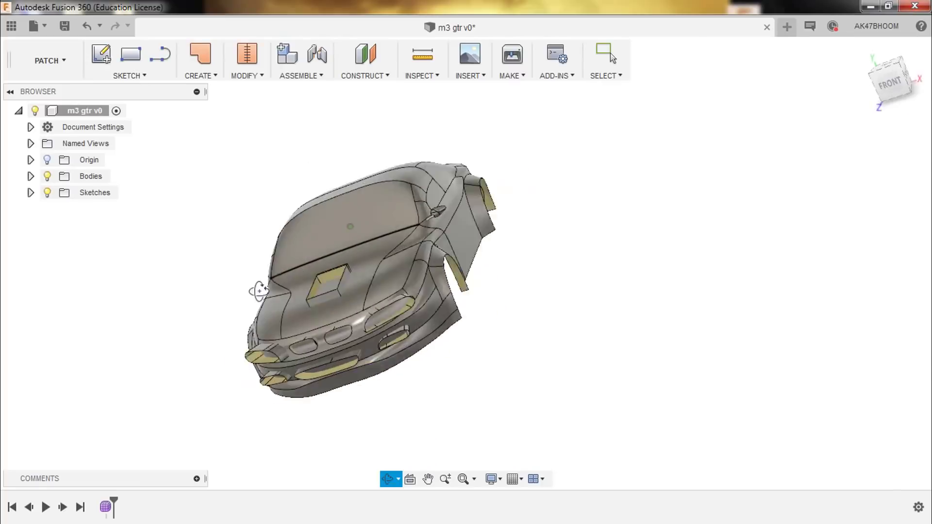
{"action": "middle_click_drag", "start_coordinate": [306, 267], "coordinate": [415, 270], "text": "shift"}
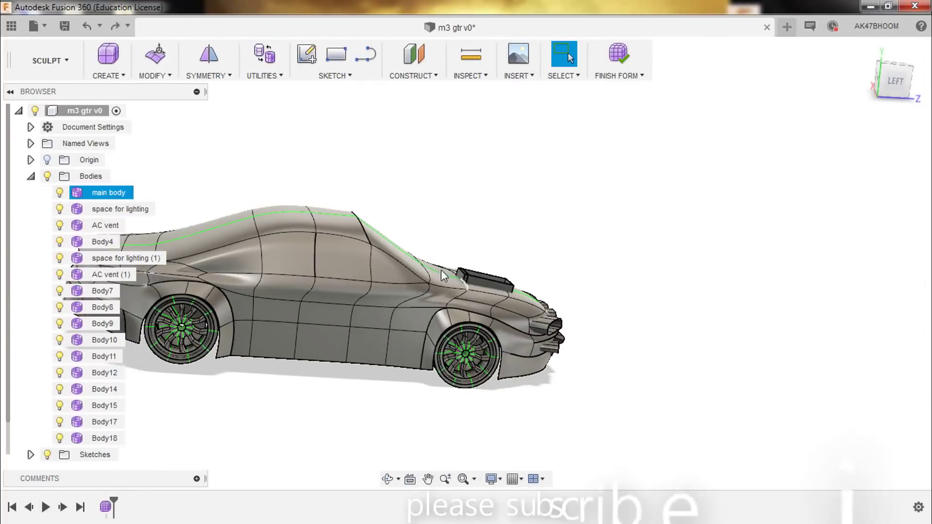
{"action": "middle_click_drag", "start_coordinate": [330, 209], "coordinate": [380, 238], "text": "shift"}
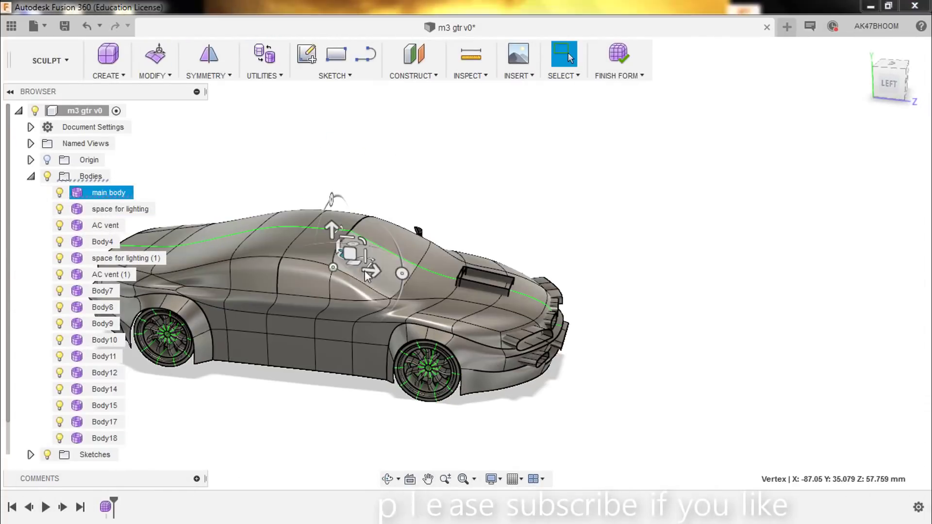
{"action": "left_click", "coordinate": [49, 60]}
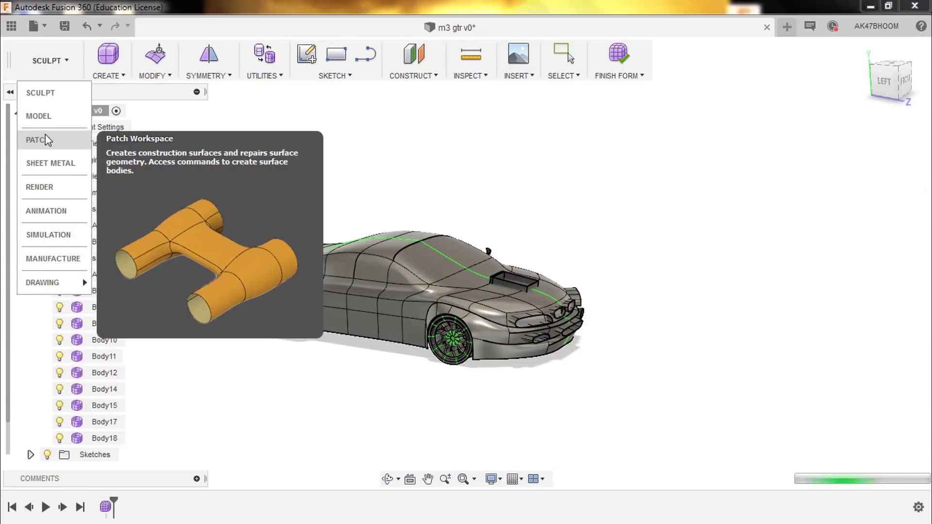
{"action": "left_click", "coordinate": [47, 140]}
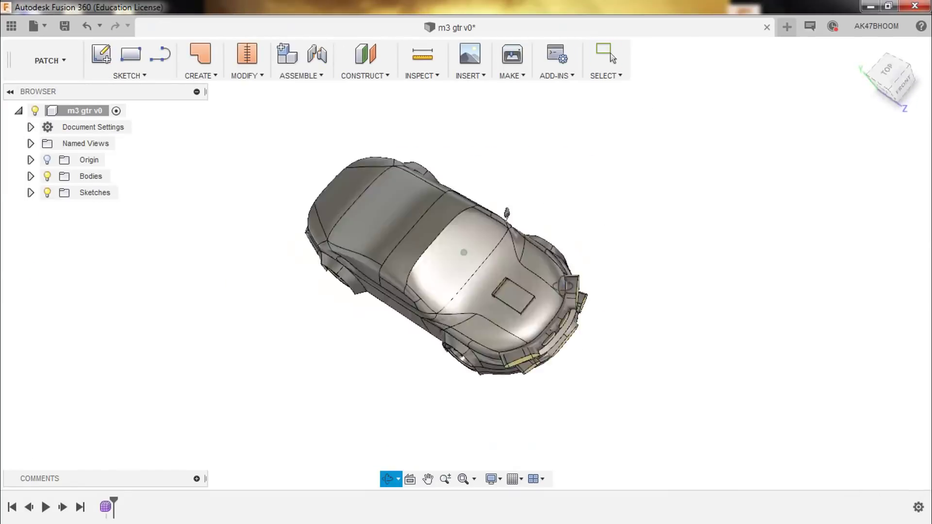
{"action": "left_click", "coordinate": [558, 299]}
{"action": "left_click", "coordinate": [124, 76]}
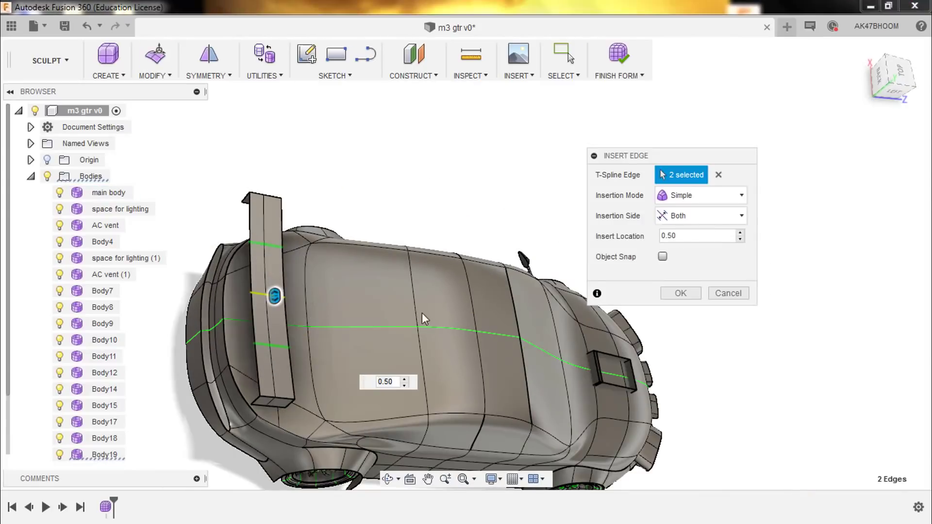
Commit the inserted plate edges and merge the wing edges into a rear wing with supports
{"action": "left_click", "coordinate": [680, 293]}
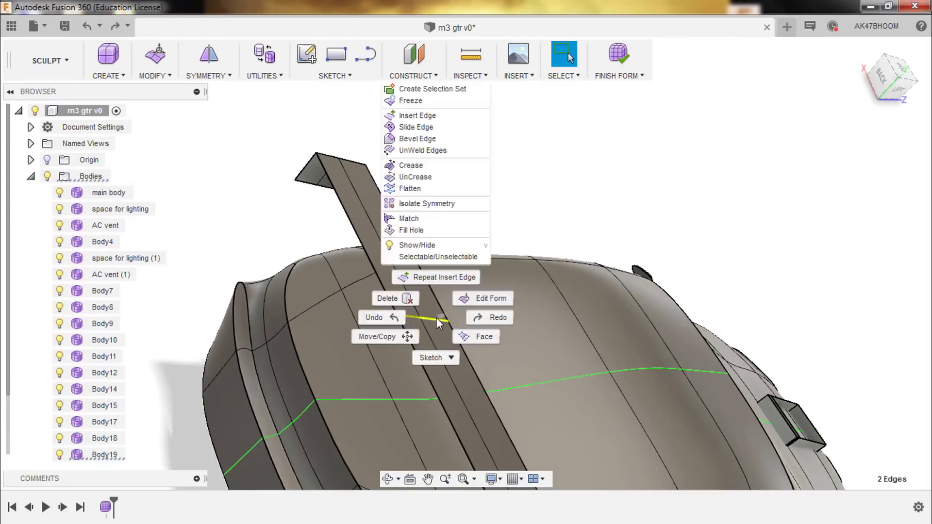
{"action": "right_click", "coordinate": [653, 216]}
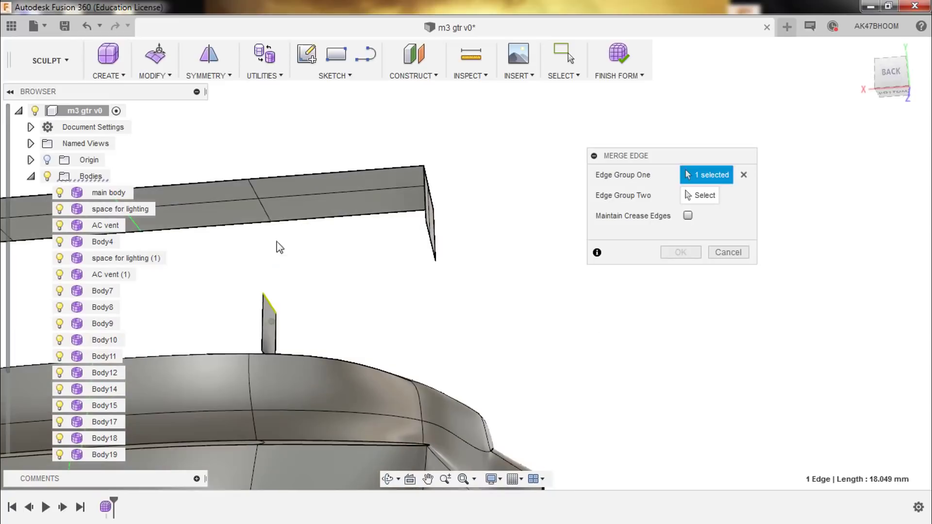
{"action": "left_click", "coordinate": [154, 63]}
{"action": "left_click", "coordinate": [156, 141]}
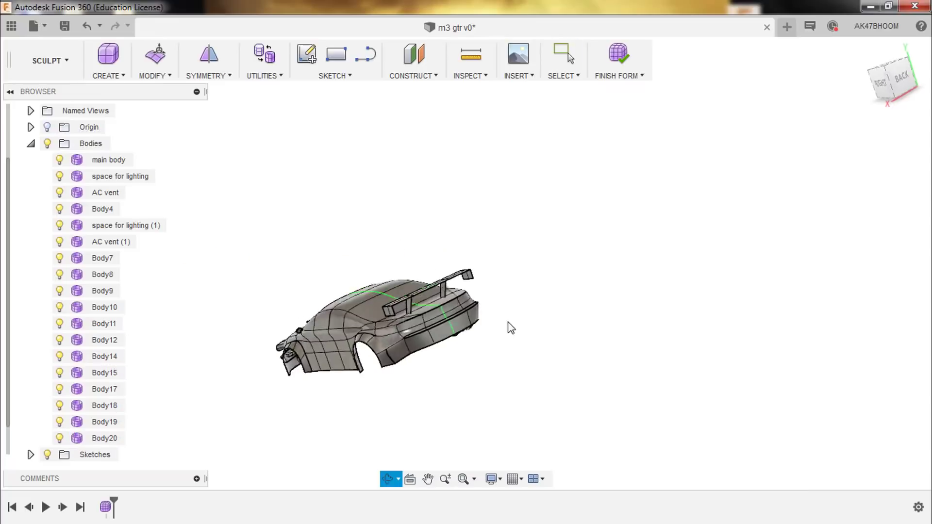
Switch to the Patch workspace and orbit the car to a new angle
{"action": "left_click", "coordinate": [49, 60]}
{"action": "left_click", "coordinate": [49, 139]}
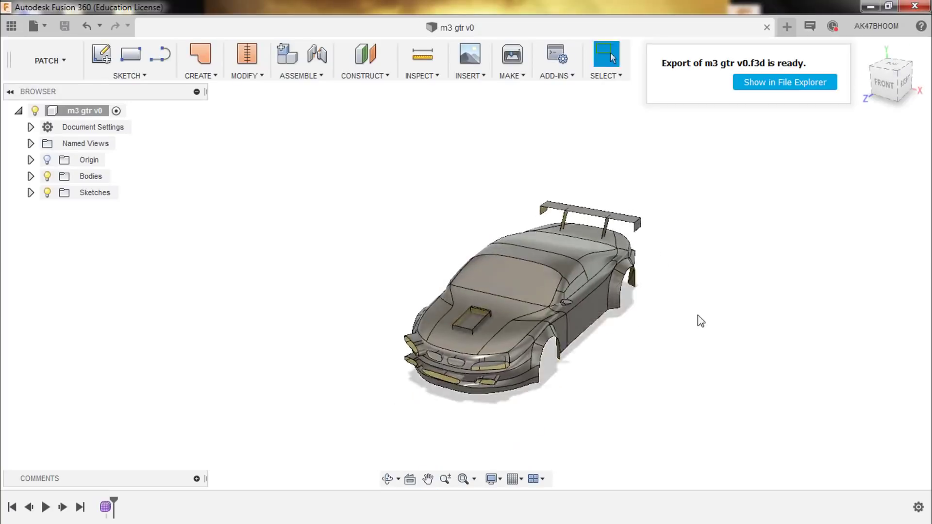
{"action": "mouse_move", "coordinate": [700, 320]}
{"action": "middle_mouse_down", "text": "shift"}
{"action": "mouse_move", "coordinate": [537, 299]}
{"action": "mouse_move", "coordinate": [257, 113]}
{"action": "middle_mouse_up", "text": "shift"}
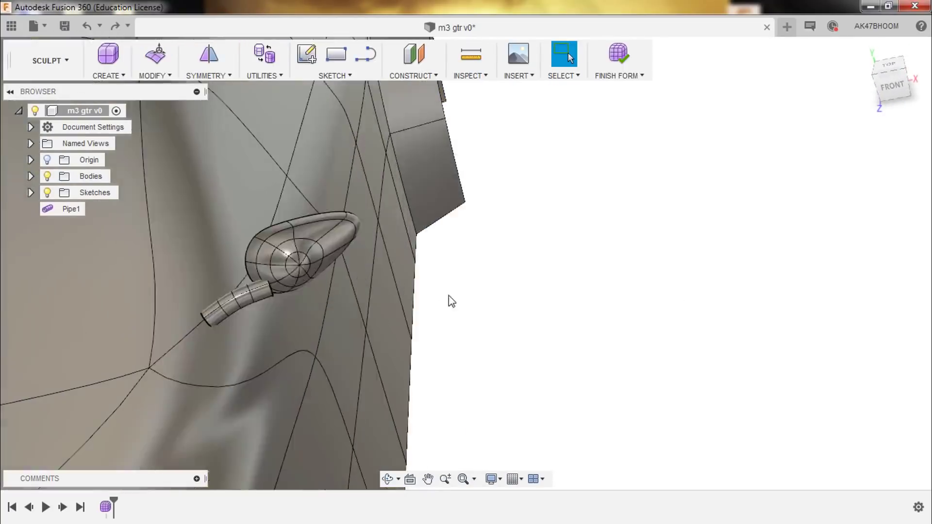
Trim the main body with the first cutting tool
{"action": "right_click", "coordinate": [147, 268]}
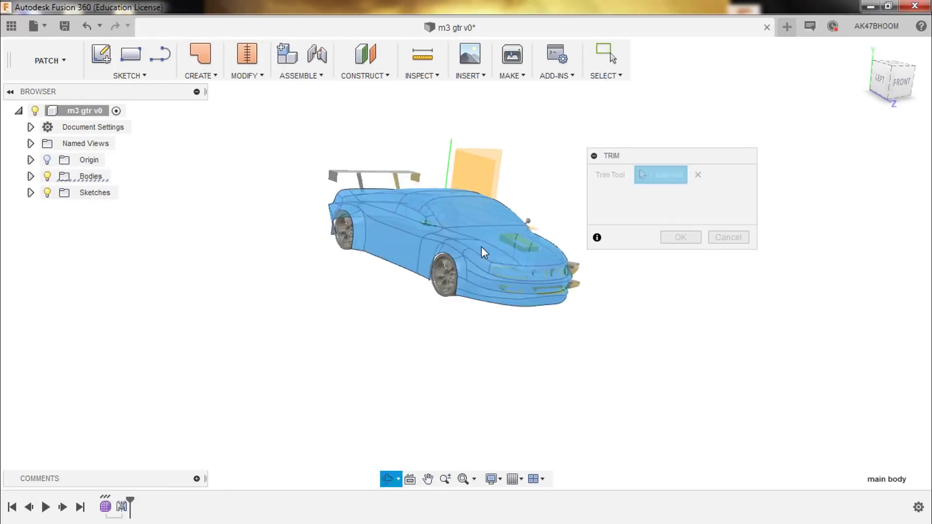
{"action": "left_click", "coordinate": [483, 252]}
{"action": "scroll", "coordinate": [521, 325], "scroll_direction": "up", "scroll_amount": 10}
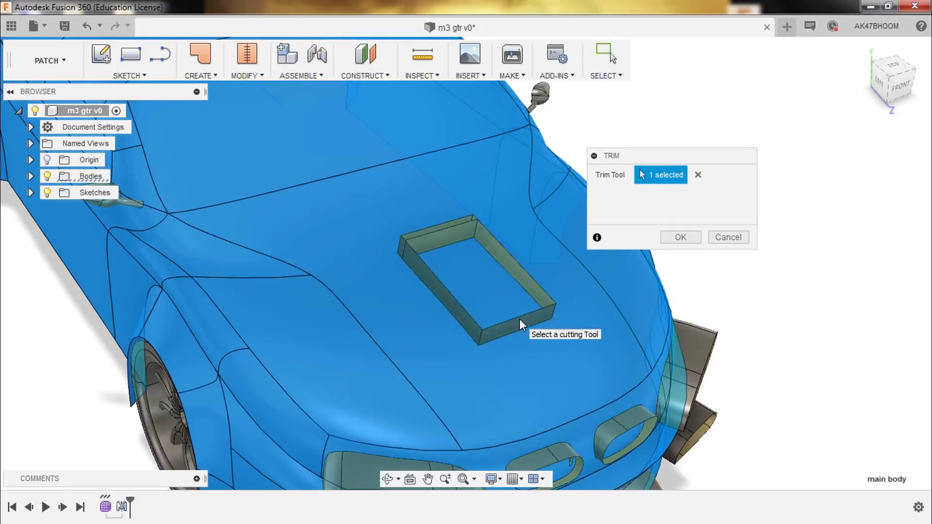
{"action": "scroll", "coordinate": [546, 316], "scroll_direction": "down", "scroll_amount": 8}
{"action": "middle_click_drag", "start_coordinate": [449, 335], "coordinate": [514, 363], "text": "shift"}
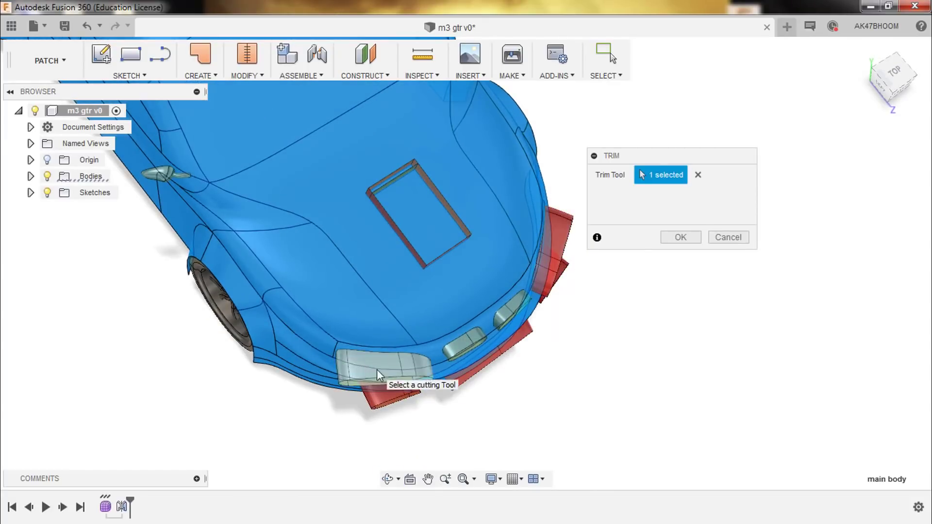
{"action": "middle_click_drag", "start_coordinate": [377, 374], "coordinate": [437, 369], "text": "shift"}
{"action": "scroll", "coordinate": [531, 343], "scroll_direction": "up", "scroll_amount": 5}
{"action": "scroll", "coordinate": [660, 320], "scroll_direction": "up", "scroll_amount": 3}
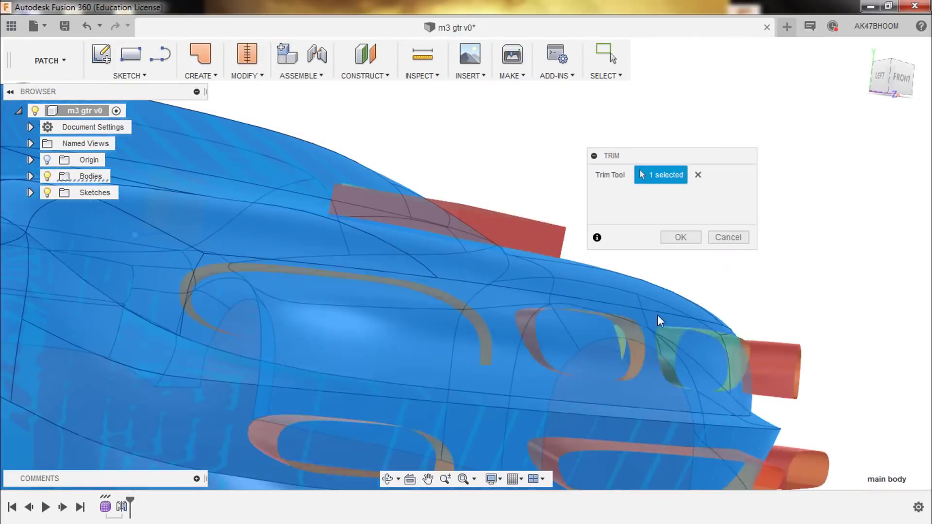
{"action": "scroll", "coordinate": [660, 320], "scroll_direction": "down", "scroll_amount": 3}
{"action": "key", "text": "Return"}
Edit the first trim feature, checking the hood box from the top-left
{"action": "middle_click_drag", "start_coordinate": [673, 274], "coordinate": [652, 281], "text": "shift"}
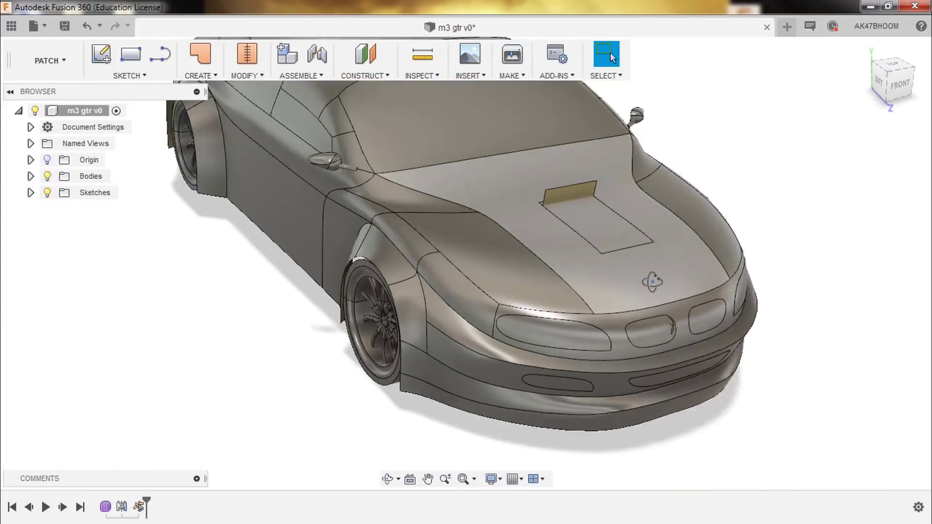
{"action": "double_click", "coordinate": [538, 241]}
{"action": "scroll", "coordinate": [530, 245], "scroll_direction": "up", "scroll_amount": 2}
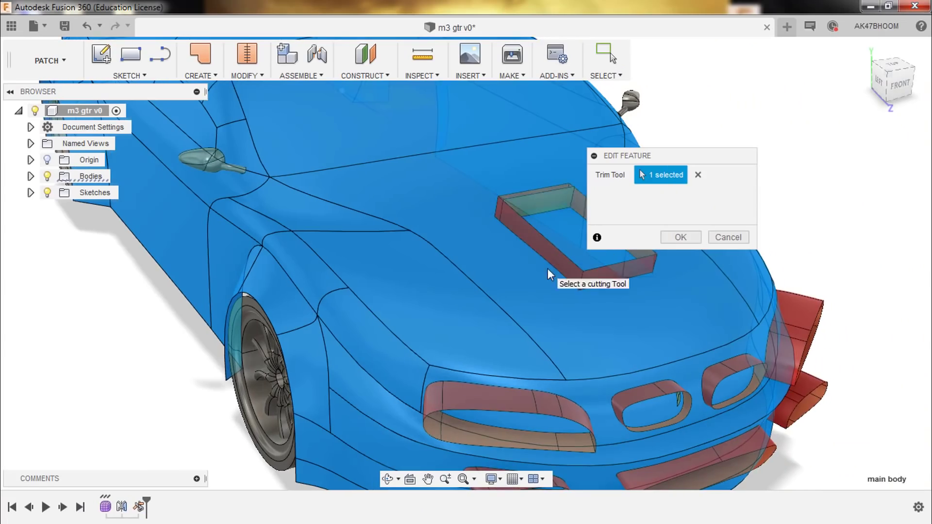
{"action": "scroll", "coordinate": [549, 275], "scroll_direction": "up", "scroll_amount": 4}
{"action": "middle_click_drag", "start_coordinate": [449, 262], "coordinate": [315, 211], "text": "shift"}
{"action": "scroll", "coordinate": [603, 431], "scroll_direction": "down", "scroll_amount": 4}
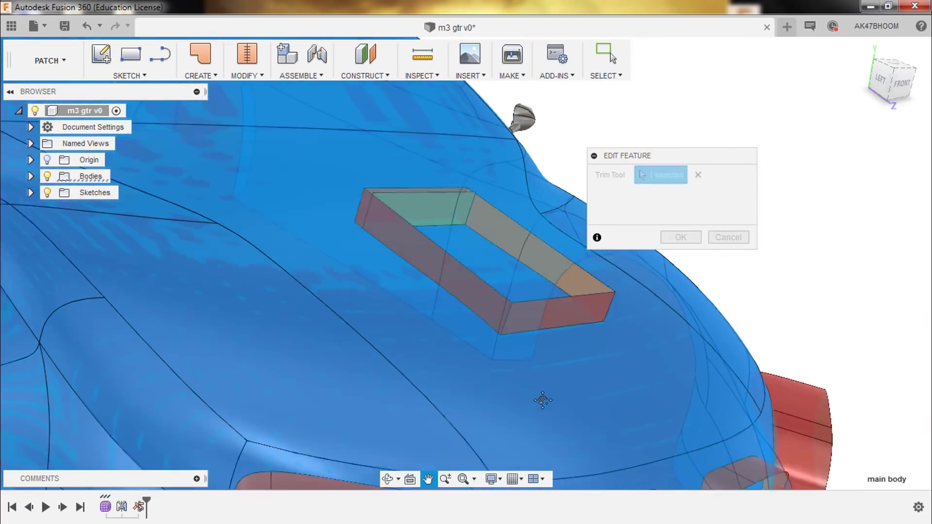
{"action": "left_click", "coordinate": [680, 237]}
{"action": "mouse_move", "coordinate": [696, 264]}
{"action": "middle_mouse_down", "text": "shift"}
{"action": "mouse_move", "coordinate": [507, 346]}
{"action": "mouse_move", "coordinate": [410, 307]}
{"action": "mouse_move", "coordinate": [413, 260]}
{"action": "middle_mouse_up", "text": "shift"}
Trim the hood scoop opening into the main body using the hood rectangle
{"action": "key", "text": "Return"}
{"action": "left_click", "coordinate": [507, 347]}
{"action": "key", "text": "Return"}
Trim the front vent openings into the body using the vent bodies
{"action": "key", "text": "Return"}
{"action": "scroll", "coordinate": [274, 206], "scroll_direction": "up", "scroll_amount": 5}
{"action": "scroll", "coordinate": [274, 206], "scroll_direction": "down", "scroll_amount": 3}
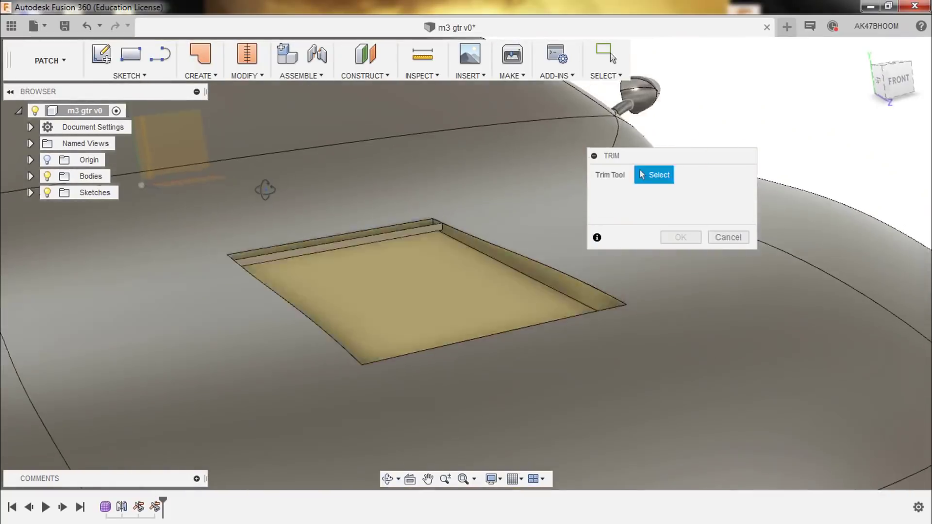
{"action": "scroll", "coordinate": [272, 204], "scroll_direction": "down", "scroll_amount": 3}
{"action": "mouse_move", "coordinate": [258, 433]}
{"action": "middle_mouse_down", "text": "shift"}
{"action": "mouse_move", "coordinate": [291, 369]}
{"action": "mouse_move", "coordinate": [297, 388]}
{"action": "mouse_move", "coordinate": [356, 416]}
{"action": "mouse_move", "coordinate": [344, 396]}
{"action": "mouse_move", "coordinate": [362, 339]}
{"action": "mouse_move", "coordinate": [415, 353]}
{"action": "mouse_move", "coordinate": [403, 368]}
{"action": "mouse_move", "coordinate": [339, 249]}
{"action": "middle_mouse_up", "text": "shift"}
{"action": "key", "text": "Return"}
{"action": "key", "text": "Return"}
{"action": "key", "text": "Return"}
{"action": "key", "text": "Return"}
{"action": "key", "text": "Return"}
{"action": "left_click", "coordinate": [310, 317]}
{"action": "key", "text": "Return"}
{"action": "mouse_move", "coordinate": [310, 318]}
{"action": "middle_mouse_down", "text": "shift"}
{"action": "mouse_move", "coordinate": [333, 381]}
{"action": "mouse_move", "coordinate": [475, 366]}
{"action": "mouse_move", "coordinate": [374, 417]}
{"action": "middle_mouse_up", "text": "shift"}
{"action": "key", "text": "Return"}
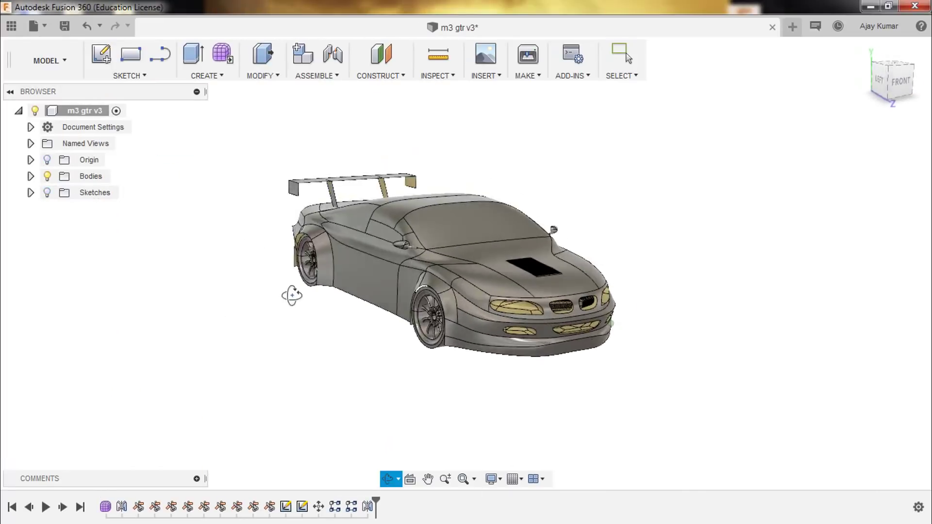
Switch to the Render workspace and search the appearance library for bulb appearances
{"action": "left_click", "coordinate": [48, 60]}
{"action": "left_click", "coordinate": [40, 164]}
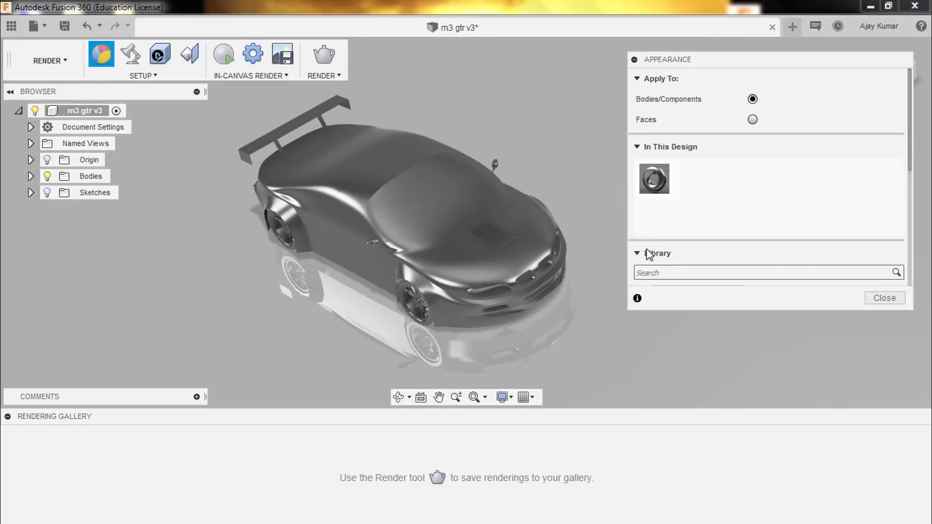
{"action": "left_click", "coordinate": [748, 272]}
{"action": "type", "text": "lu"}
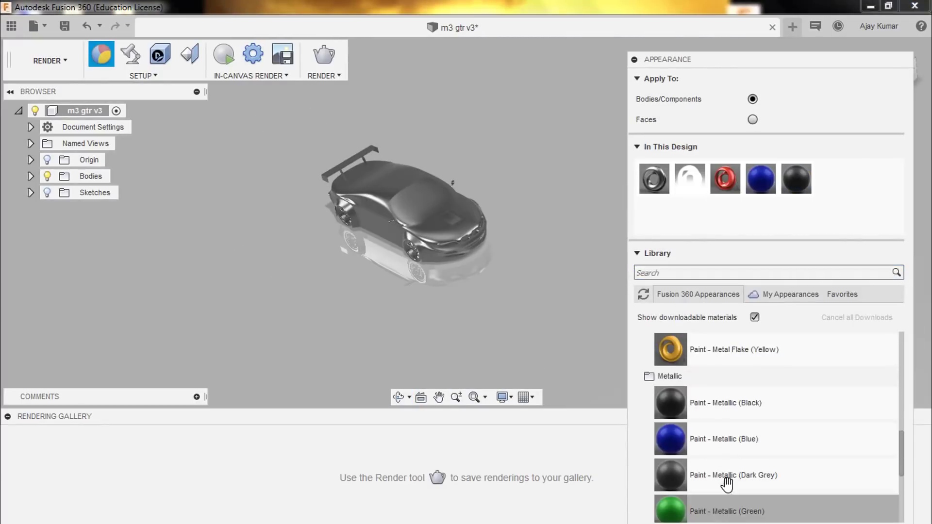
Paint the car Paint - Metallic (Blue) and apply the frosted bulb appearance to front faces
{"action": "left_click_drag", "start_coordinate": [427, 249], "coordinate": [429, 249]}
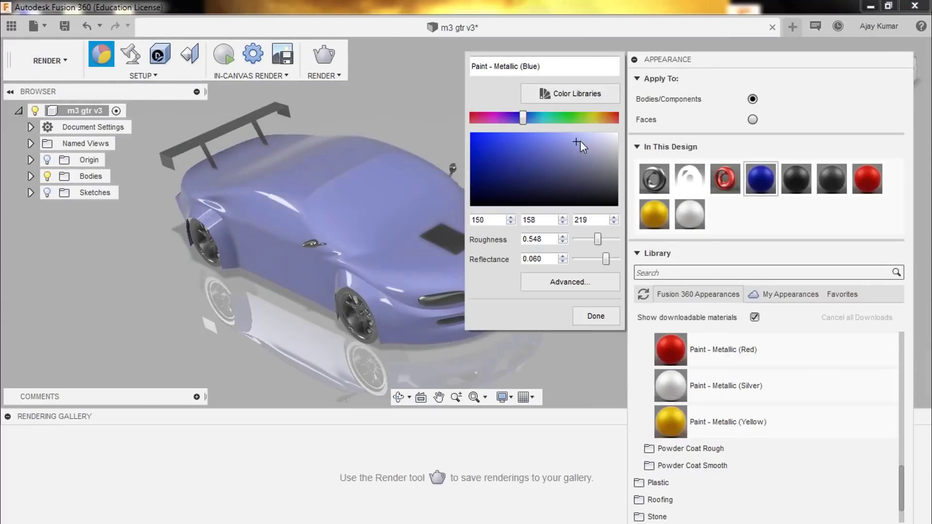
{"action": "left_click", "coordinate": [596, 316]}
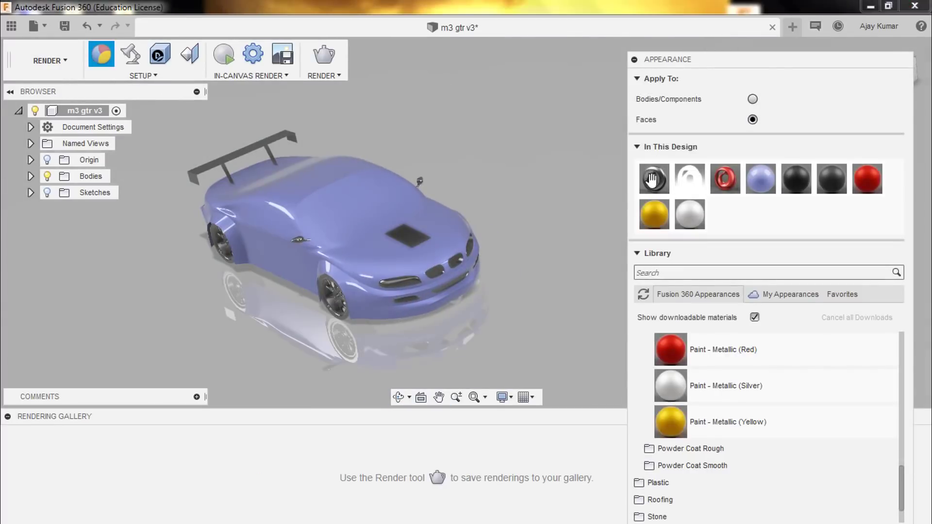
{"action": "mouse_move", "coordinate": [524, 318]}
{"action": "middle_mouse_down", "text": "shift"}
{"action": "mouse_move", "coordinate": [499, 180]}
{"action": "mouse_move", "coordinate": [556, 215]}
{"action": "middle_mouse_up", "text": "shift"}
{"action": "left_click_drag", "start_coordinate": [690, 178], "coordinate": [389, 286]}
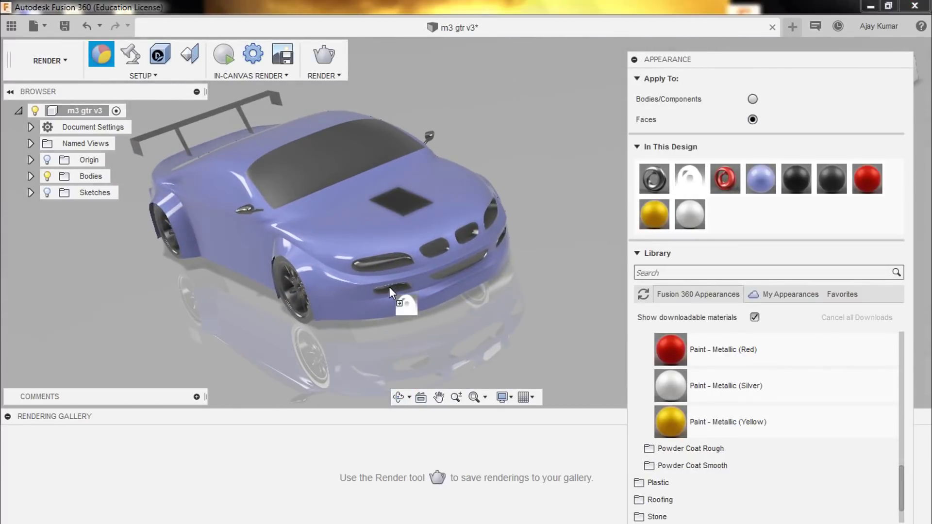
{"action": "middle_click_drag", "start_coordinate": [388, 286], "coordinate": [532, 213], "text": "shift"}
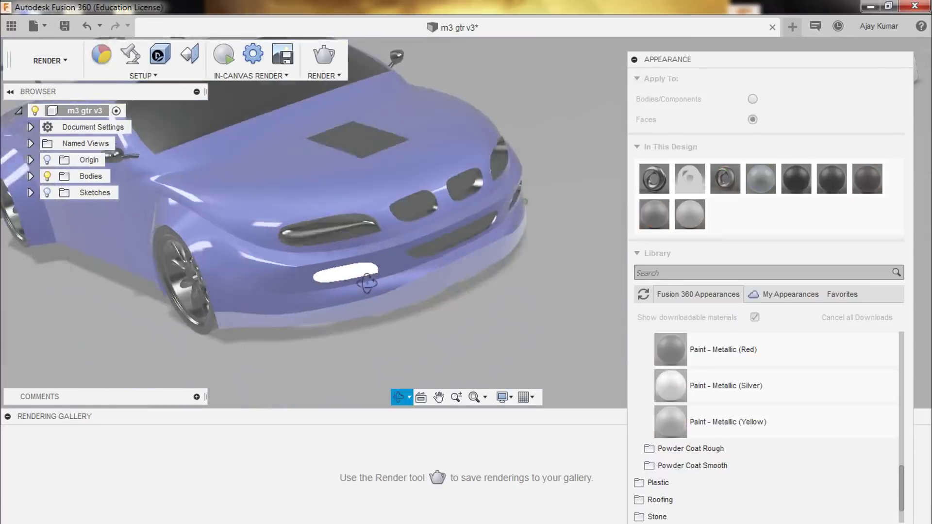
{"action": "scroll", "coordinate": [533, 213], "scroll_direction": "up", "scroll_amount": 5}
{"action": "scroll", "coordinate": [473, 194], "scroll_direction": "up", "scroll_amount": 3}
{"action": "left_click_drag", "start_coordinate": [532, 212], "coordinate": [462, 177]}
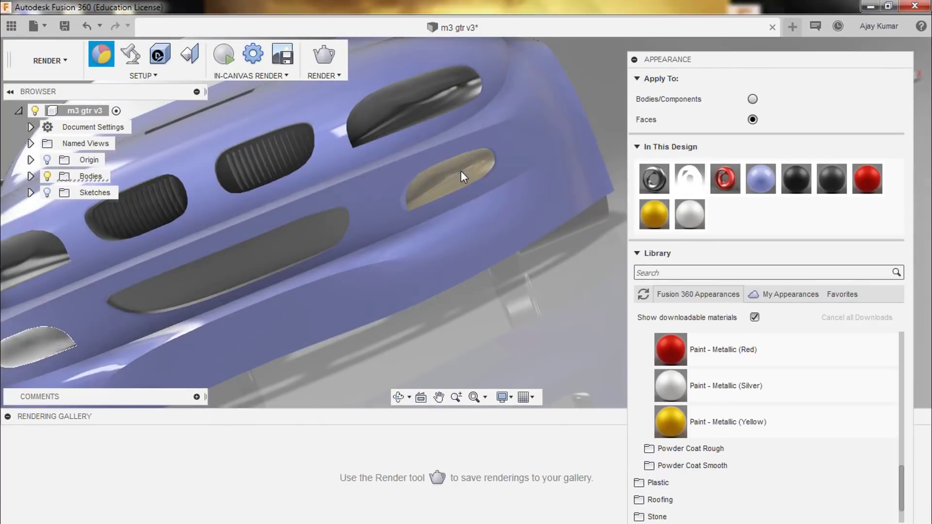
{"action": "scroll", "coordinate": [474, 202], "scroll_direction": "down", "scroll_amount": 10}
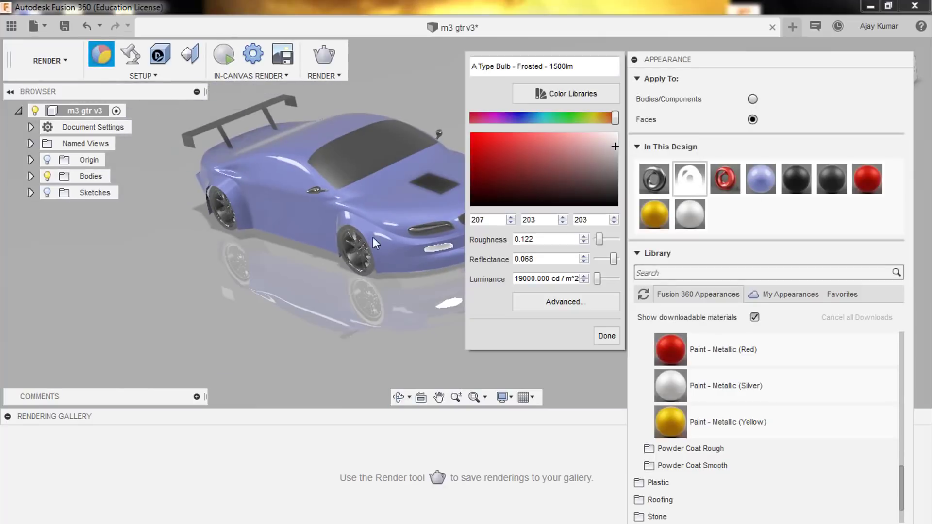
{"action": "mouse_move", "coordinate": [534, 194]}
{"action": "middle_mouse_down"}
{"action": "mouse_move", "coordinate": [453, 243]}
{"action": "mouse_move", "coordinate": [546, 231]}
{"action": "mouse_move", "coordinate": [275, 212]}
{"action": "middle_mouse_up"}
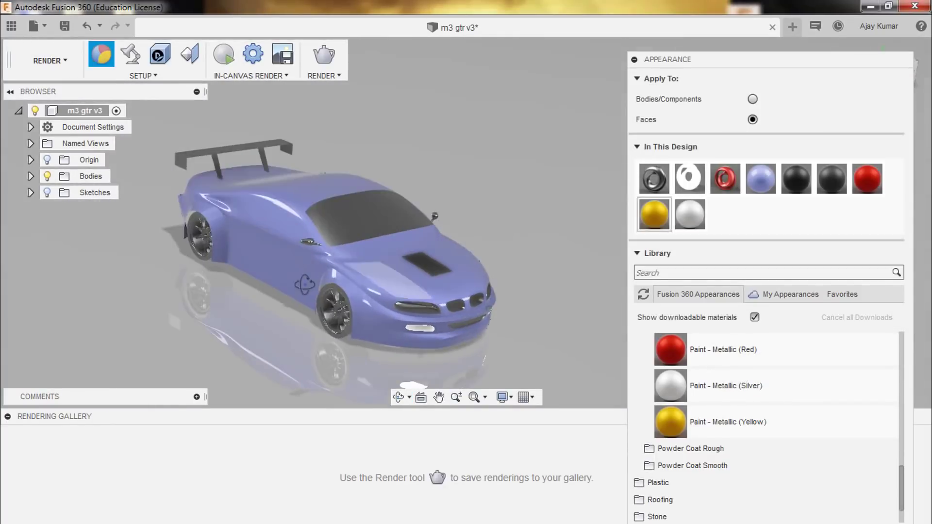
Edit the blue paint's colour to a deeper blue
{"action": "double_click", "coordinate": [760, 178]}
{"action": "left_click", "coordinate": [470, 133]}
{"action": "left_click", "coordinate": [595, 316]}
{"action": "double_click", "coordinate": [750, 184]}
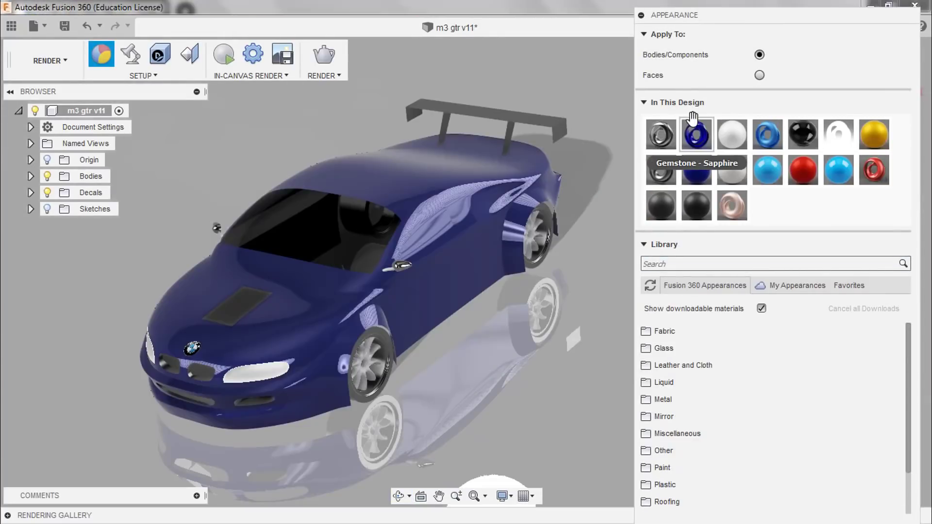
Paint the body Gemstone-Sapphire dark blue, keeping existing face appearances
{"action": "left_click_drag", "start_coordinate": [551, 191], "coordinate": [482, 237]}
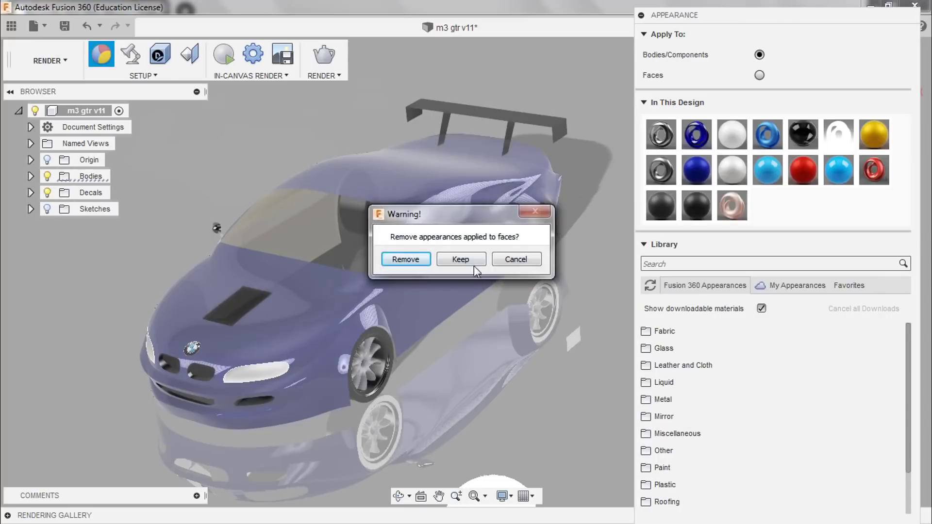
{"action": "left_click", "coordinate": [468, 260]}
{"action": "middle_click_drag", "start_coordinate": [488, 299], "coordinate": [505, 282], "text": "shift"}
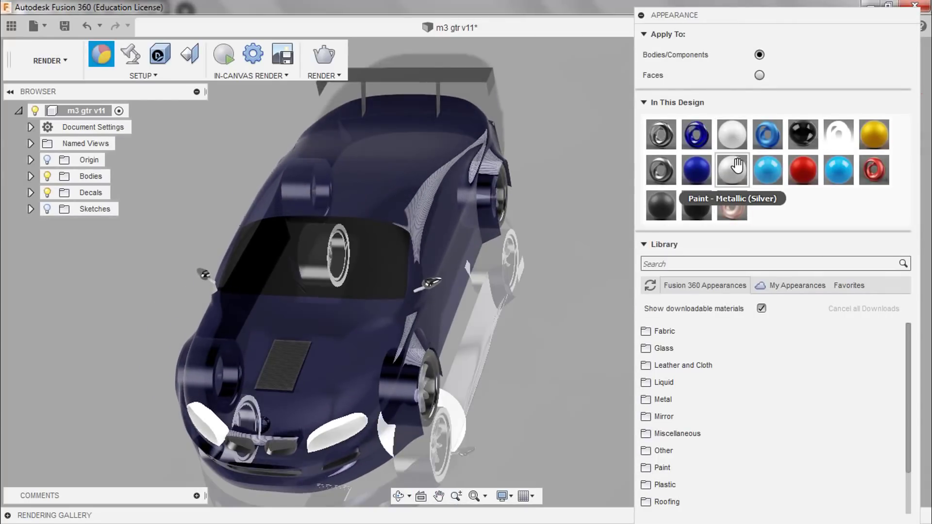
Paint the hood silver and add a copper band along the front bumper
{"action": "left_click_drag", "start_coordinate": [373, 344], "coordinate": [739, 177]}
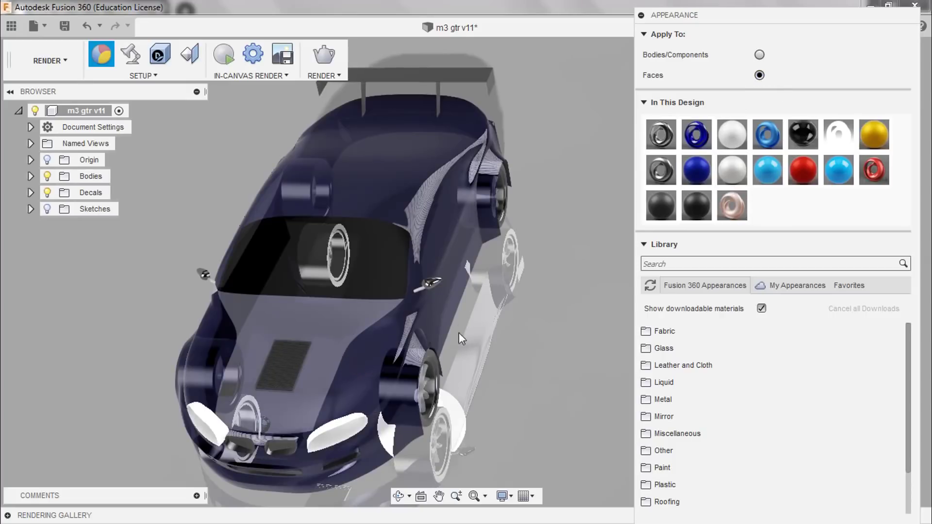
{"action": "middle_click_drag", "start_coordinate": [460, 339], "coordinate": [511, 287], "text": "shift"}
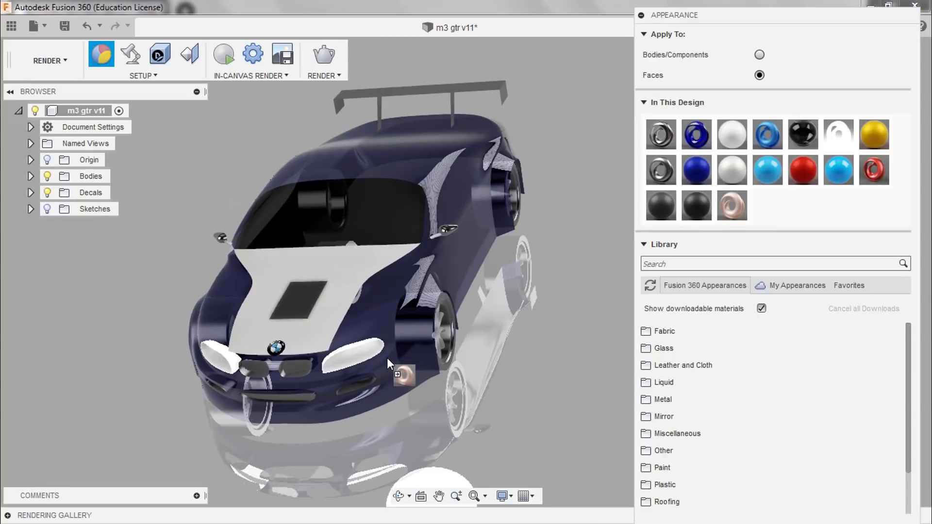
{"action": "left_click_drag", "start_coordinate": [386, 357], "coordinate": [394, 349]}
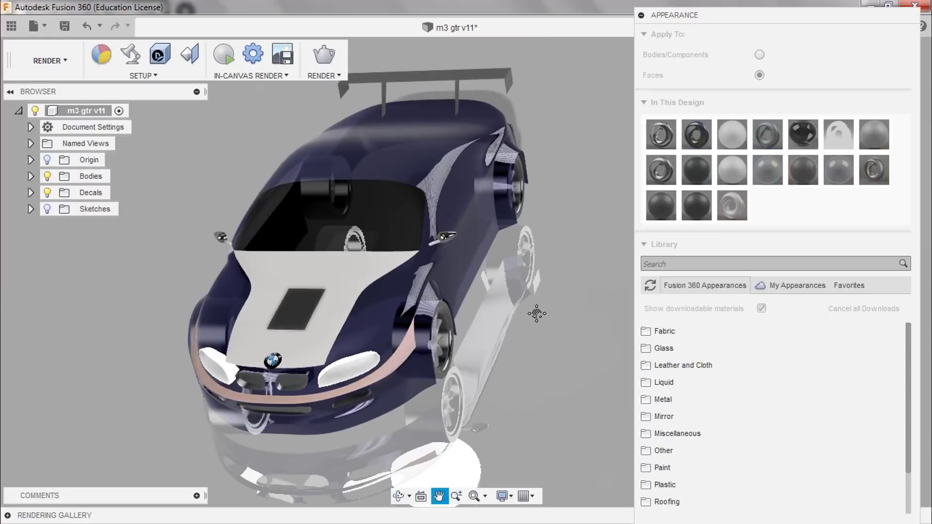
{"action": "scroll", "coordinate": [537, 318], "scroll_direction": "up", "scroll_amount": 3}
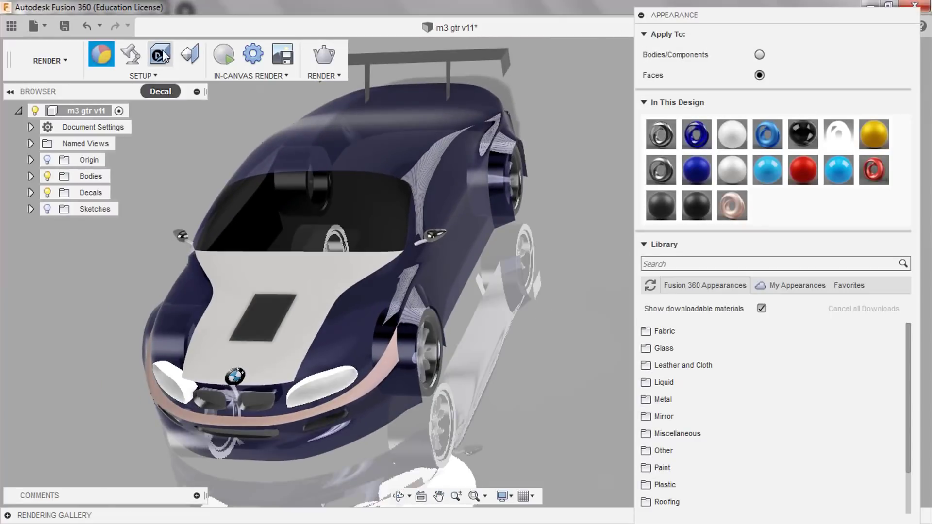
Place the fusion-360-logo3-3 decal image from the Desktop onto the car's side
{"action": "left_click", "coordinate": [160, 54]}
{"action": "left_click", "coordinate": [825, 211]}
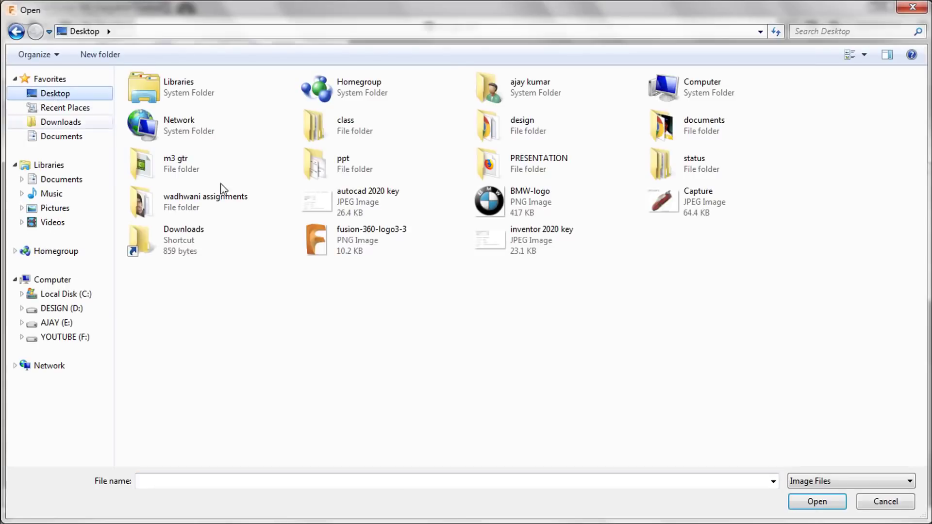
{"action": "double_click", "coordinate": [349, 238]}
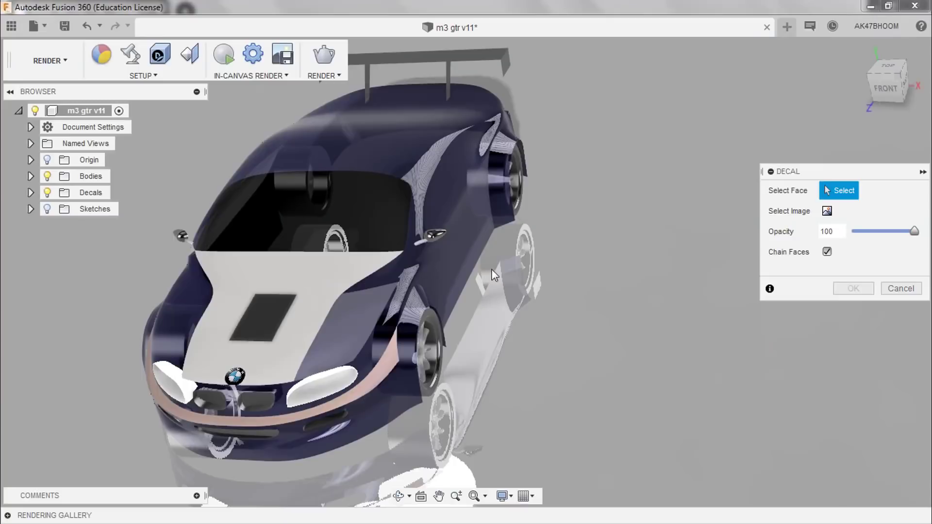
{"action": "left_click", "coordinate": [457, 225]}
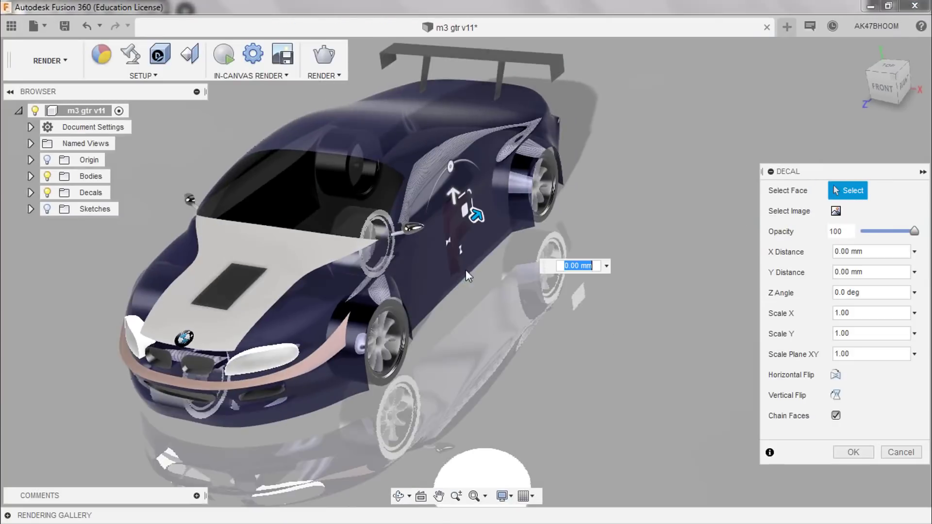
{"action": "left_click_drag", "start_coordinate": [476, 215], "coordinate": [500, 235]}
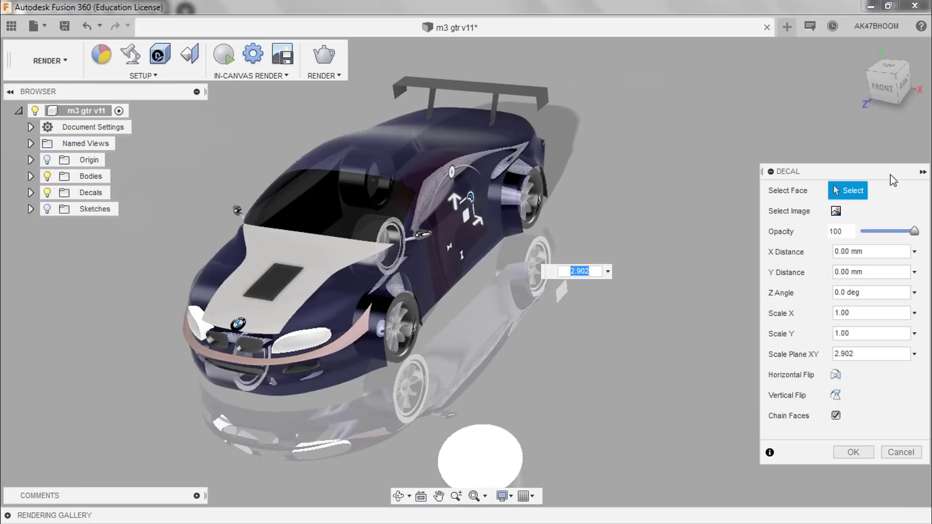
{"action": "left_click_drag", "start_coordinate": [893, 180], "coordinate": [857, 123]}
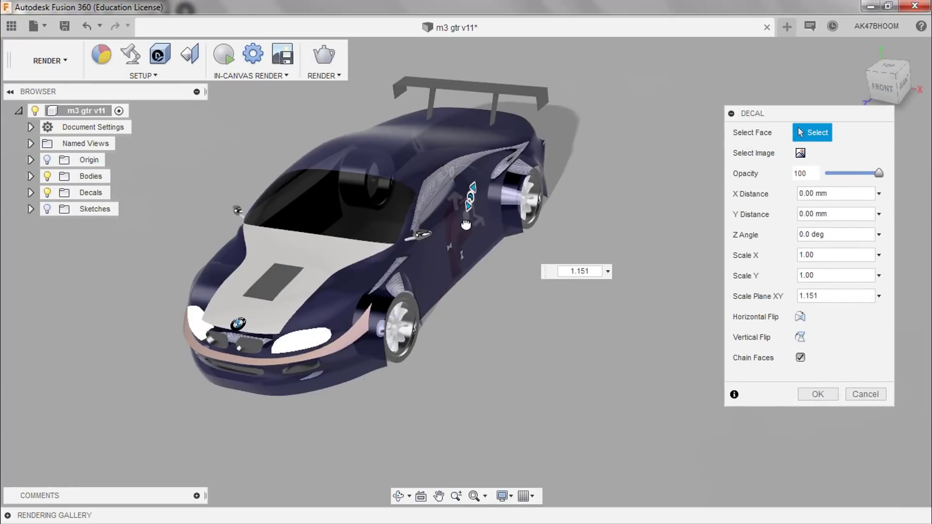
Fit the decal to the side door at 0.834 scale and 75 opacity and apply it
{"action": "middle_click_drag", "start_coordinate": [465, 224], "coordinate": [497, 278], "text": "shift"}
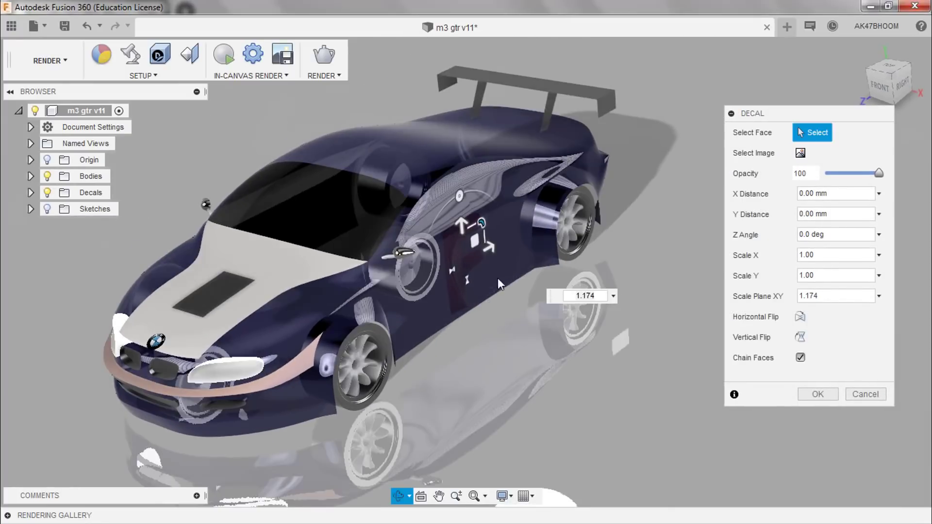
{"action": "left_click_drag", "start_coordinate": [474, 245], "coordinate": [474, 245]}
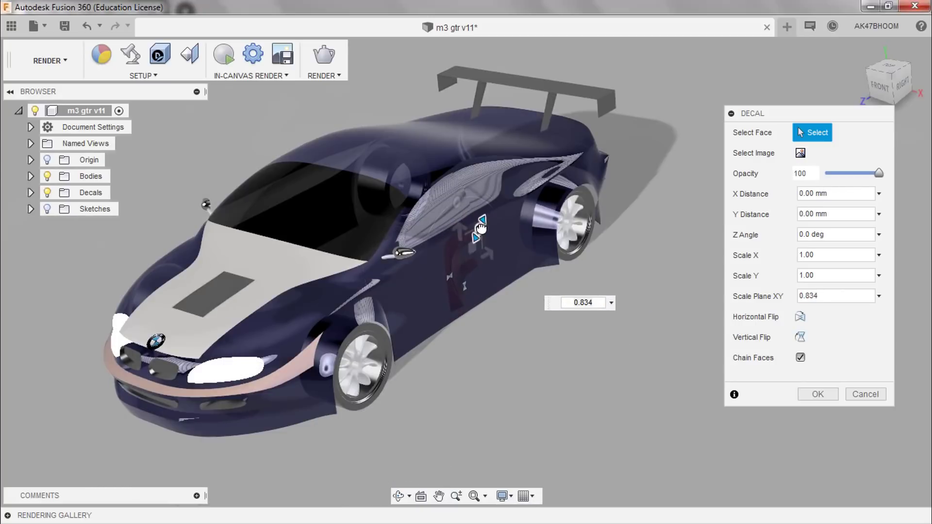
{"action": "middle_click_drag", "start_coordinate": [467, 256], "coordinate": [508, 301]}
{"action": "scroll", "coordinate": [505, 296], "scroll_direction": "up", "scroll_amount": 4}
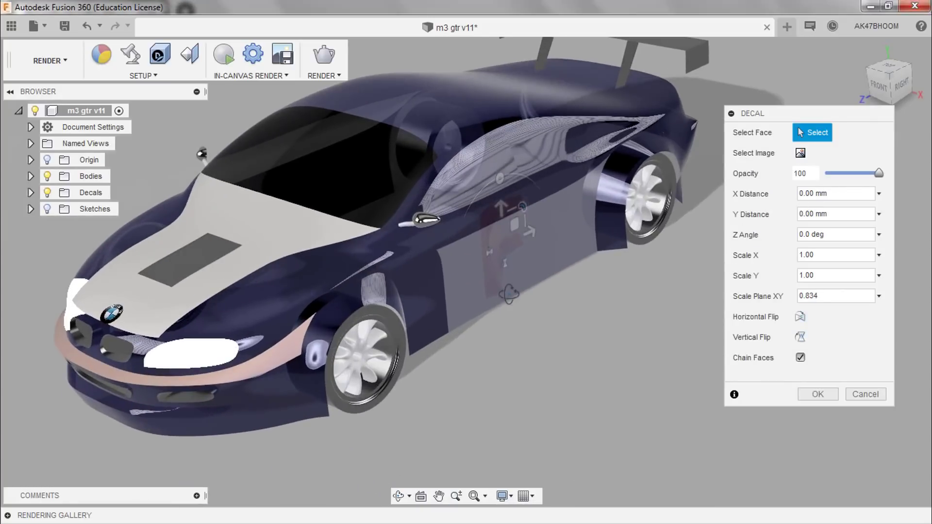
{"action": "left_click", "coordinate": [804, 370]}
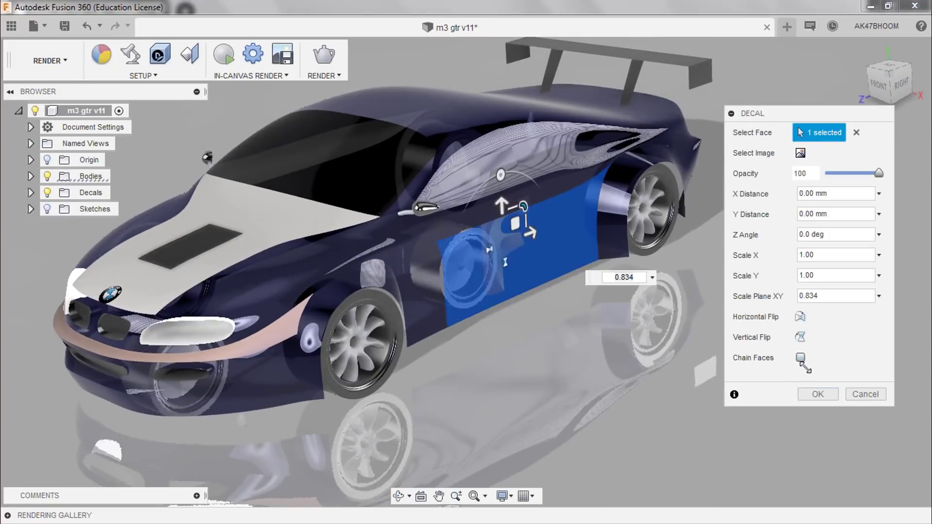
{"action": "mouse_move", "coordinate": [572, 340]}
{"action": "middle_mouse_down", "text": "shift"}
{"action": "mouse_move", "coordinate": [593, 361]}
{"action": "mouse_move", "coordinate": [500, 321]}
{"action": "mouse_move", "coordinate": [506, 340]}
{"action": "middle_mouse_up", "text": "shift"}
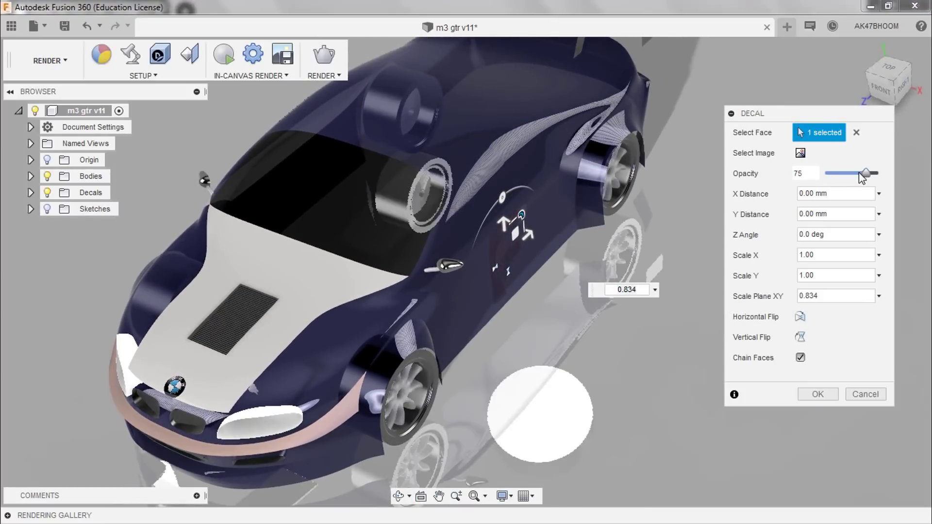
{"action": "left_click", "coordinate": [810, 394]}
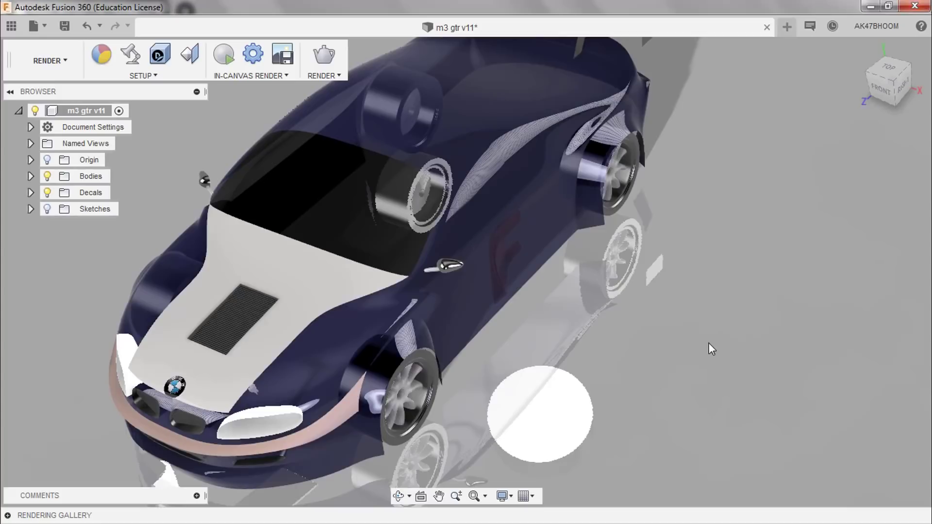
Reopen the fusion-360-logo3-3 decal for editing and accept its settings unchanged
{"action": "left_click", "coordinate": [30, 193]}
{"action": "right_click", "coordinate": [107, 213]}
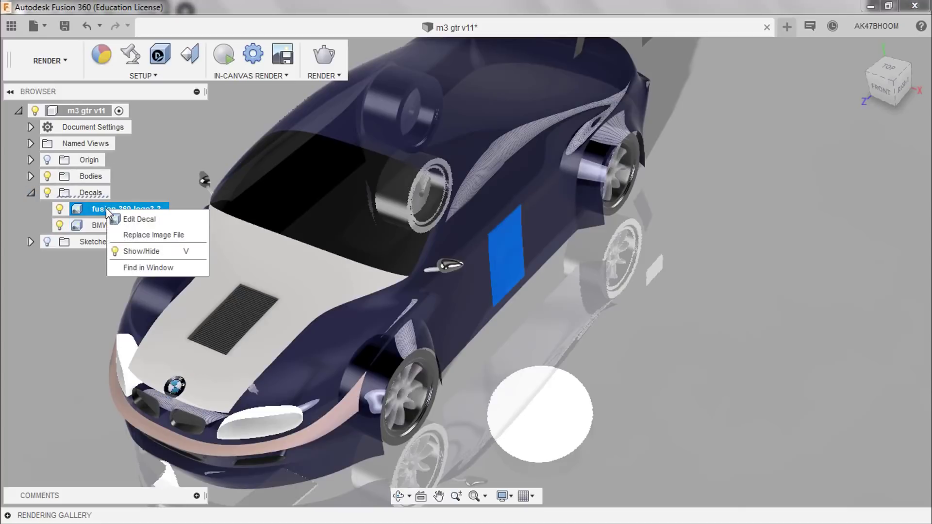
{"action": "left_click", "coordinate": [124, 217]}
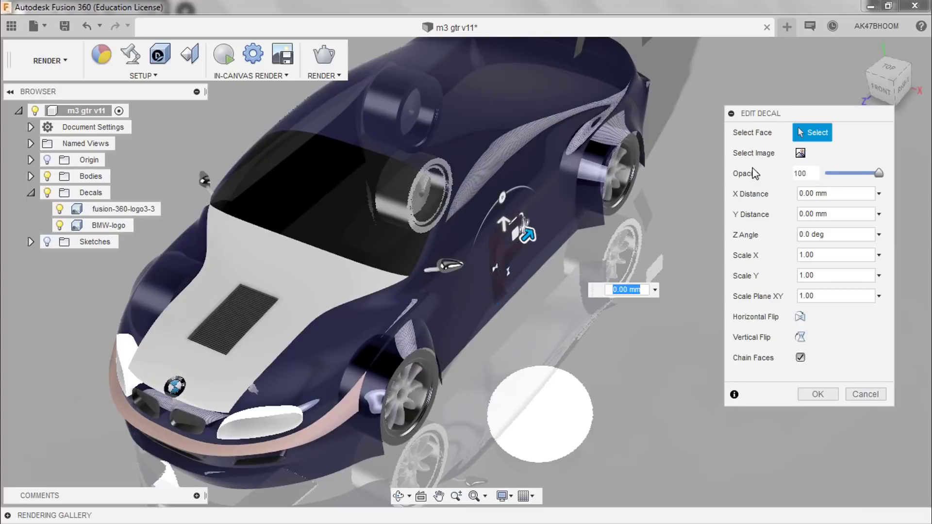
{"action": "left_click", "coordinate": [818, 395]}
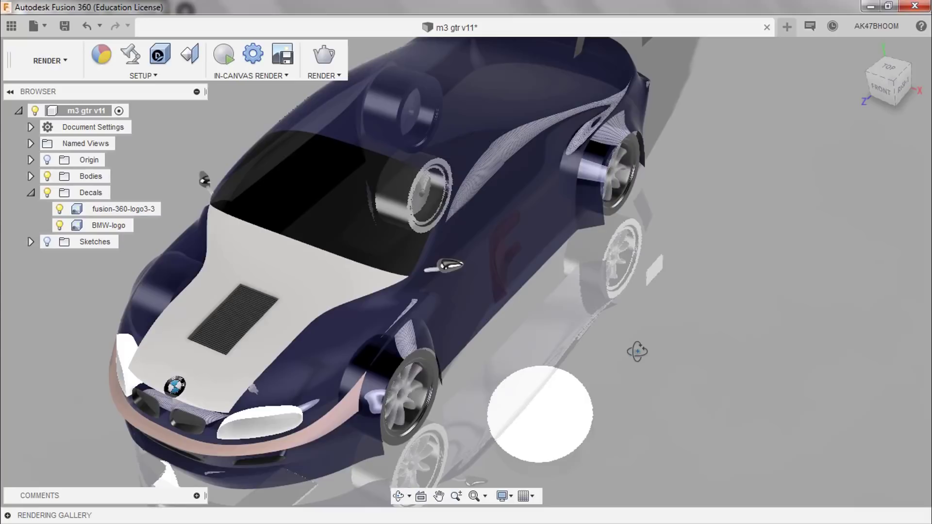
Paint the car body glossy red, keeping existing face appearances
{"action": "key", "text": "a"}
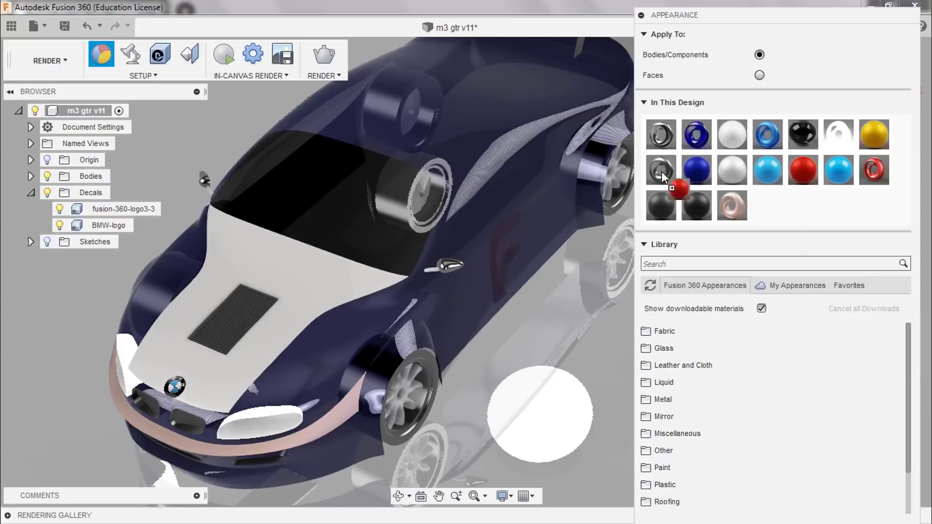
{"action": "left_click_drag", "start_coordinate": [662, 171], "coordinate": [549, 150]}
{"action": "left_click", "coordinate": [469, 259]}
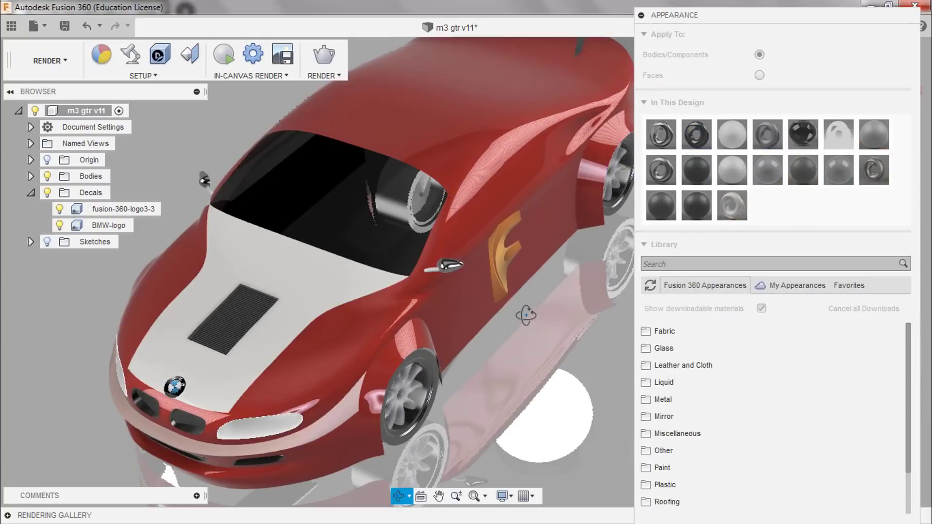
{"action": "middle_click_drag", "start_coordinate": [526, 316], "coordinate": [506, 342], "text": "shift"}
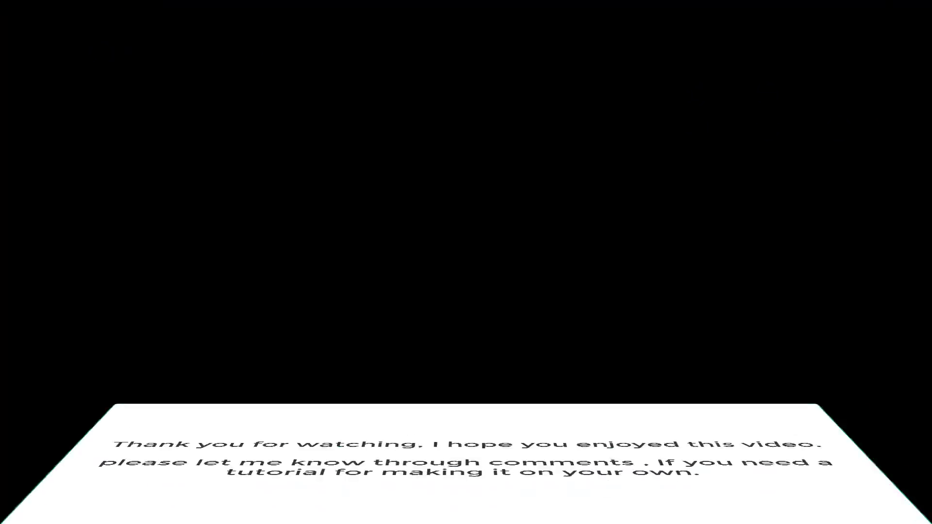